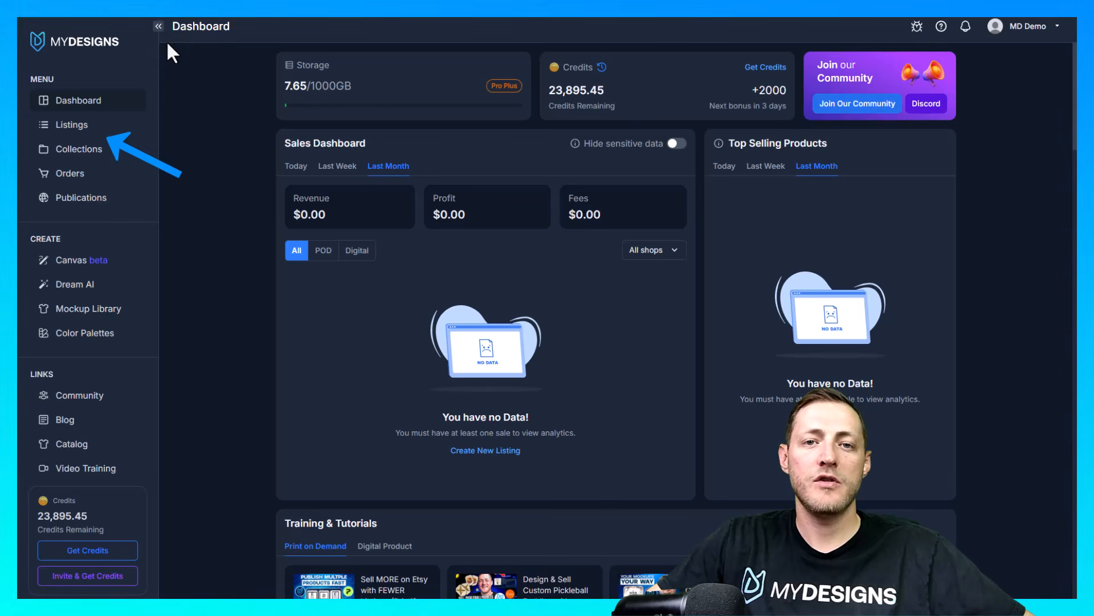
# Open the BABY ANIMALS - DIGITAL folder inside the YOUTUBE collection as the active listings folder
pyautogui.click(67, 135)
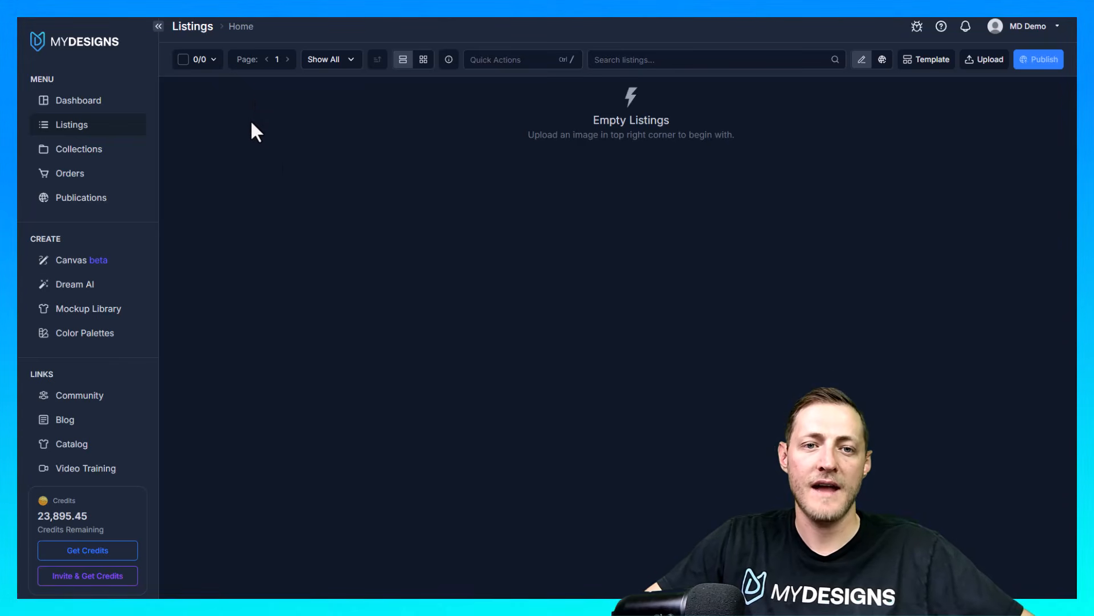
pyautogui.click(241, 28)
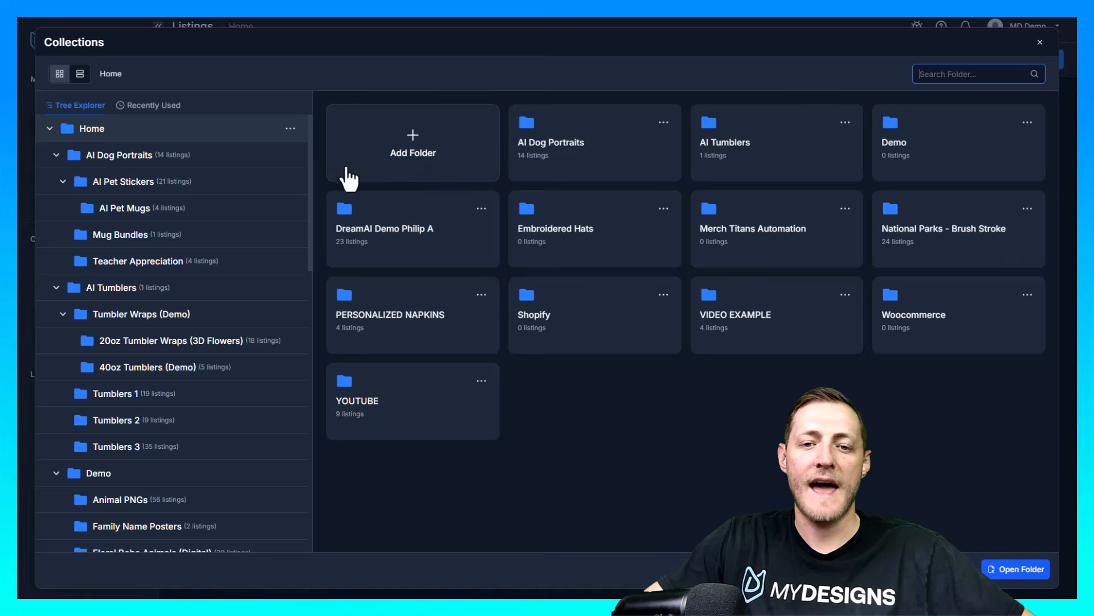
pyautogui.scroll(-10, 268, 191)
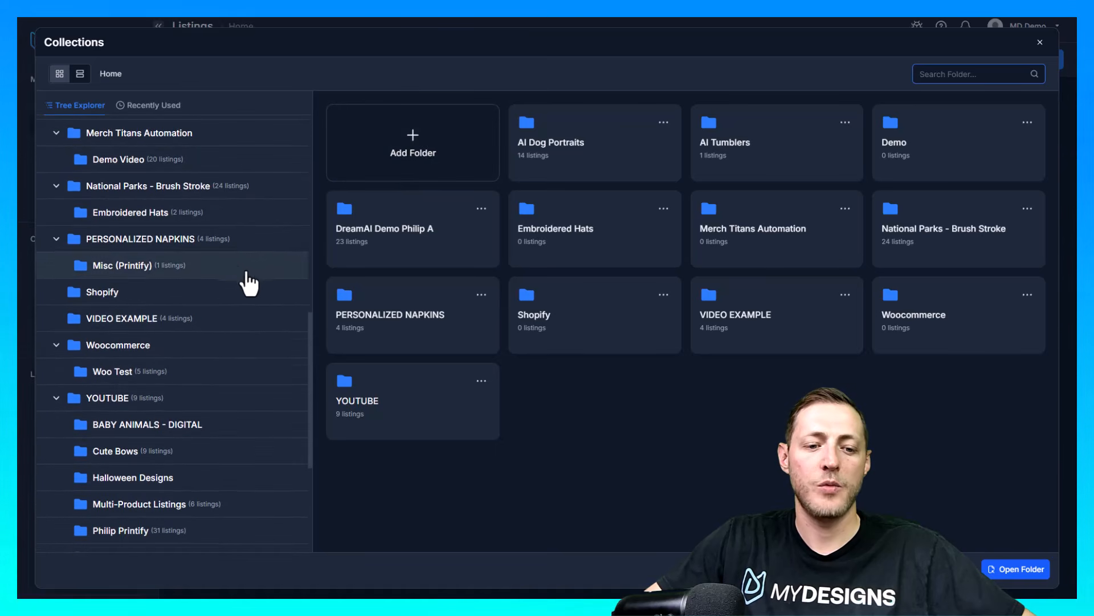
pyautogui.scroll(-2, 144, 320)
pyautogui.click(107, 289)
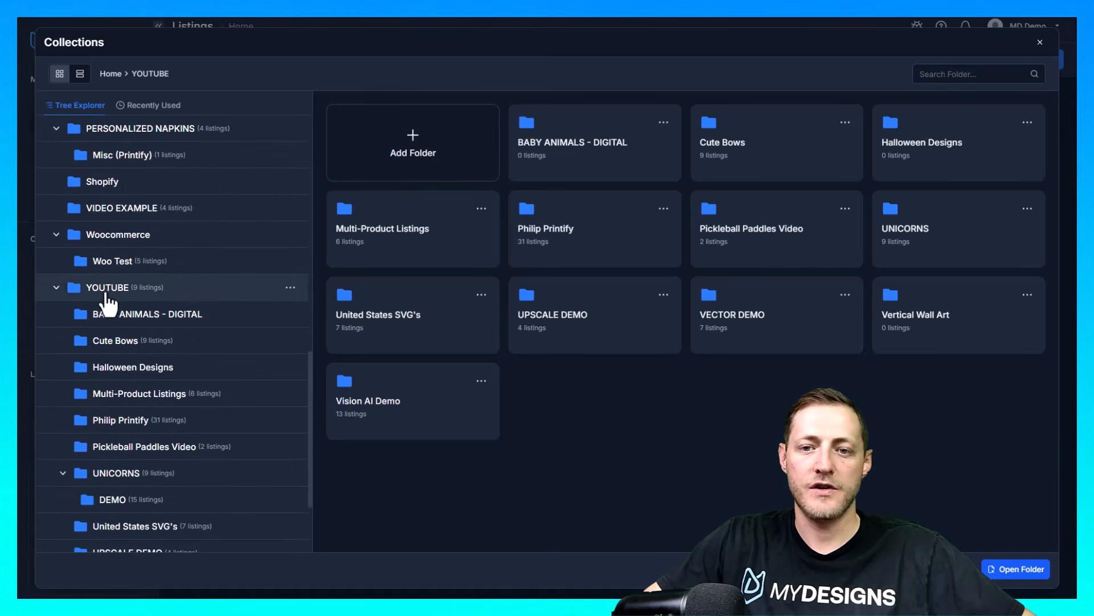
pyautogui.click(584, 164)
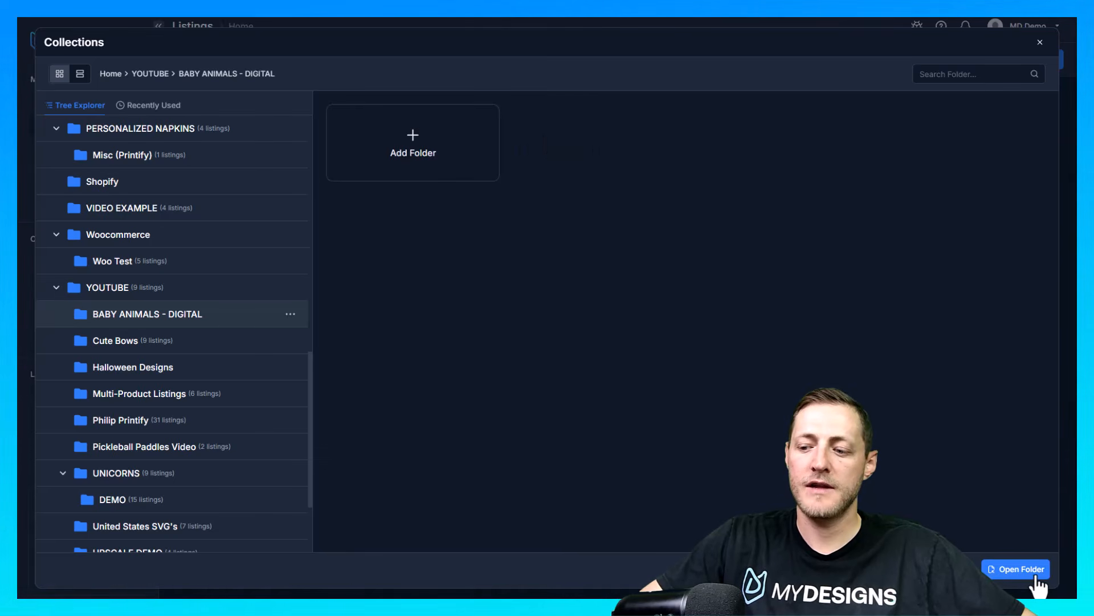
pyautogui.click(1020, 569)
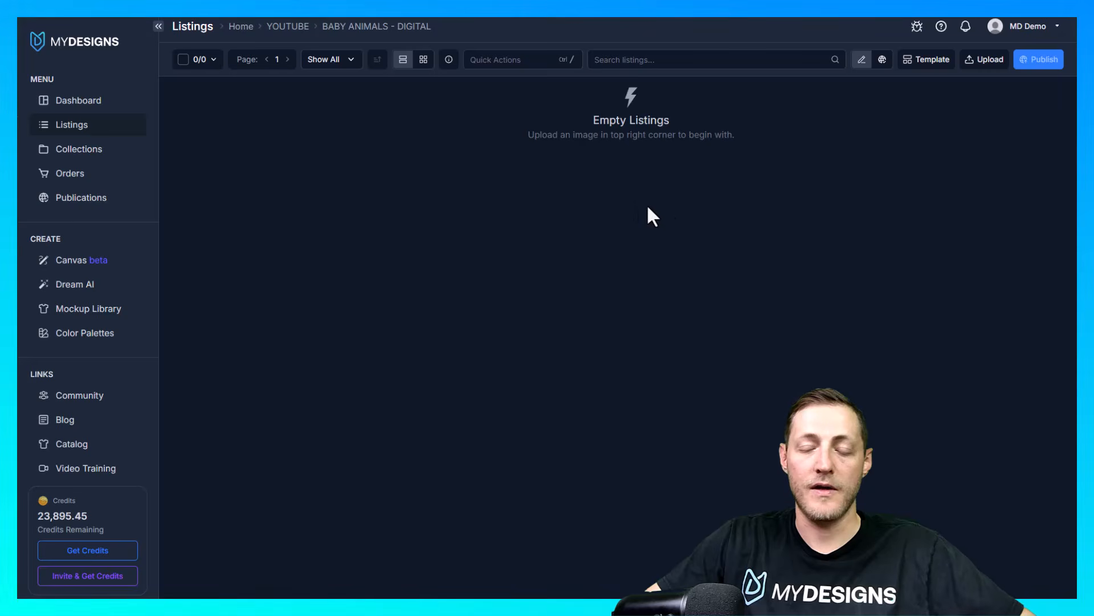
pyautogui.click(992, 62)
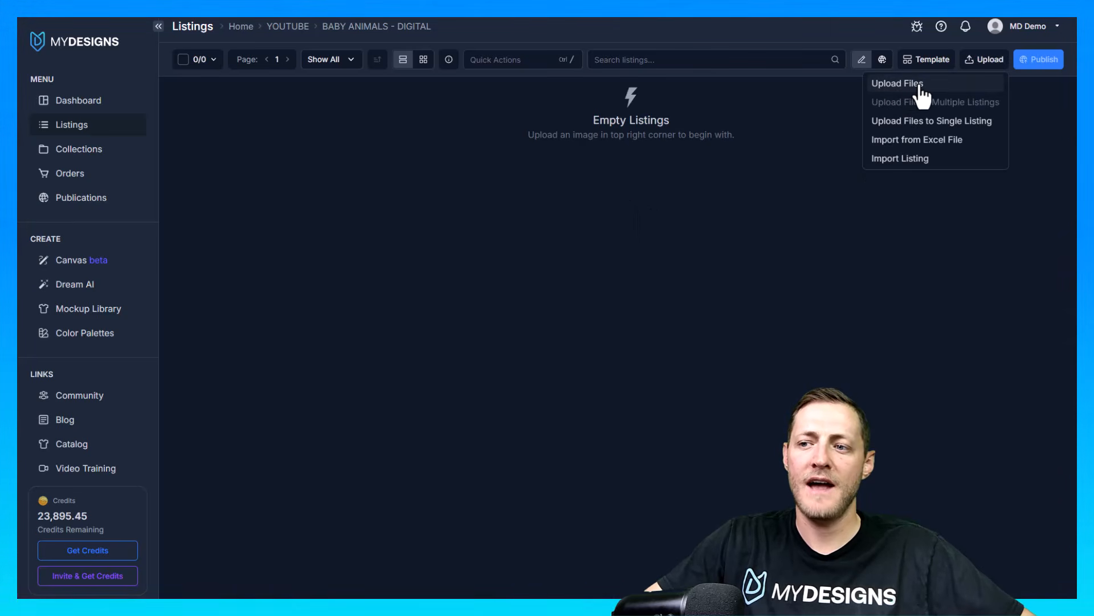
pyautogui.click(654, 252)
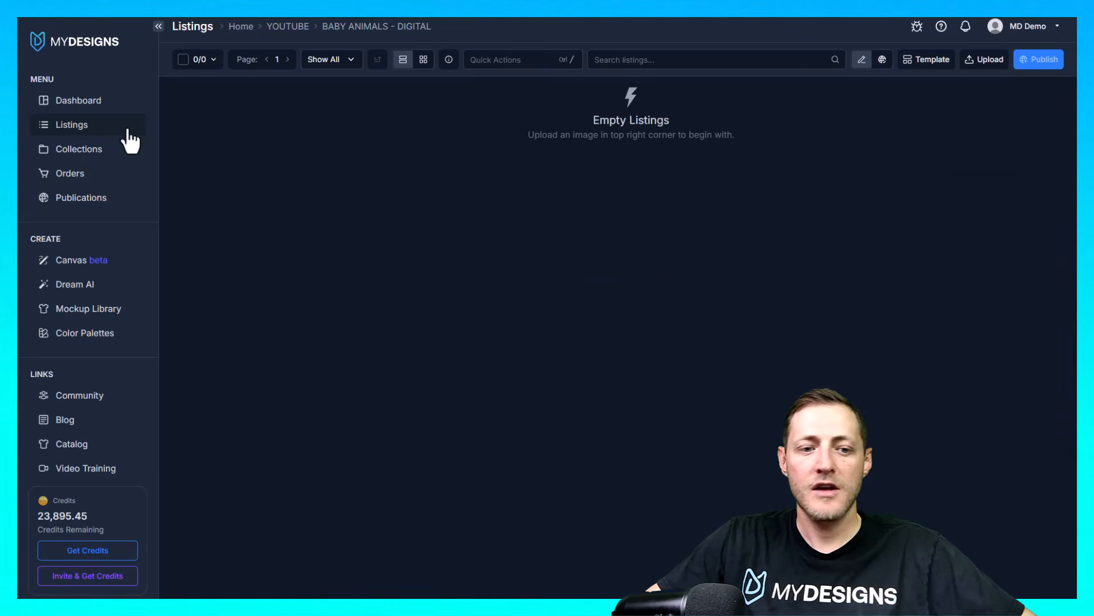
# In Dream AI, apply the prompt and settings of the existing nursery art cow dream and copy its full prompt text
pyautogui.click(92, 287)
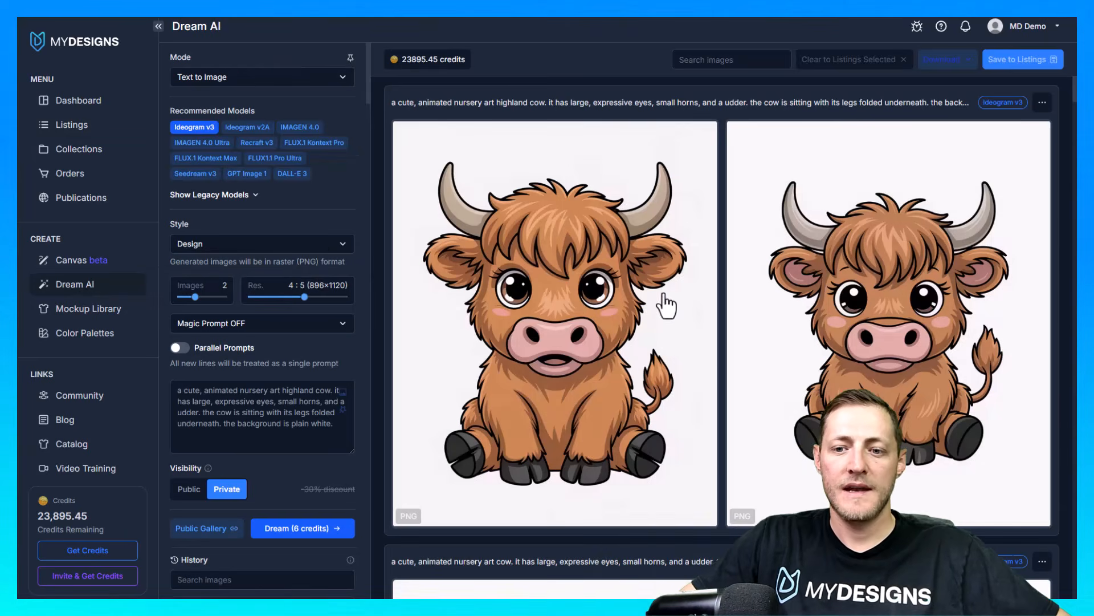
pyautogui.scroll(-20, 766, 365)
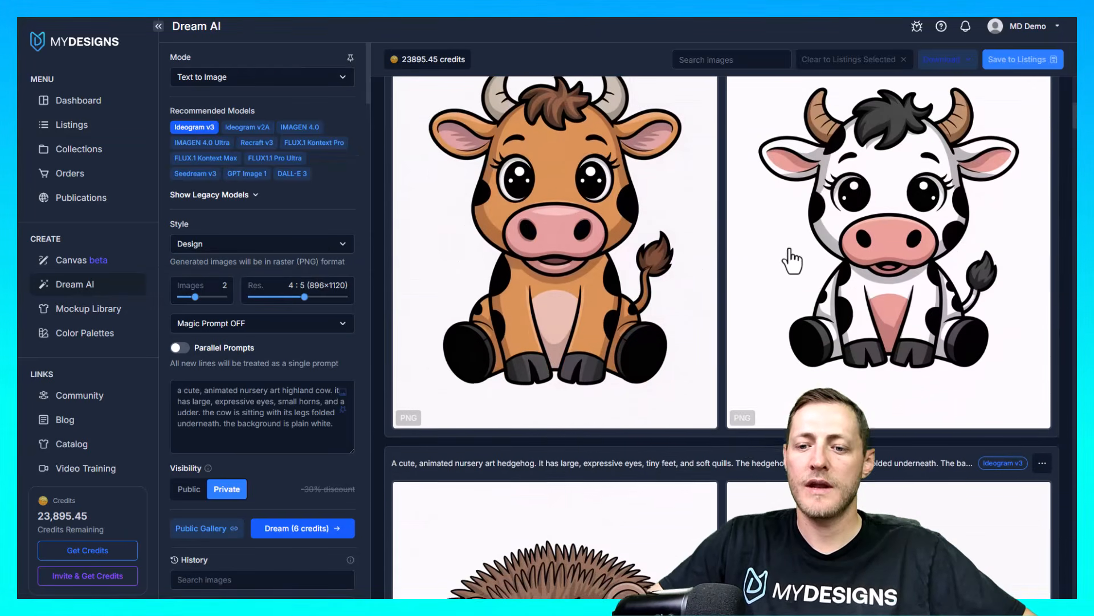
pyautogui.scroll(-10, 745, 349)
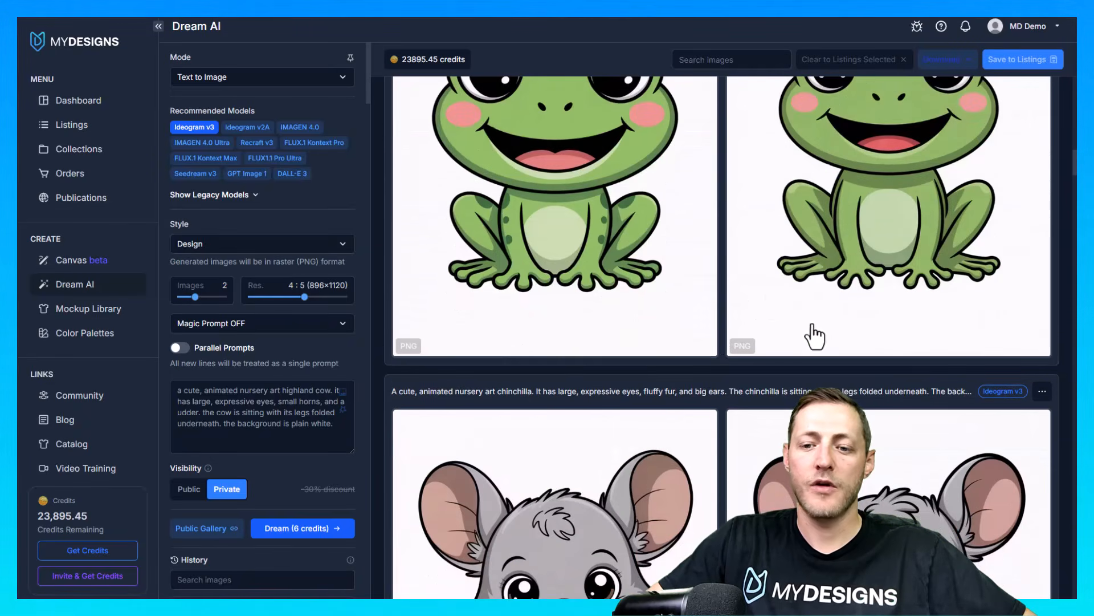
pyautogui.scroll(4, 835, 336)
pyautogui.scroll(15, 821, 319)
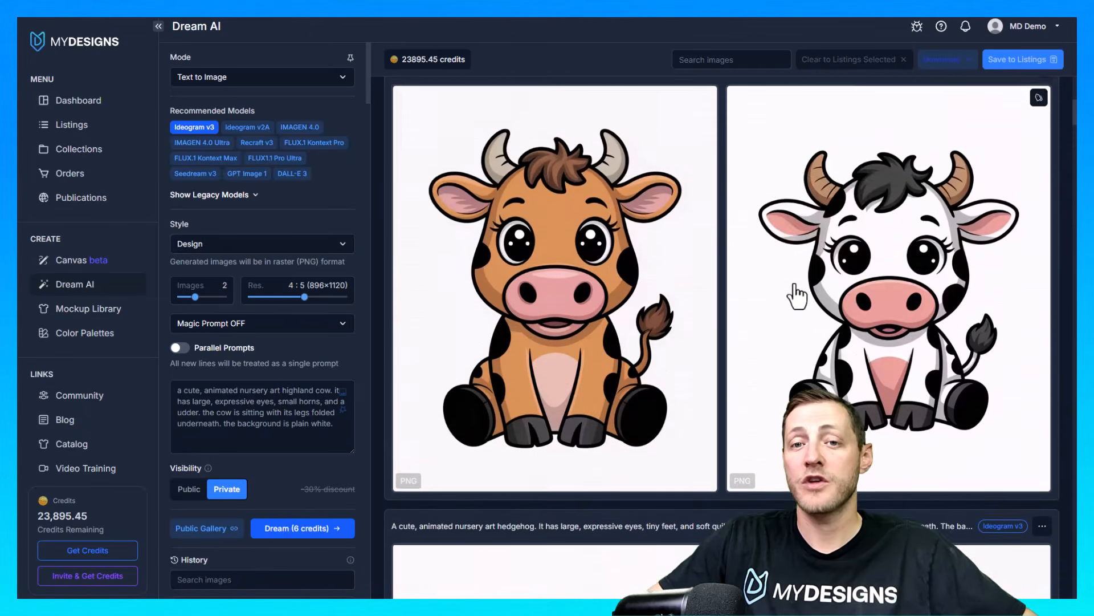
pyautogui.scroll(-10, 777, 324)
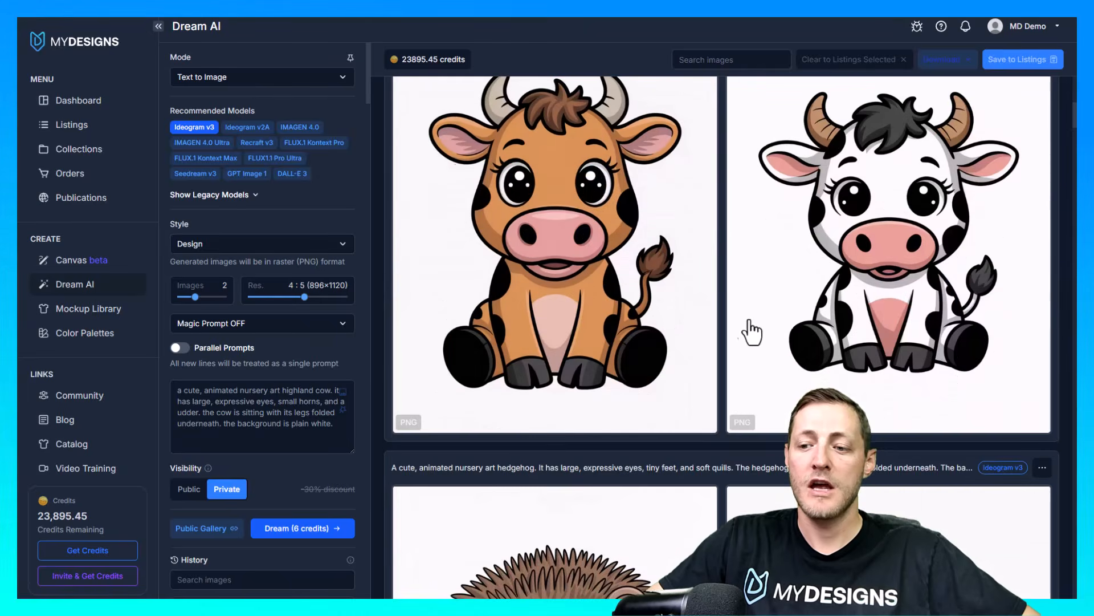
pyautogui.scroll(7, 627, 336)
pyautogui.click(1043, 395)
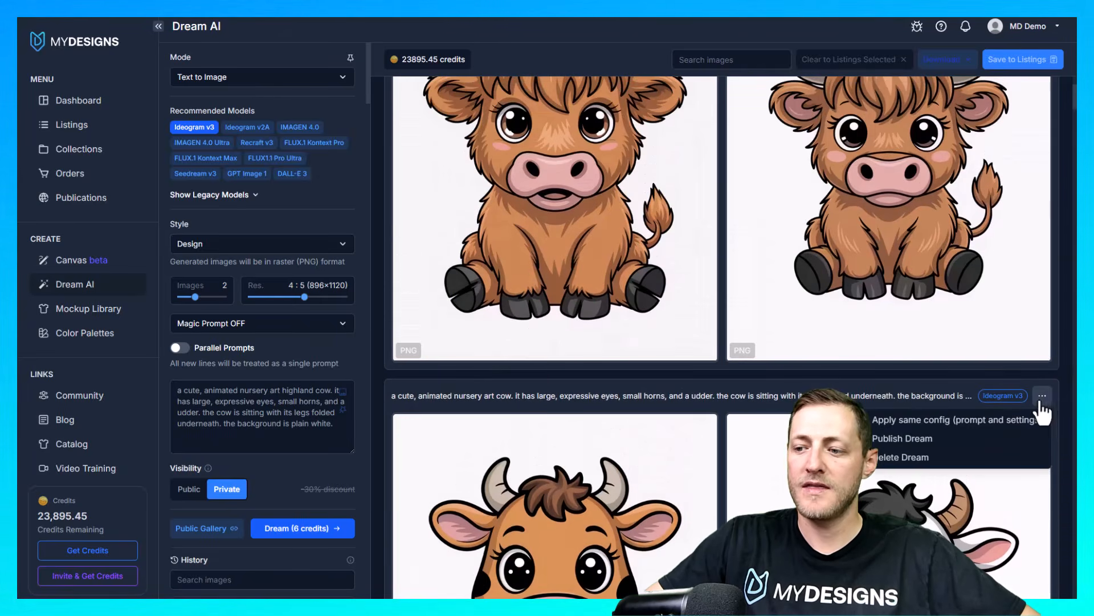
pyautogui.click(838, 421)
pyautogui.moveTo(287, 423); pyautogui.dragTo(174, 391)
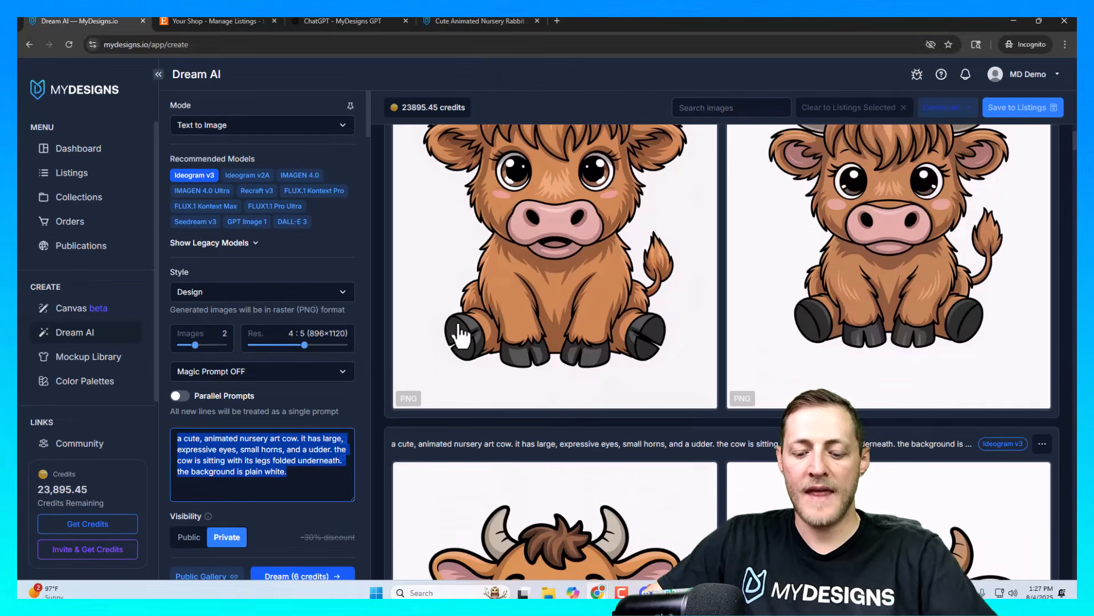
# Switch to MyDesigns GPT in ChatGPT and submit "Analyze and scale this prompt to the top 25 pets in america" followed by the copied cow prompt
pyautogui.click(347, 23)
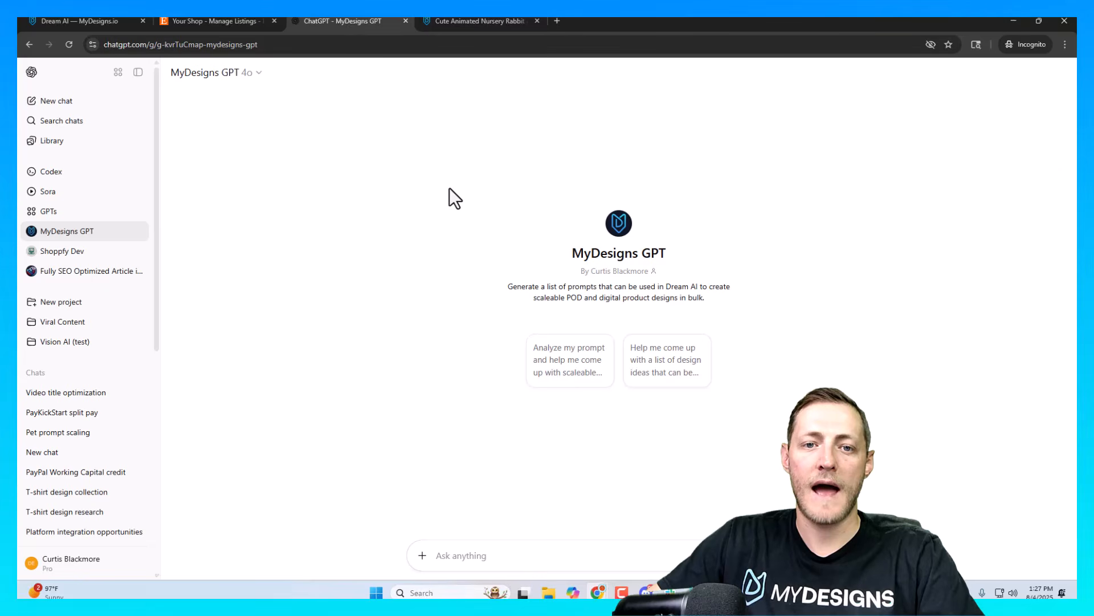
pyautogui.press('F11')
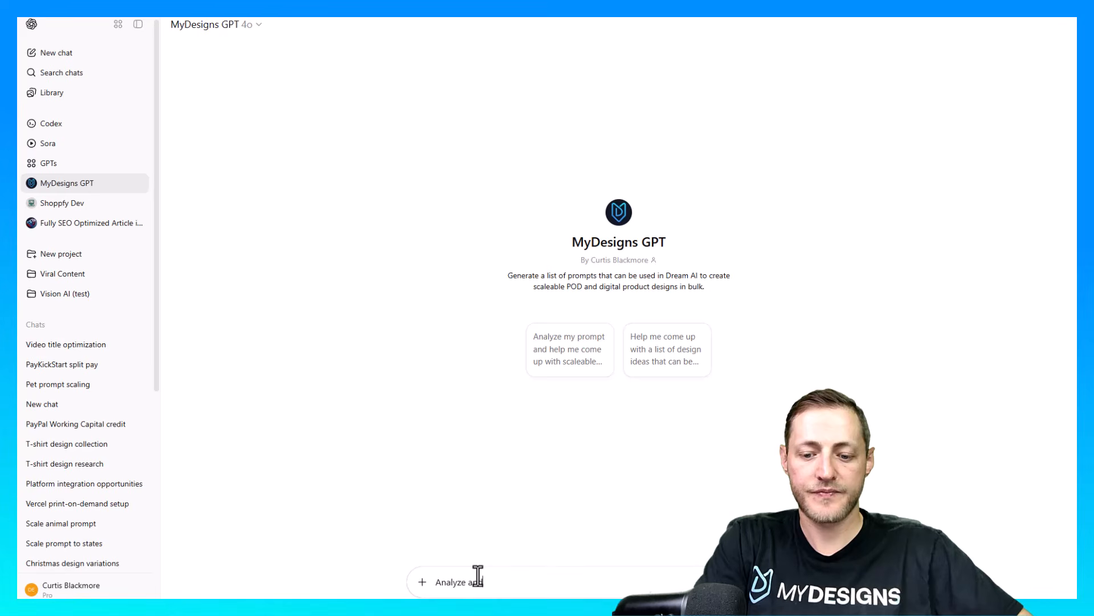
pyautogui.write('ale th')
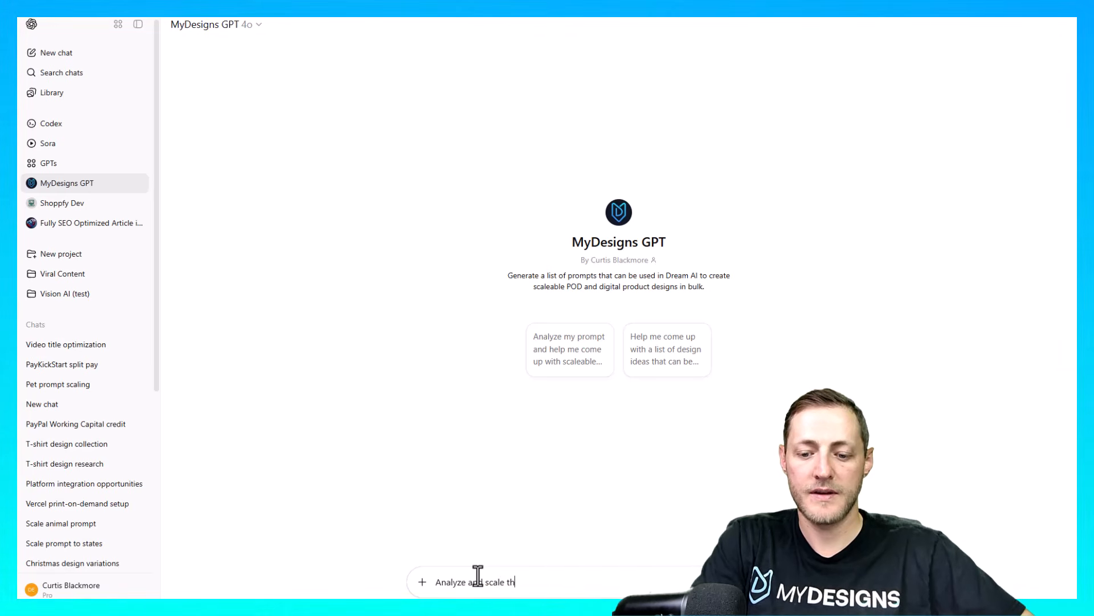
pyautogui.write('is prompt to the top 25')
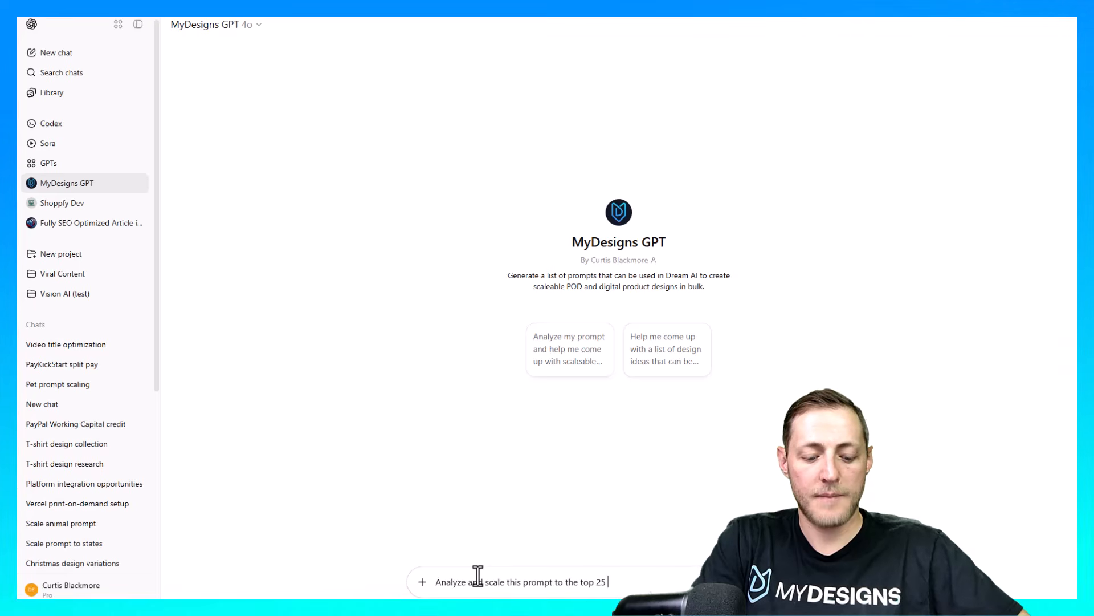
pyautogui.write(' pets in america')
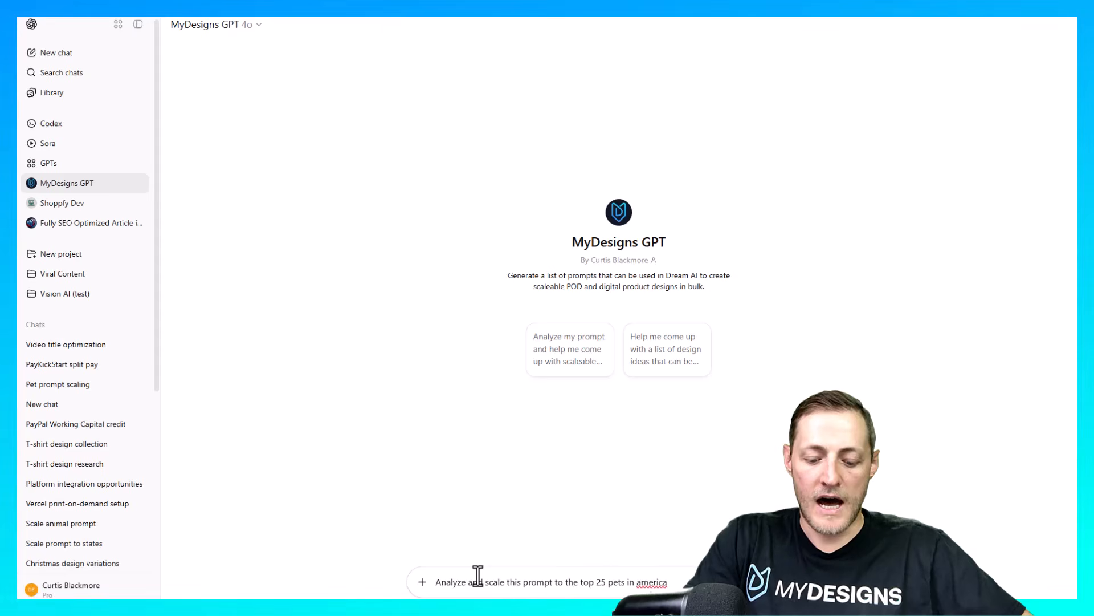
pyautogui.hotkey('shift', 'Return')
pyautogui.hotkey('ctrl', 'v')
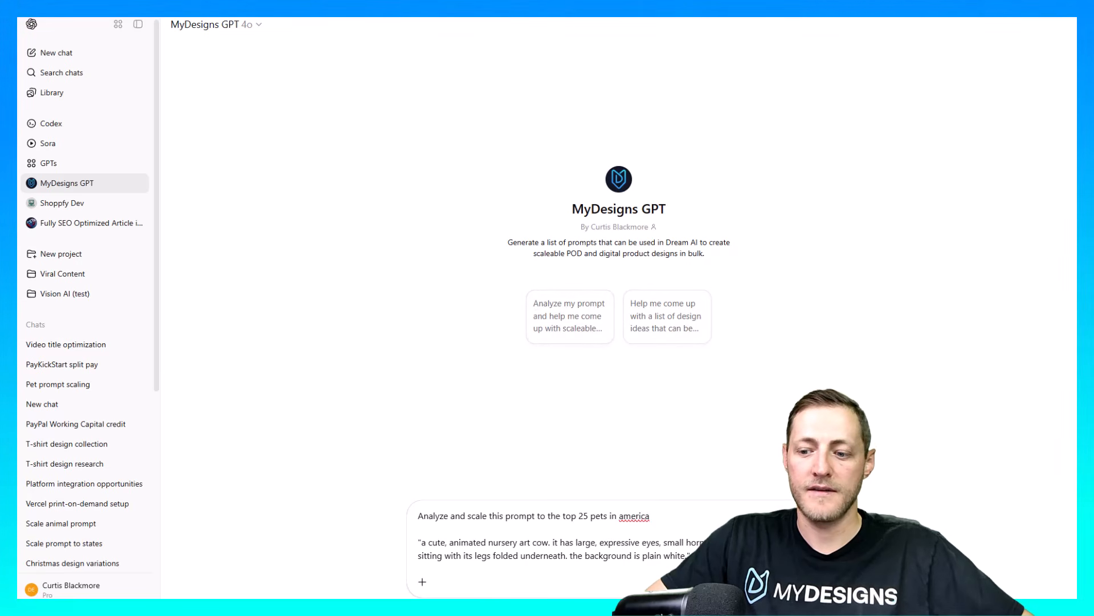
pyautogui.press('Return')
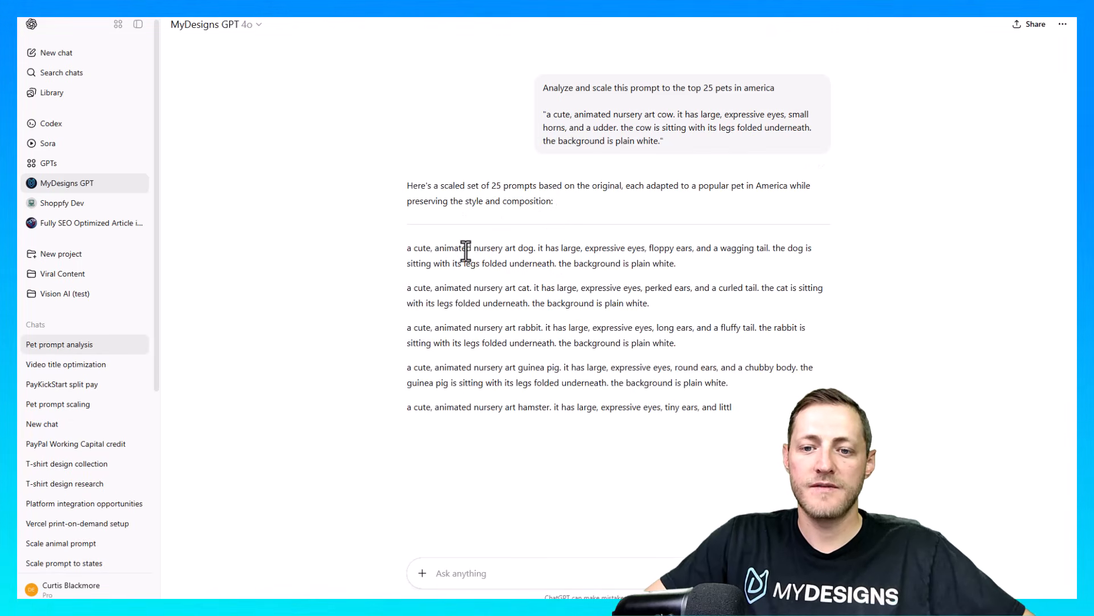
# Copy the complete list of generated pet prompts from the MyDesigns GPT response
pyautogui.moveTo(543, 114); pyautogui.dragTo(701, 127)
pyautogui.click(654, 143)
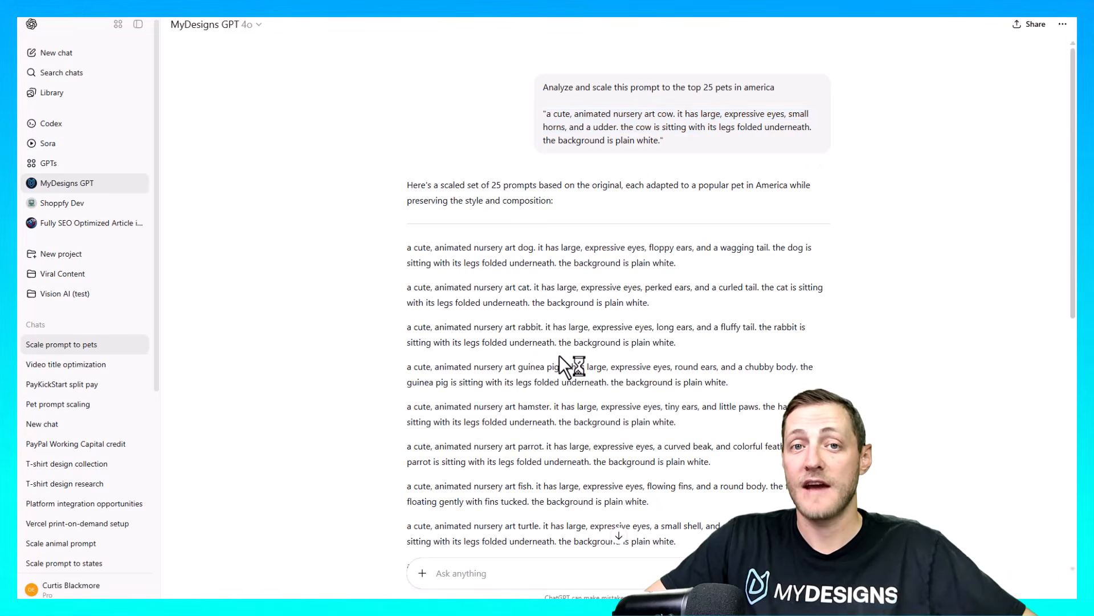
pyautogui.moveTo(398, 235); pyautogui.dragTo(751, 461)
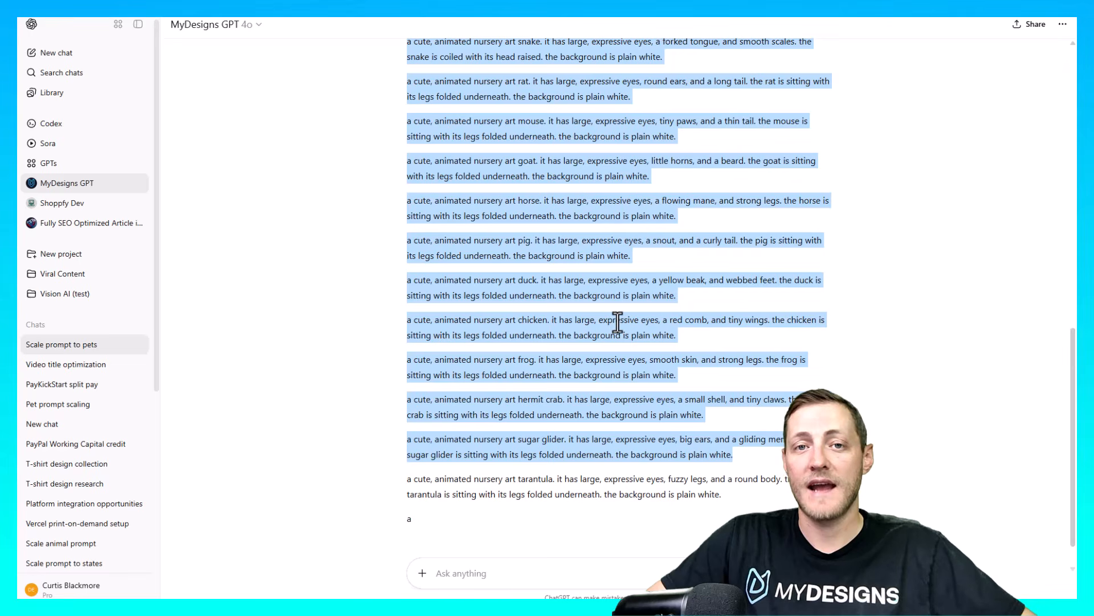
pyautogui.scroll(-3, 614, 371)
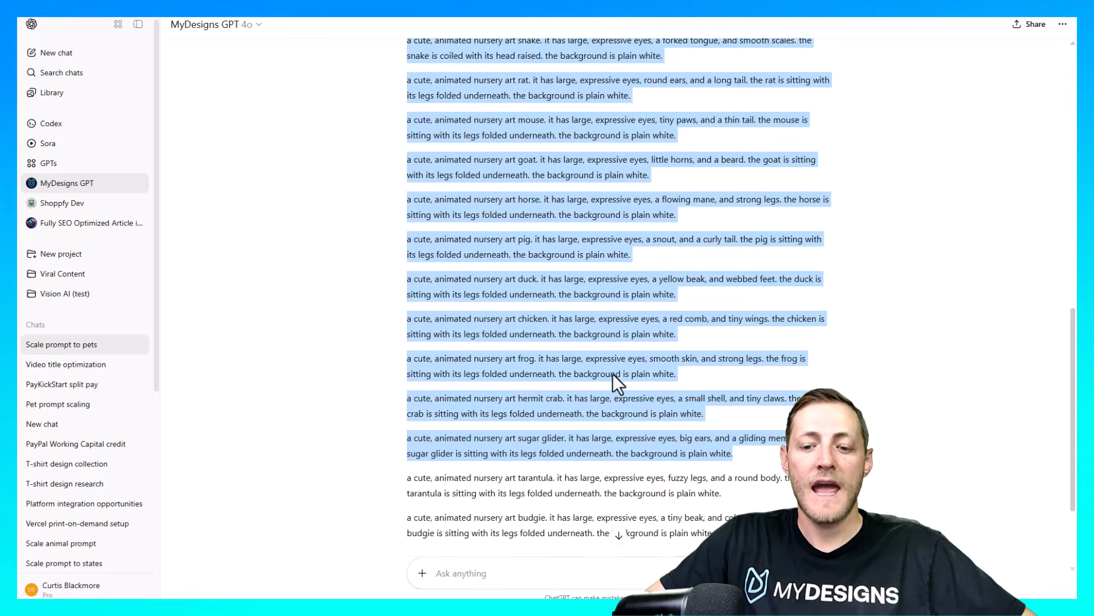
pyautogui.moveTo(622, 398); pyautogui.dragTo(631, 403)
pyautogui.moveTo(744, 402); pyautogui.dragTo(403, 251)
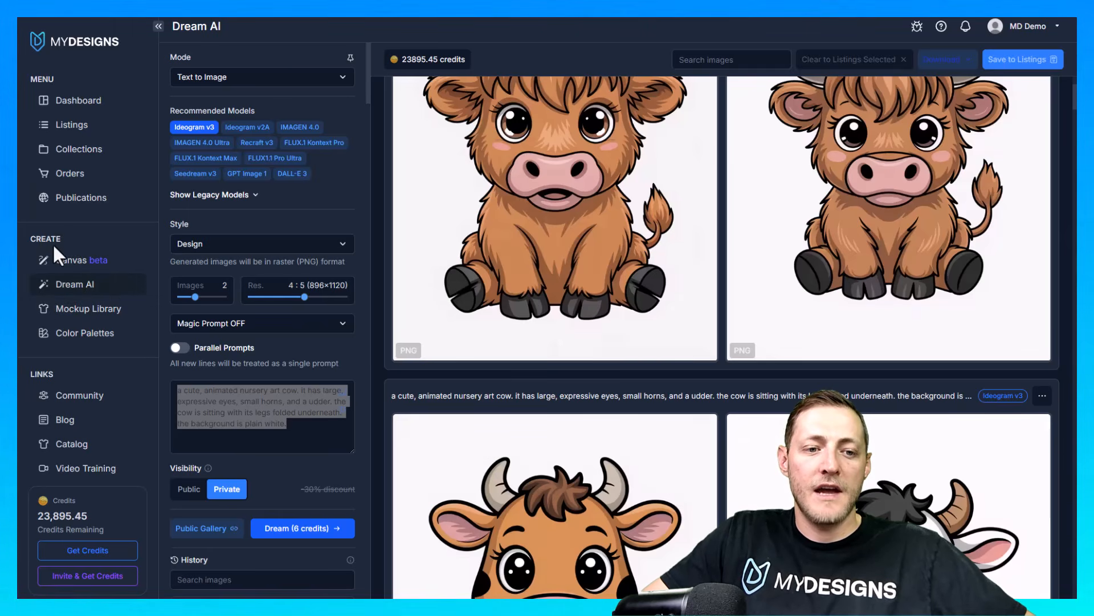
# Back in Dream AI, review the recommended and legacy image models and the number of images per prompt
pyautogui.scroll(3, 599, 275)
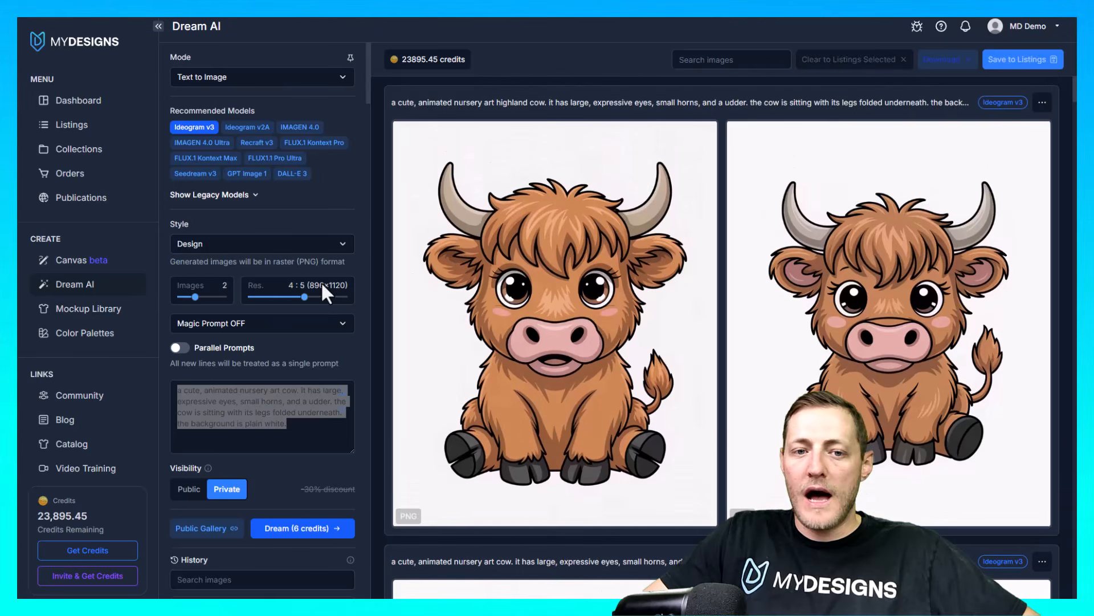
pyautogui.click(262, 109)
pyautogui.moveTo(156, 107); pyautogui.dragTo(215, 103)
pyautogui.click(221, 106)
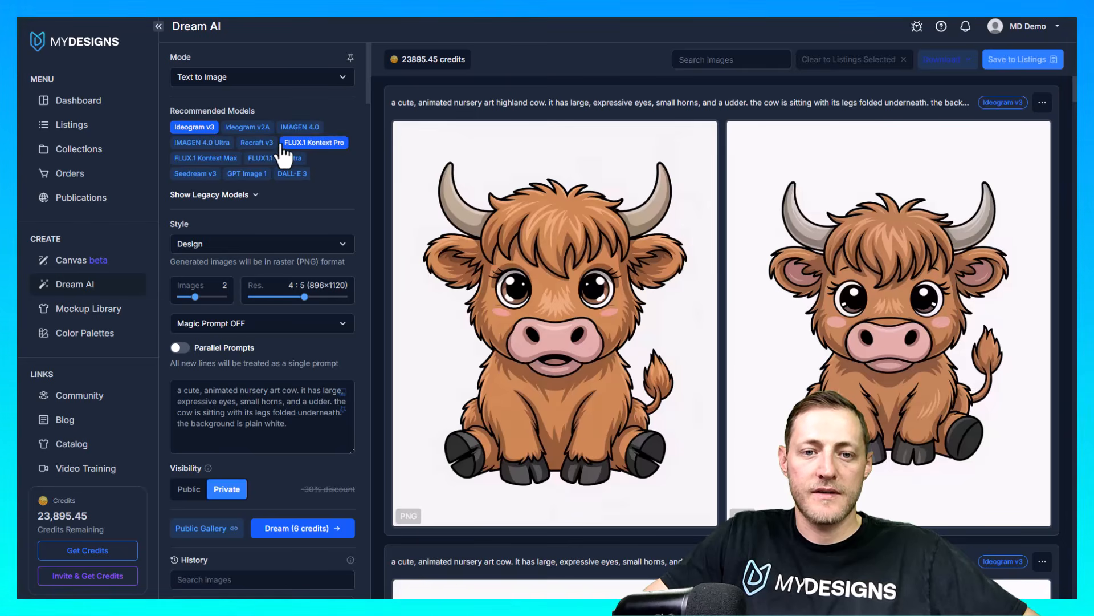
pyautogui.click(254, 197)
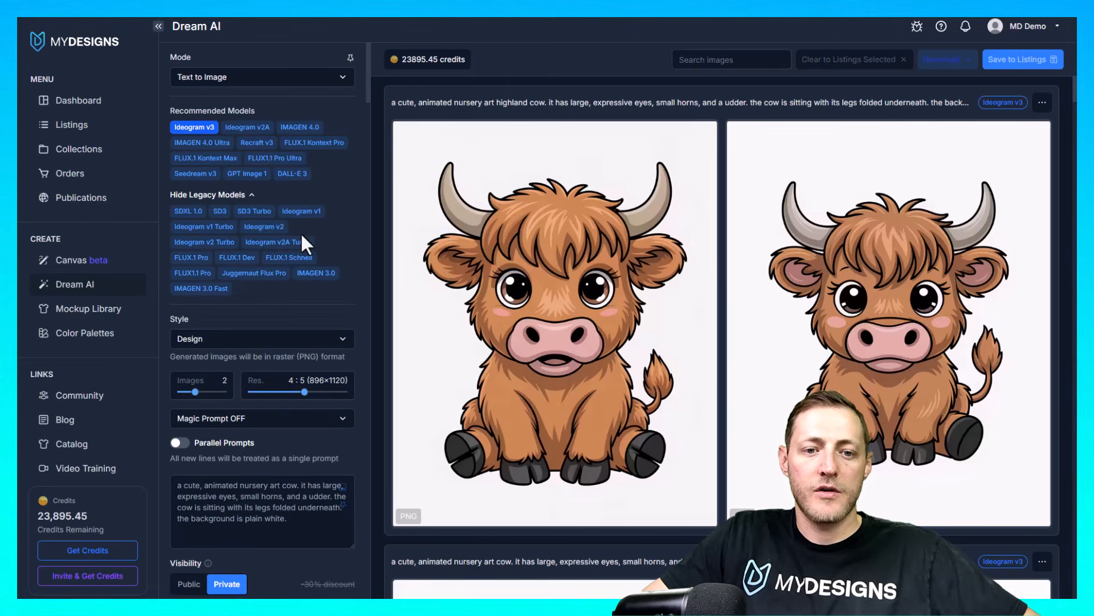
pyautogui.click(251, 195)
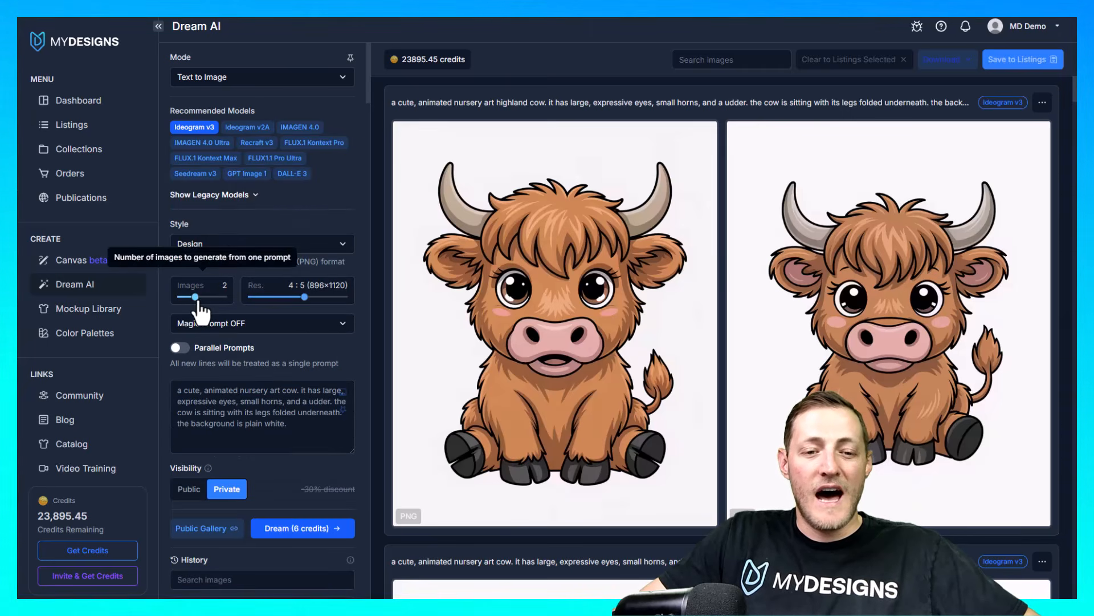
pyautogui.moveTo(195, 297)
pyautogui.mouseDown()
pyautogui.moveTo(224, 297)
pyautogui.moveTo(195, 297)
pyautogui.mouseUp()
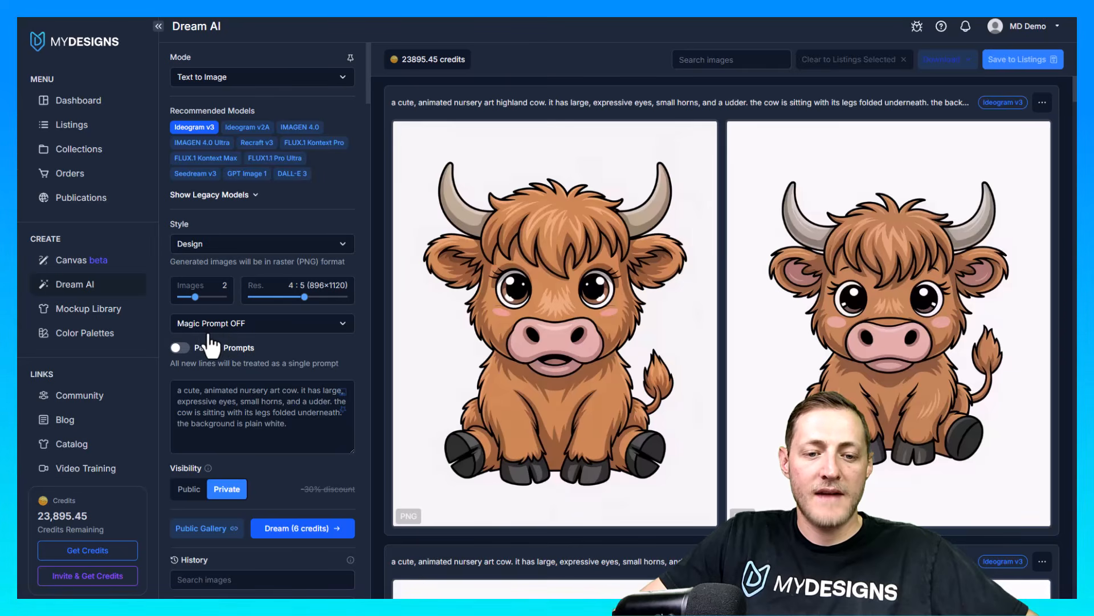
# Enable Parallel Prompts and replace the cow prompt with the copied list of pet prompts
pyautogui.click(180, 348)
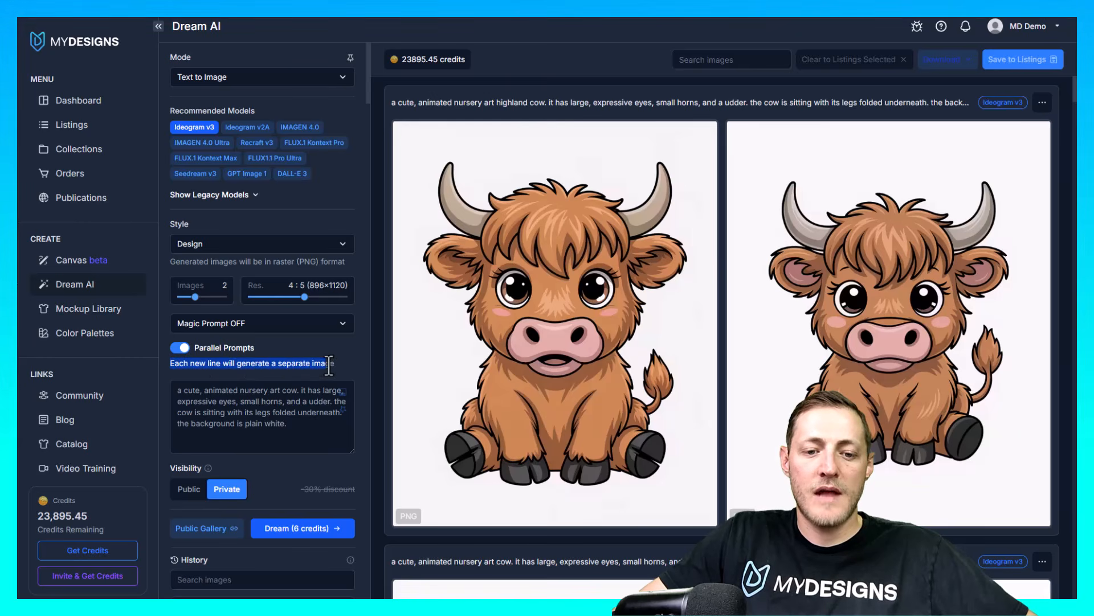
pyautogui.click(305, 433)
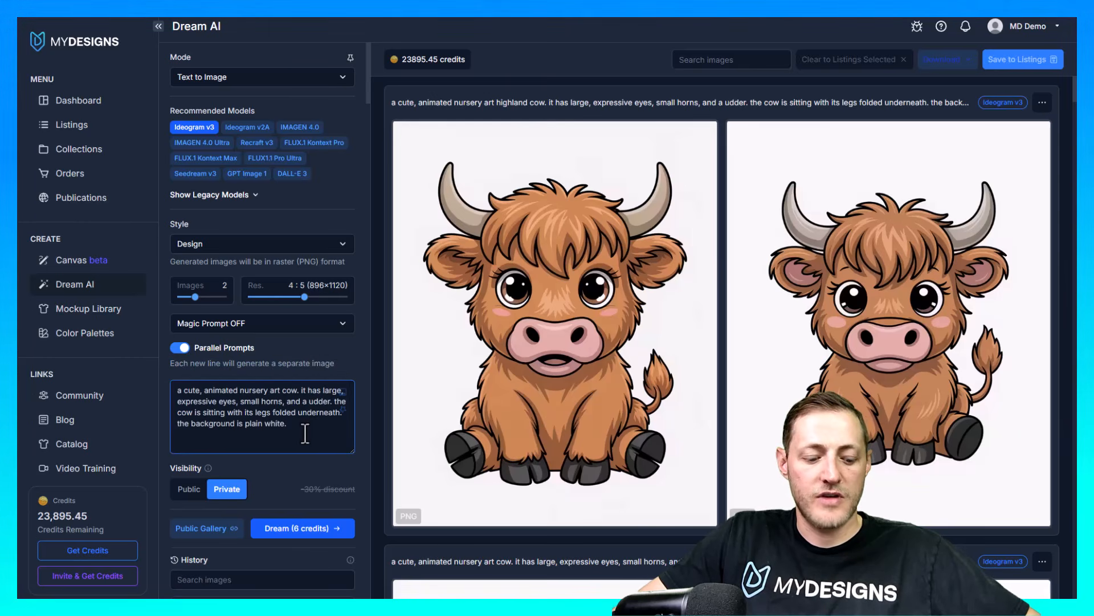
pyautogui.hotkey('ctrl', 'a')
pyautogui.press('BackSpace')
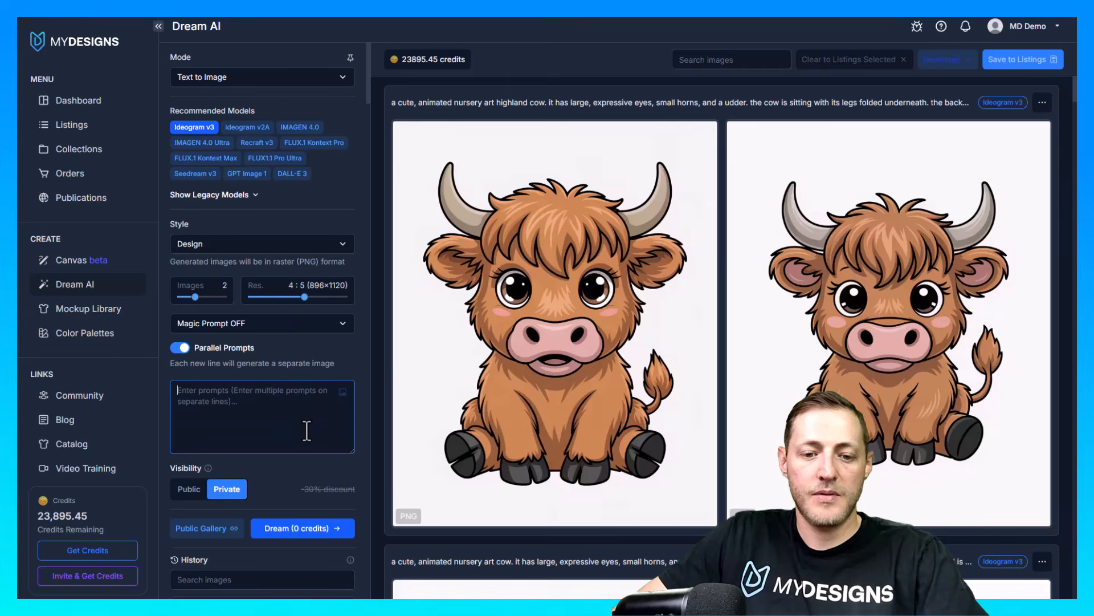
pyautogui.hotkey('ctrl', 'v')
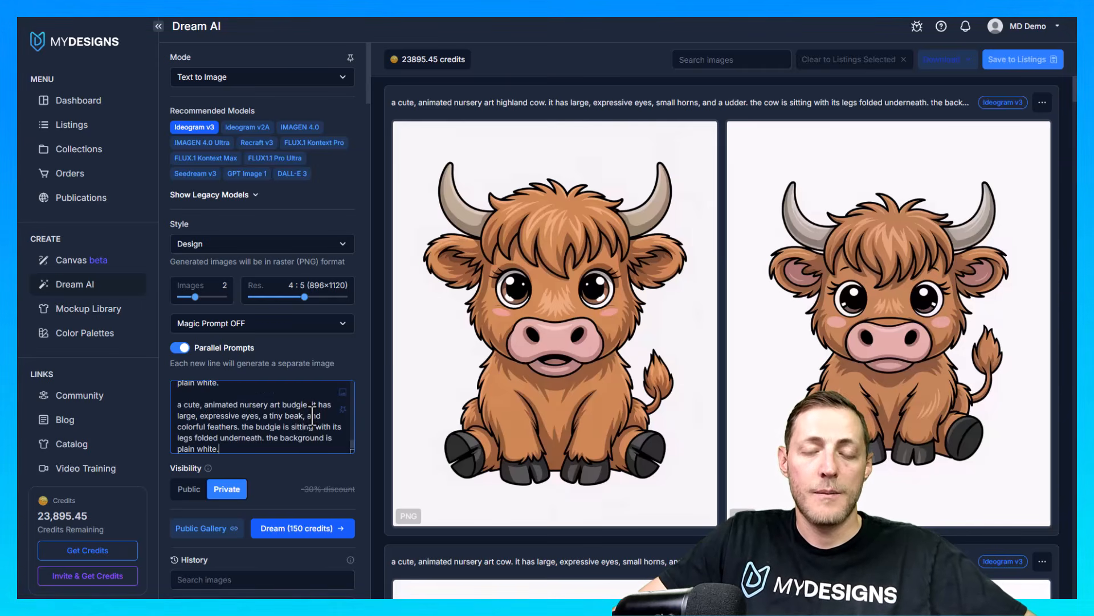
# Check the pasted list of pet prompts and start generating two Ideogram v3 images for each prompt
pyautogui.scroll(3, 311, 416)
pyautogui.scroll(-2, 259, 421)
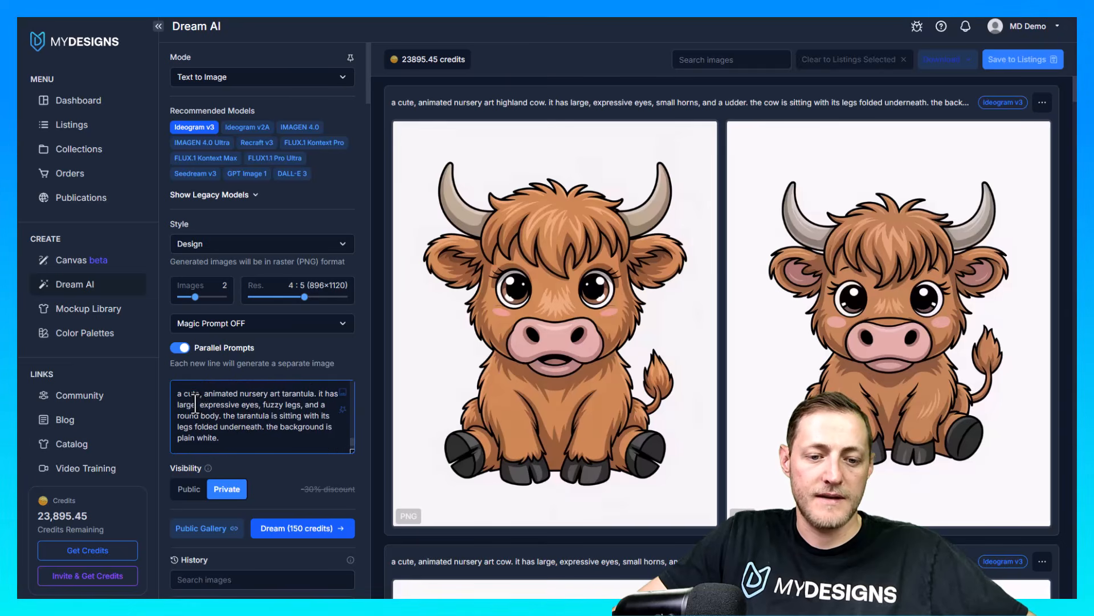
pyautogui.scroll(2, 230, 418)
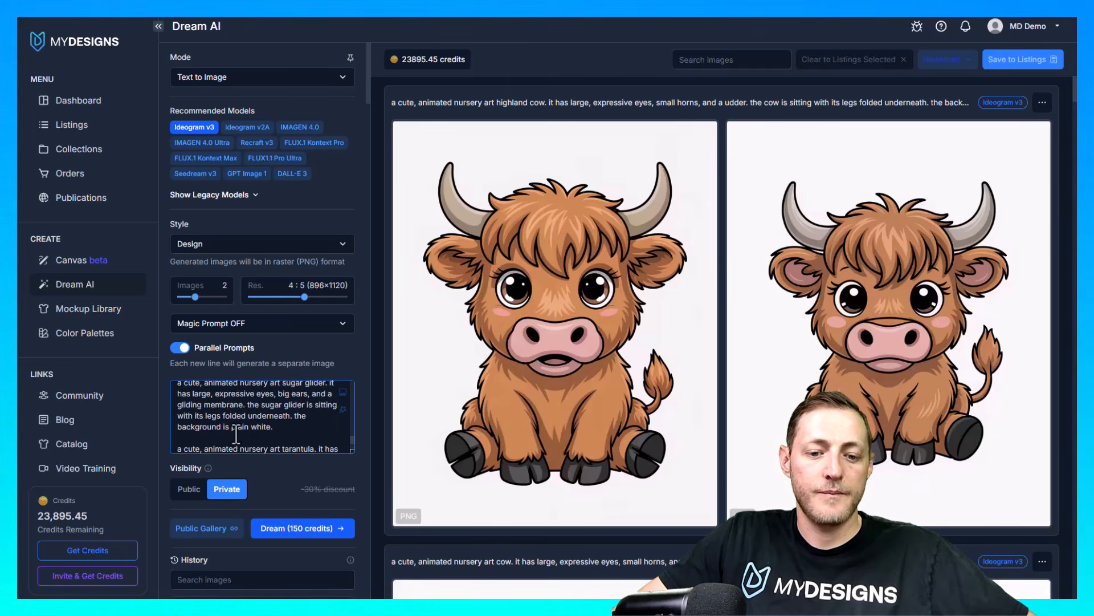
pyautogui.scroll(-2, 225, 439)
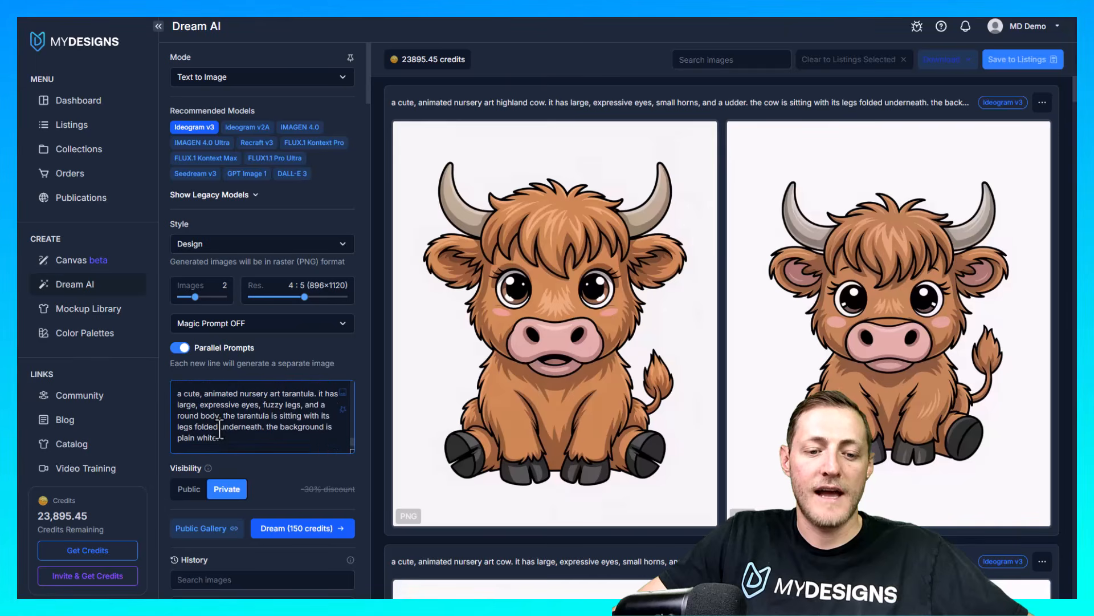
pyautogui.scroll(-2, 230, 437)
pyautogui.scroll(-1, 217, 397)
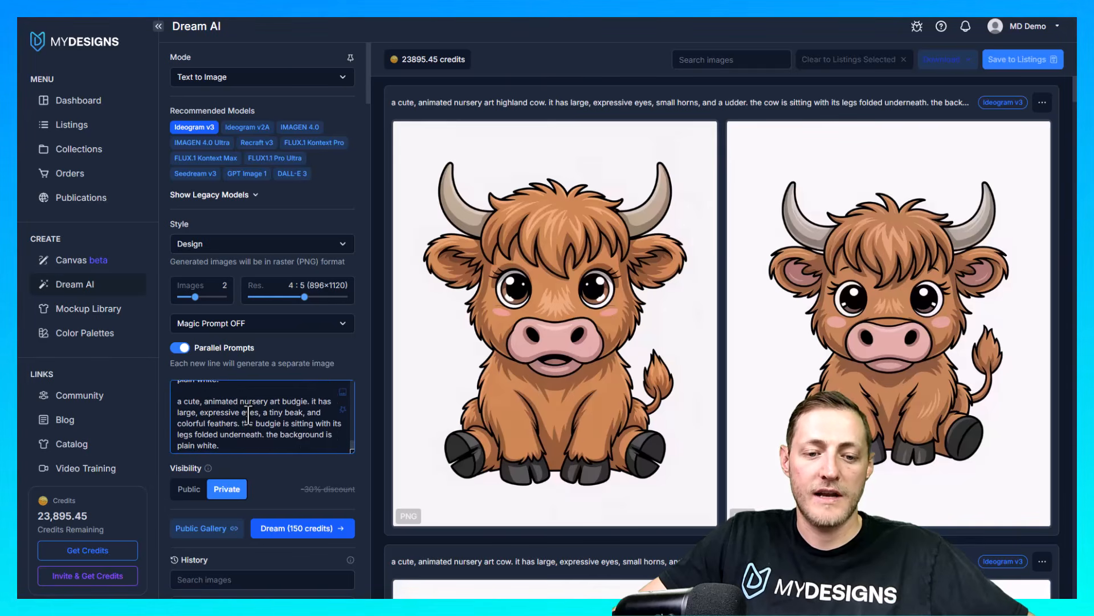
pyautogui.scroll(4, 285, 416)
pyautogui.click(311, 531)
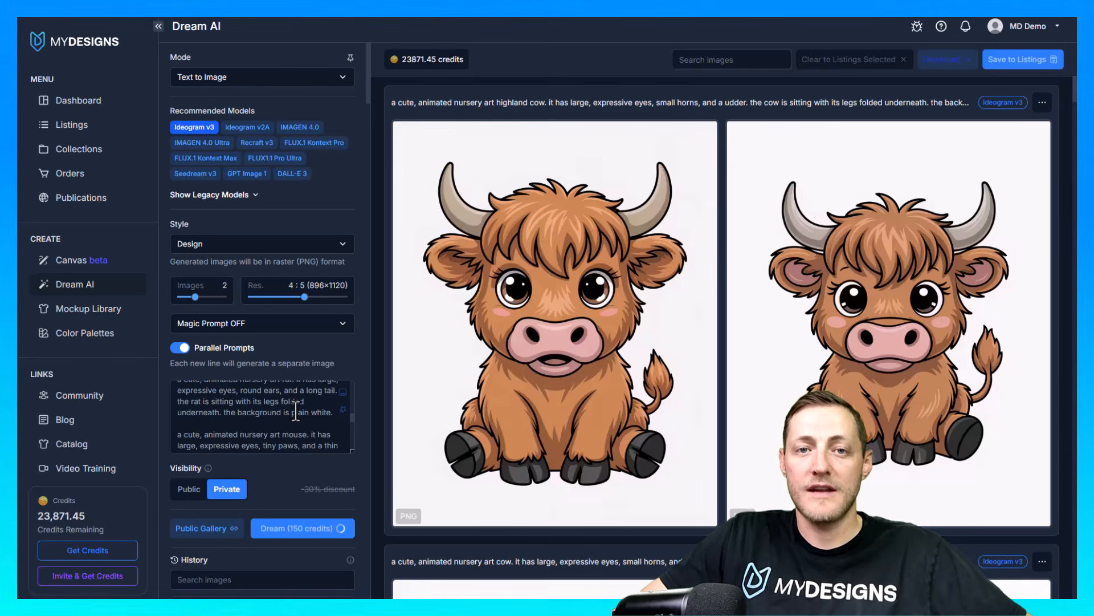
# Examine the generated nursery animal designs in the results, from the newest ones down to the older Halloween owl graphics
pyautogui.scroll(-16, 777, 357)
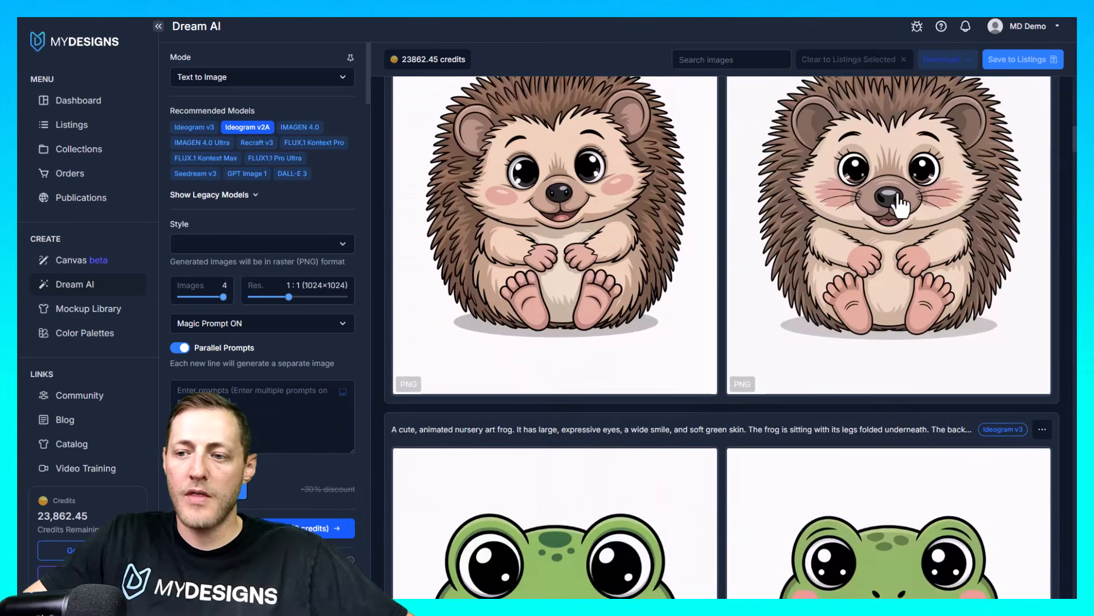
pyautogui.scroll(10, 912, 183)
pyautogui.scroll(-5, 851, 181)
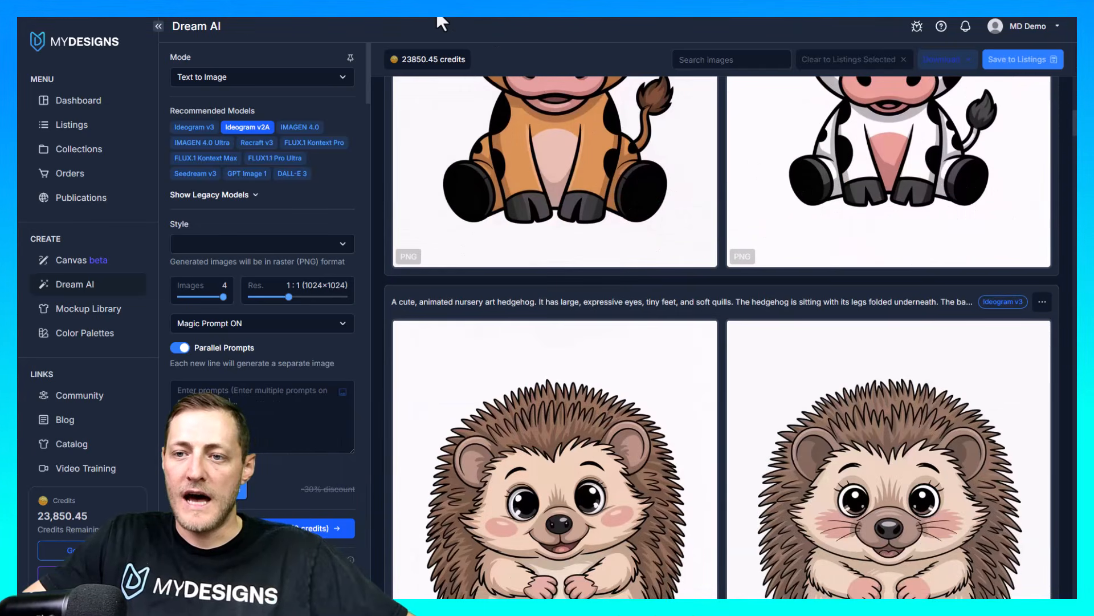
pyautogui.scroll(-4, 741, 305)
pyautogui.scroll(-20, 763, 312)
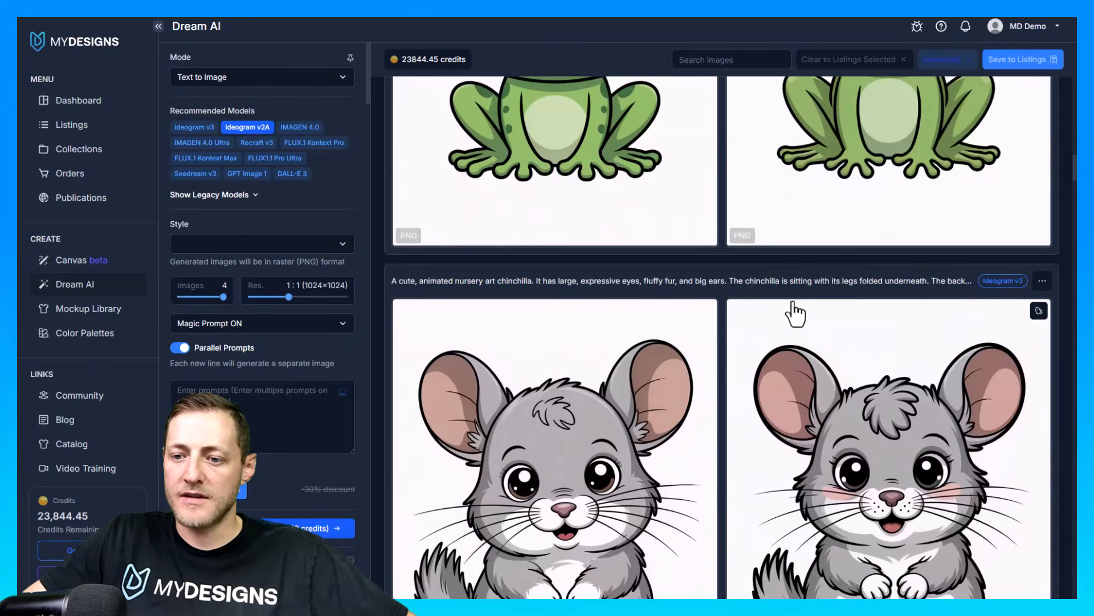
pyautogui.scroll(-10, 804, 319)
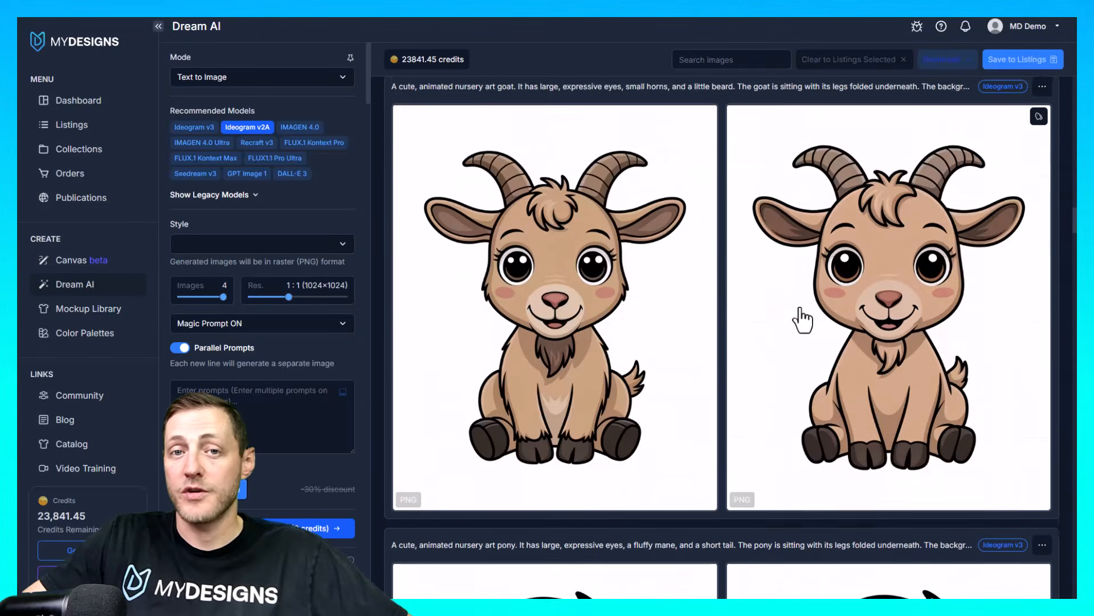
pyautogui.scroll(5, 710, 320)
pyautogui.scroll(2, 741, 285)
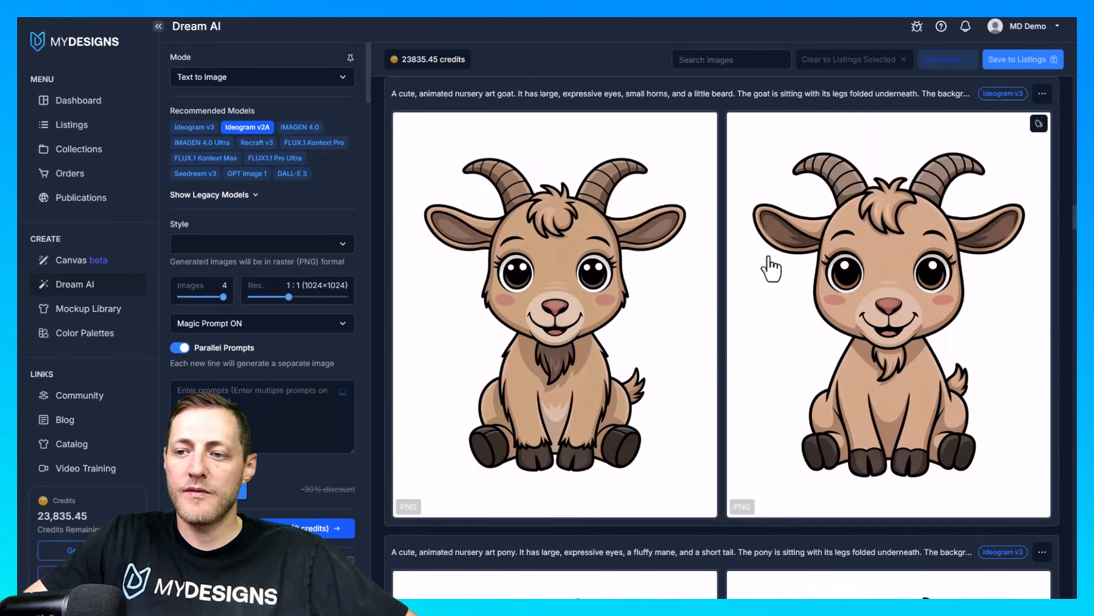
pyautogui.scroll(-8, 765, 288)
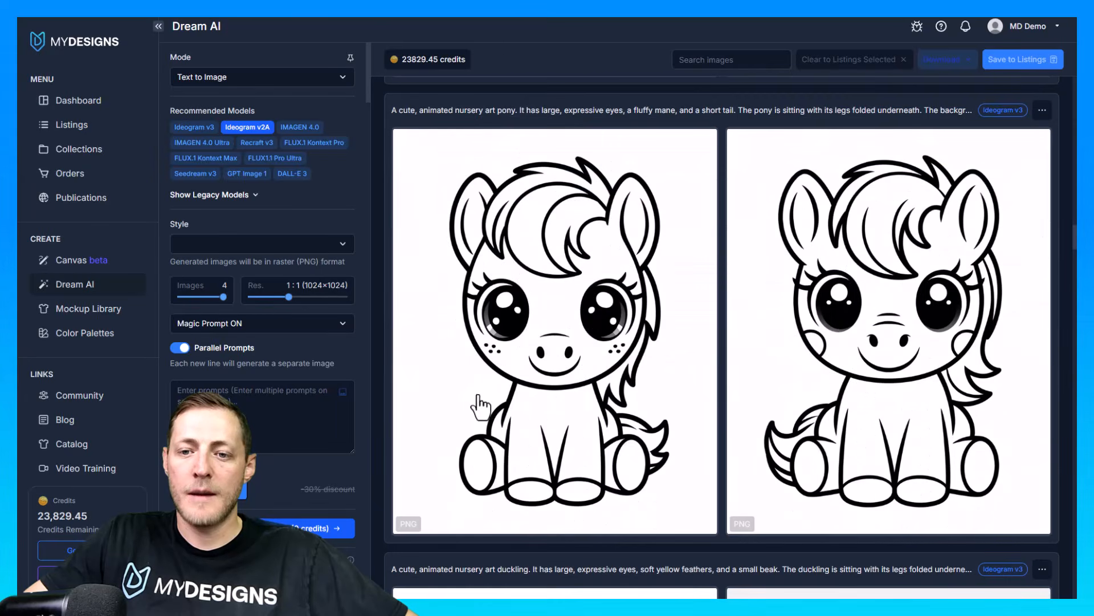
pyautogui.scroll(-2, 741, 342)
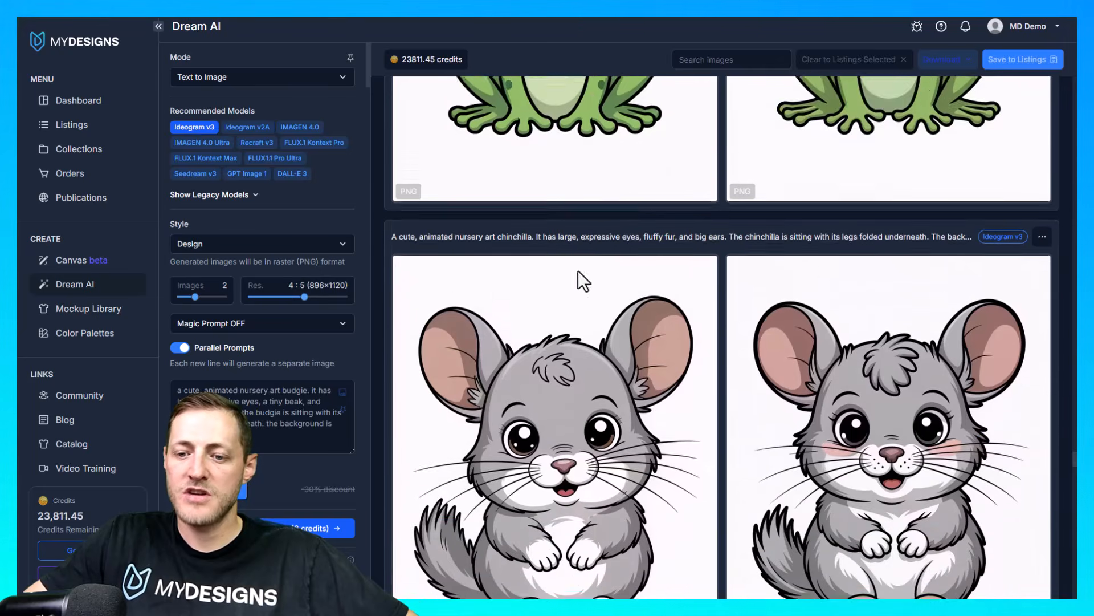
pyautogui.scroll(6, 627, 256)
pyautogui.scroll(12, 681, 229)
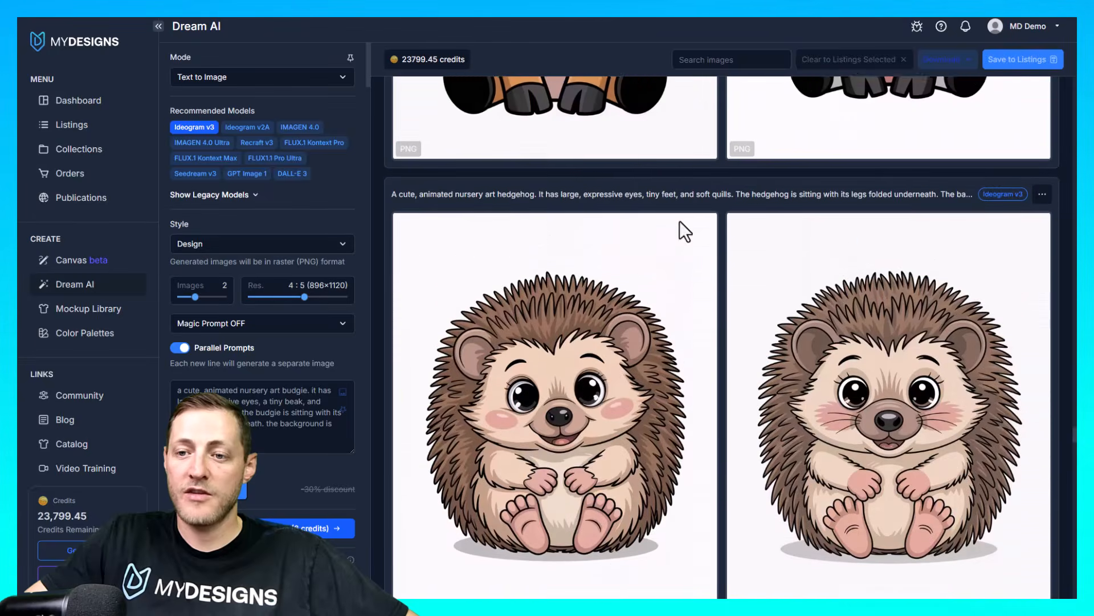
pyautogui.scroll(-15, 762, 294)
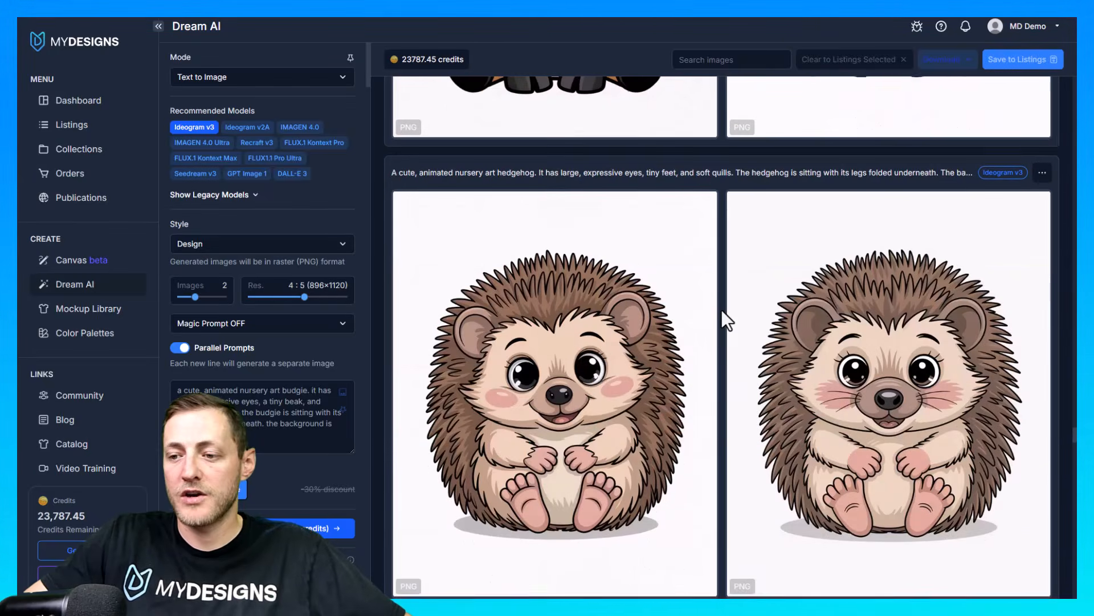
pyautogui.scroll(-10, 870, 340)
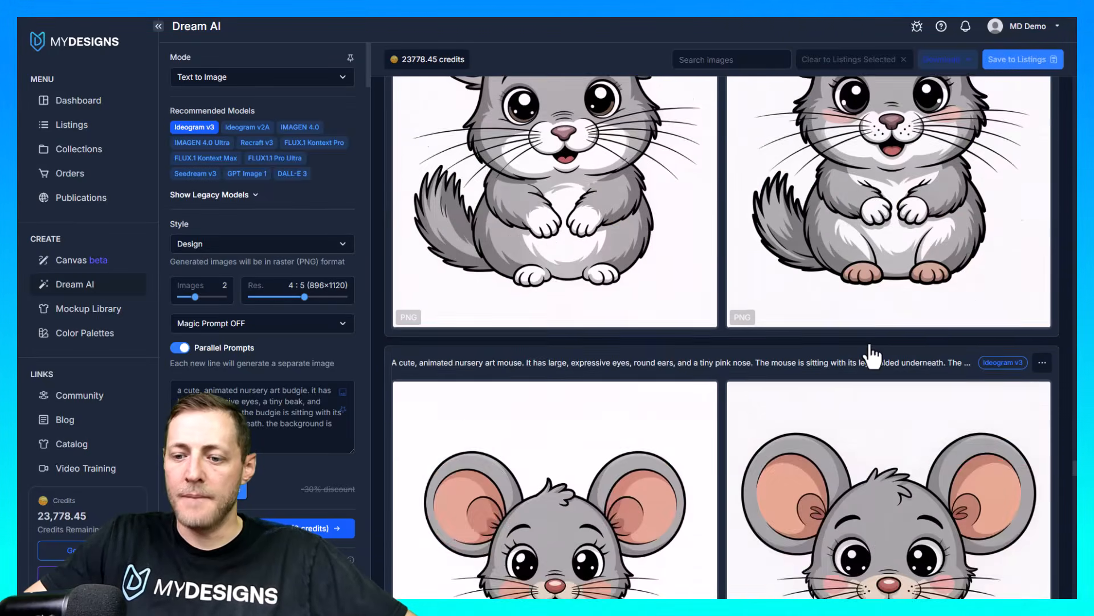
pyautogui.scroll(5, 873, 384)
pyautogui.scroll(-5, 957, 423)
pyautogui.scroll(-20, 957, 423)
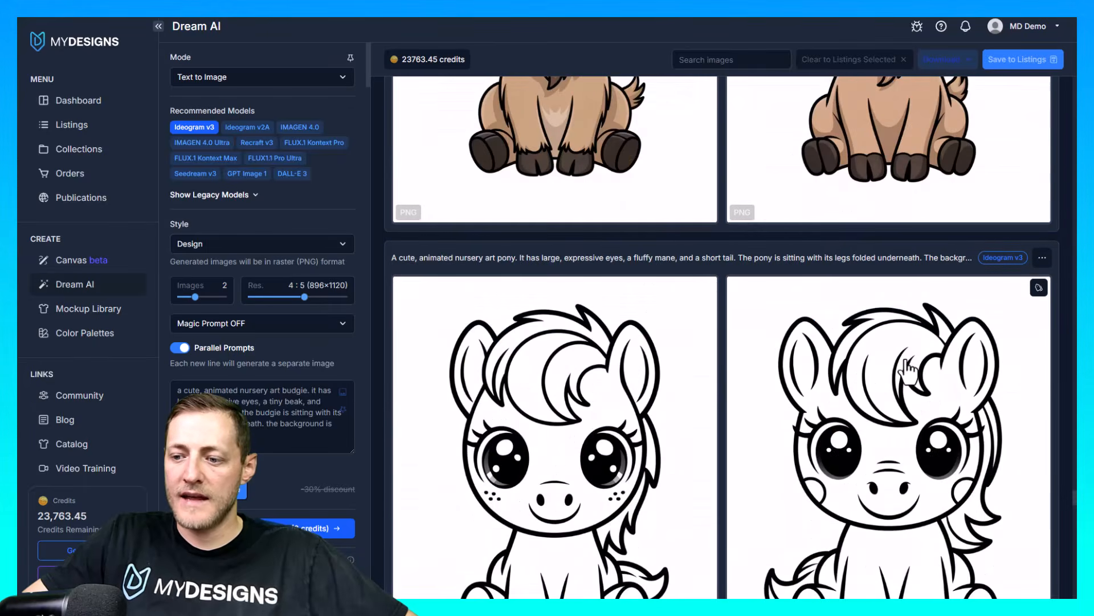
pyautogui.scroll(-20, 928, 359)
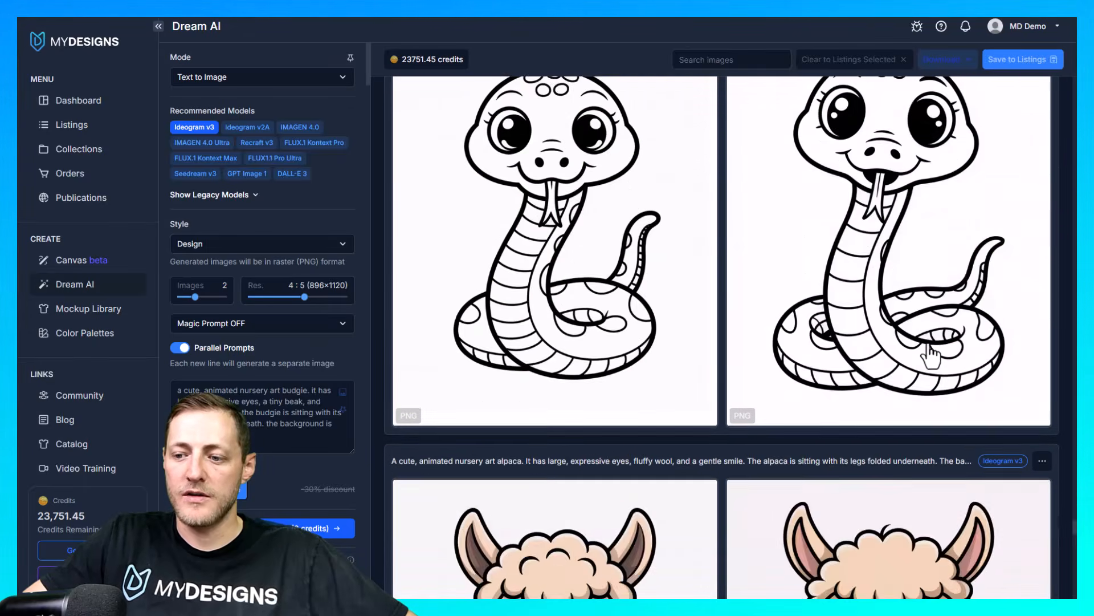
pyautogui.scroll(-20, 911, 345)
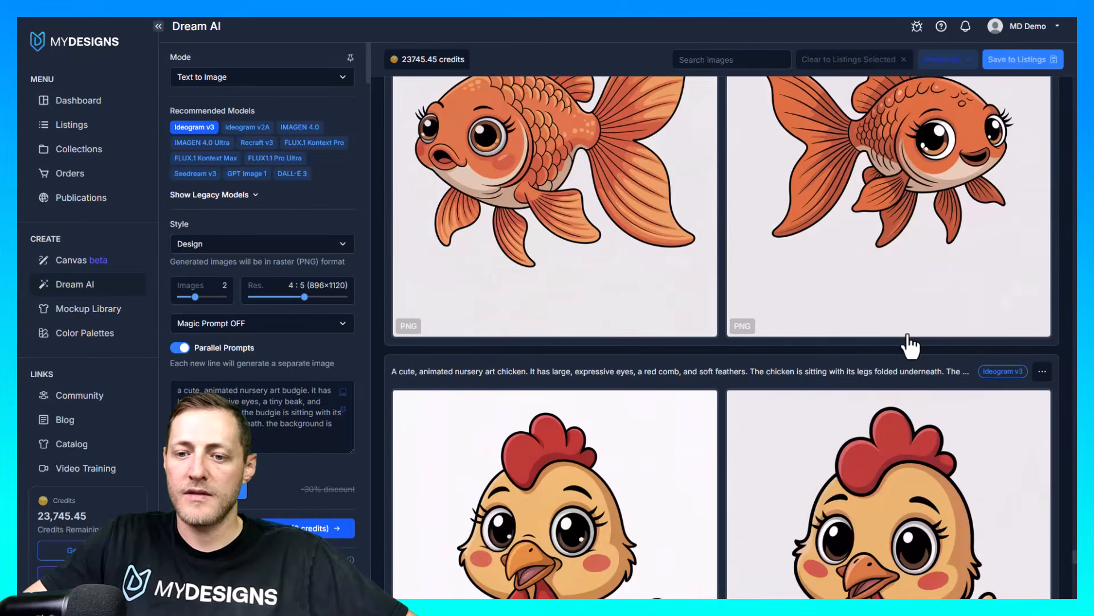
pyautogui.scroll(-20, 904, 340)
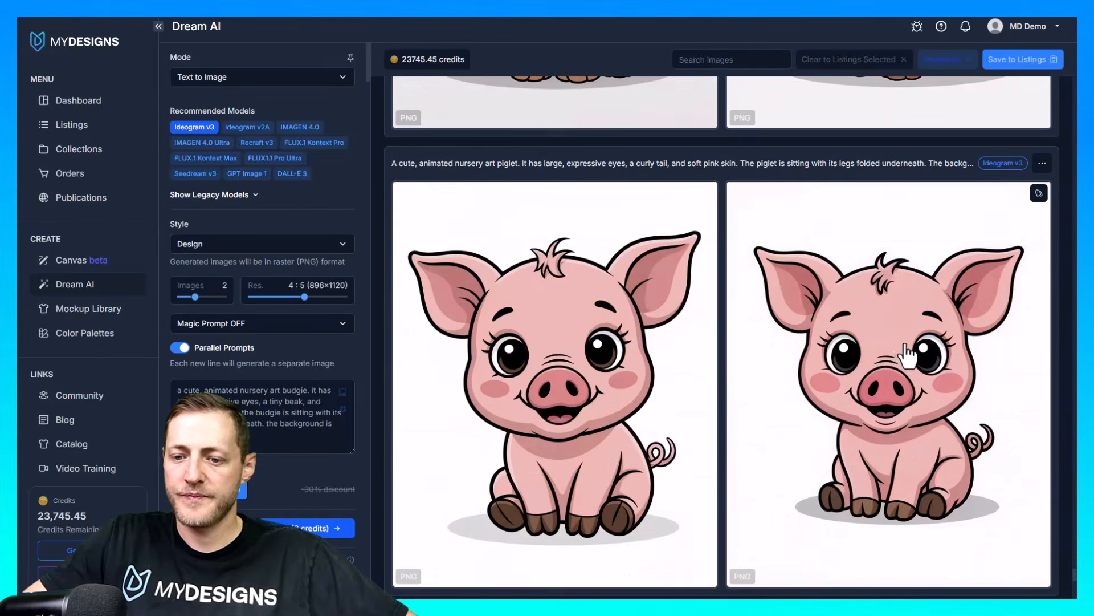
pyautogui.scroll(-1, 899, 371)
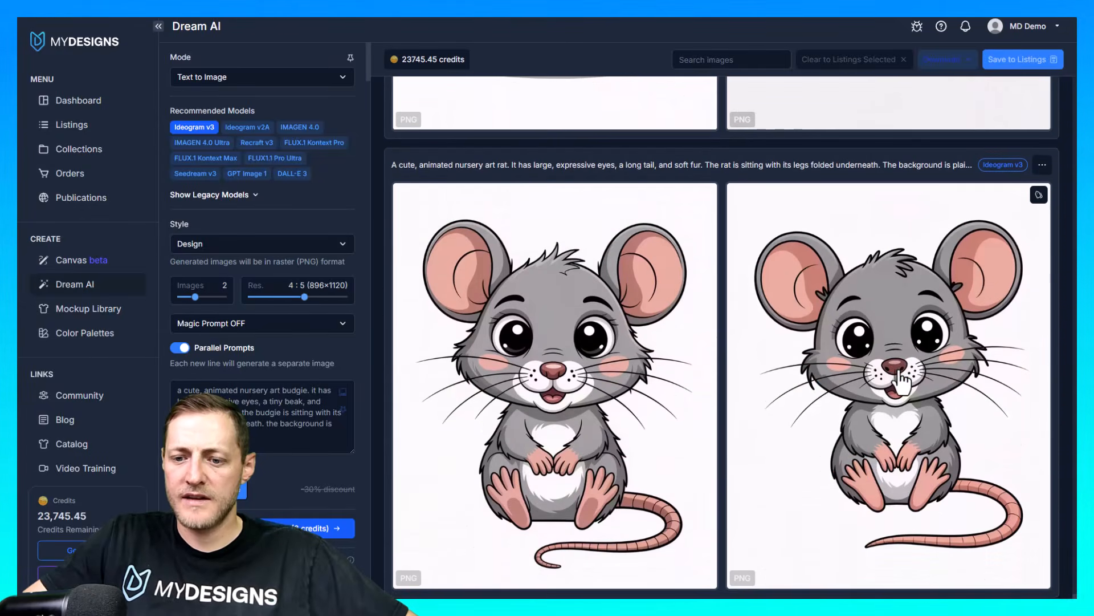
pyautogui.scroll(-20, 881, 381)
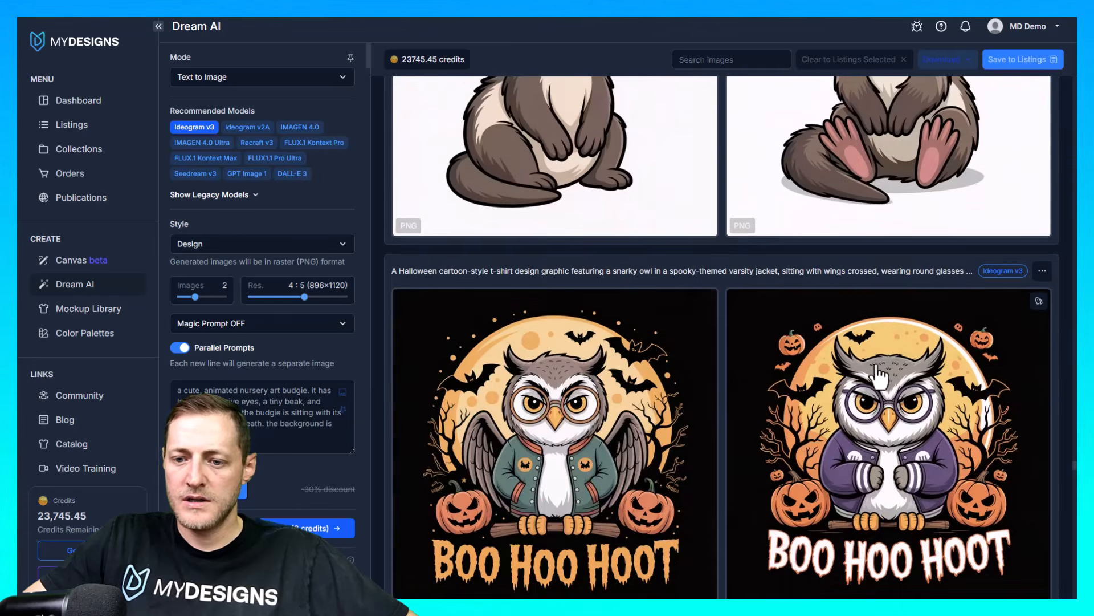
pyautogui.scroll(10, 871, 364)
pyautogui.scroll(-7, 775, 422)
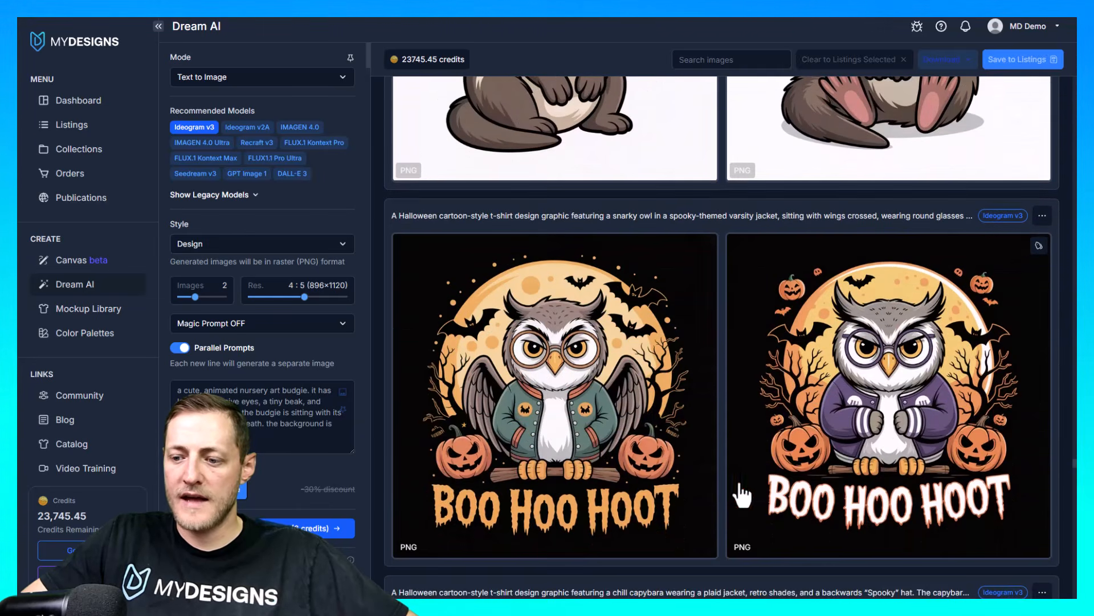
pyautogui.scroll(7, 769, 402)
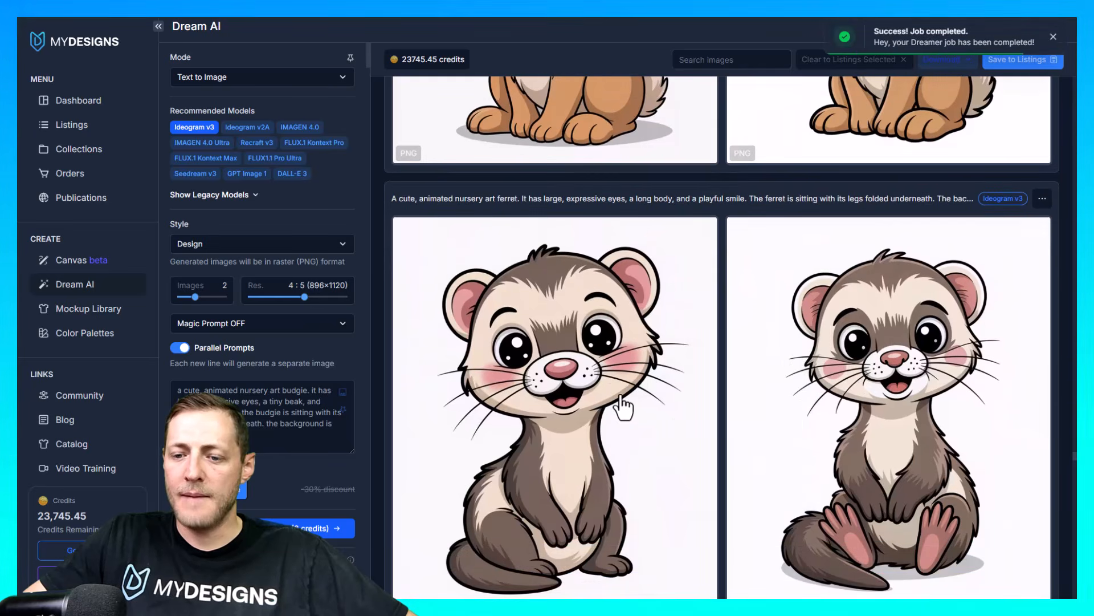
# Select 25 of the generated animal designs for listings, including one ferret image and the second rabbit image
pyautogui.click(672, 409)
pyautogui.scroll(3, 672, 409)
pyautogui.scroll(3, 707, 382)
pyautogui.click(902, 357)
pyautogui.scroll(4, 881, 372)
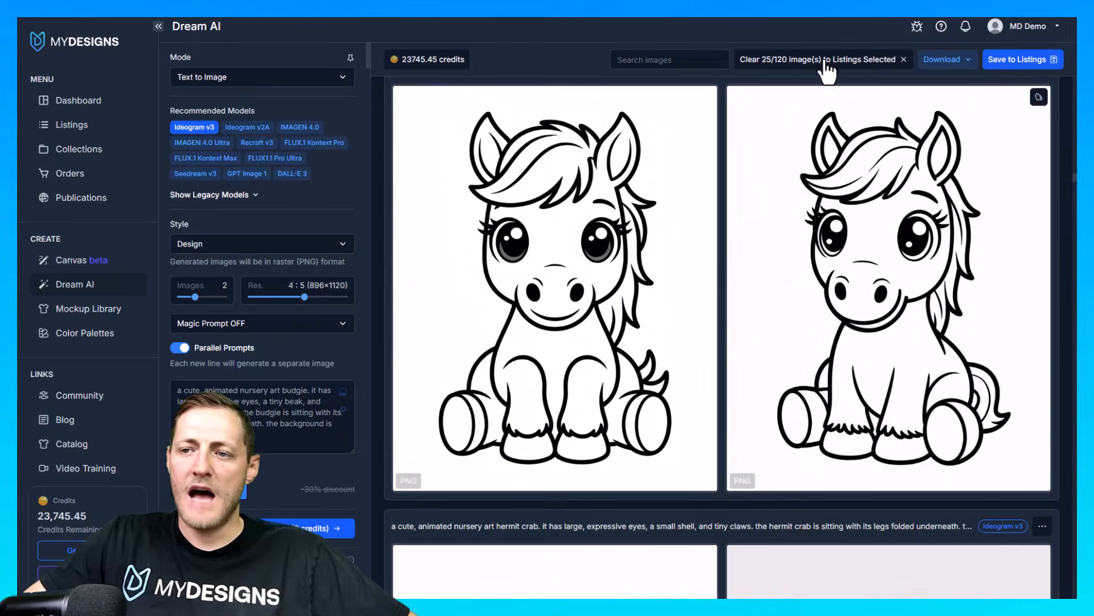
pyautogui.scroll(12, 798, 160)
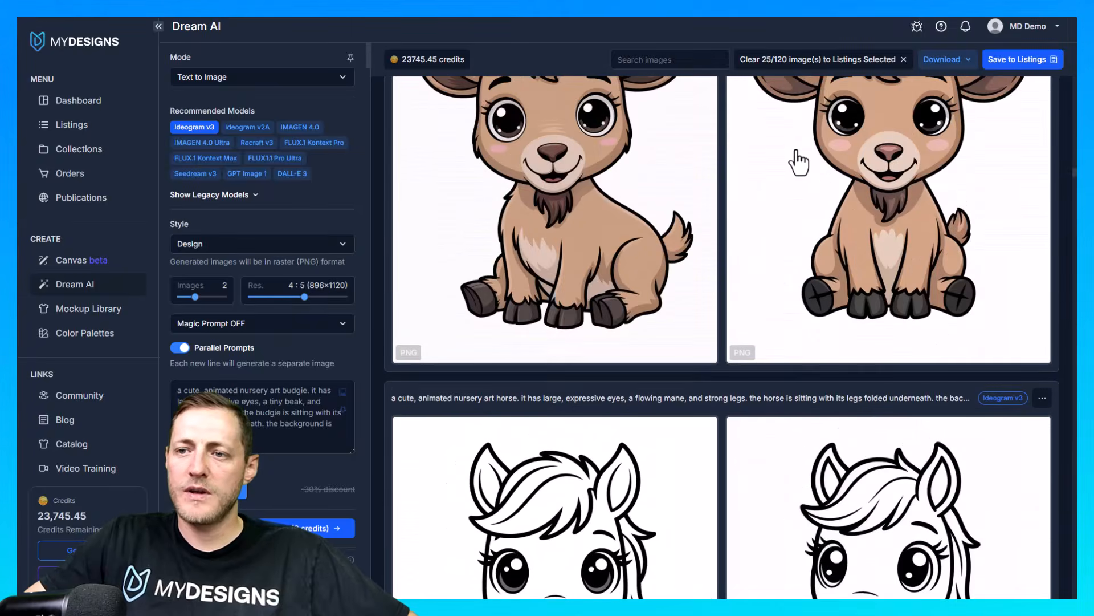
pyautogui.scroll(-10, 884, 137)
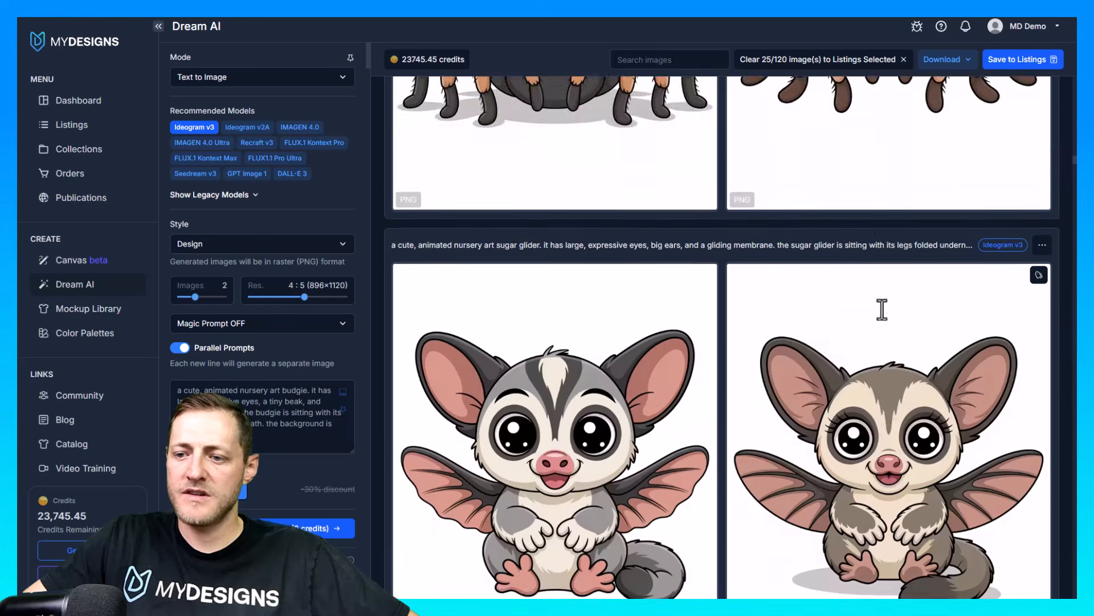
pyautogui.scroll(6, 937, 167)
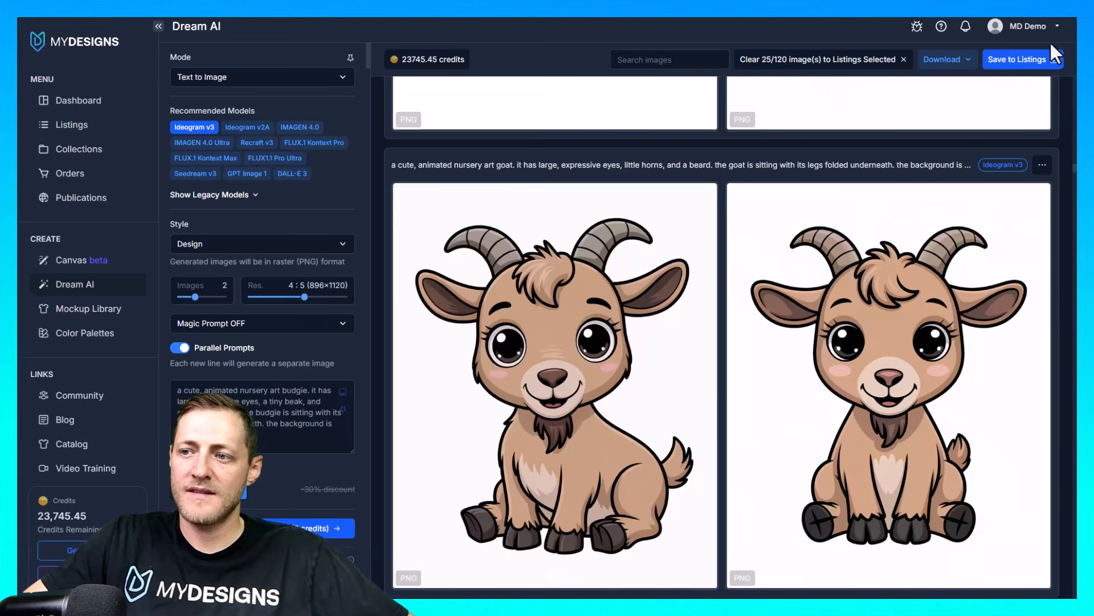
# Open the save-to-listings options for the selected designs and review the available collections, keeping BABY ANIMALS - DIGITAL as the destination
pyautogui.click(1021, 61)
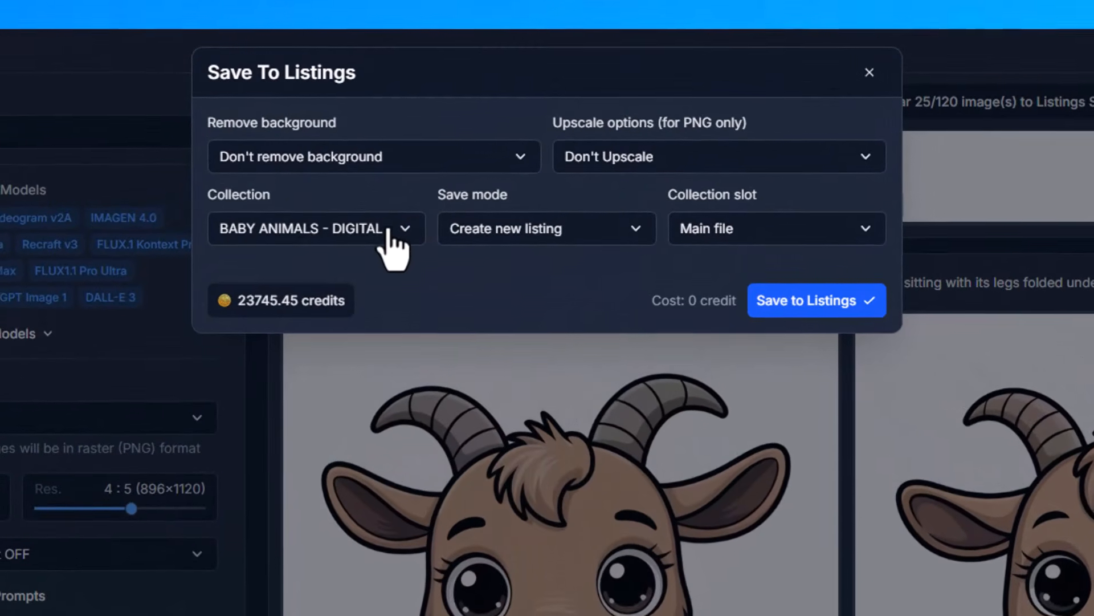
pyautogui.moveTo(315, 202); pyautogui.dragTo(217, 198)
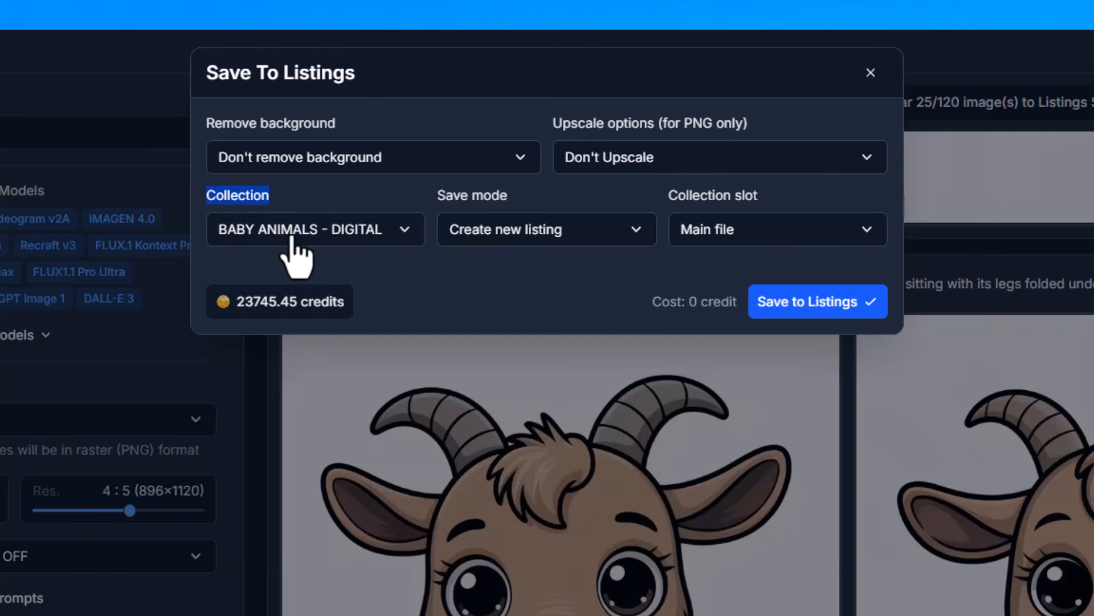
pyautogui.click(319, 241)
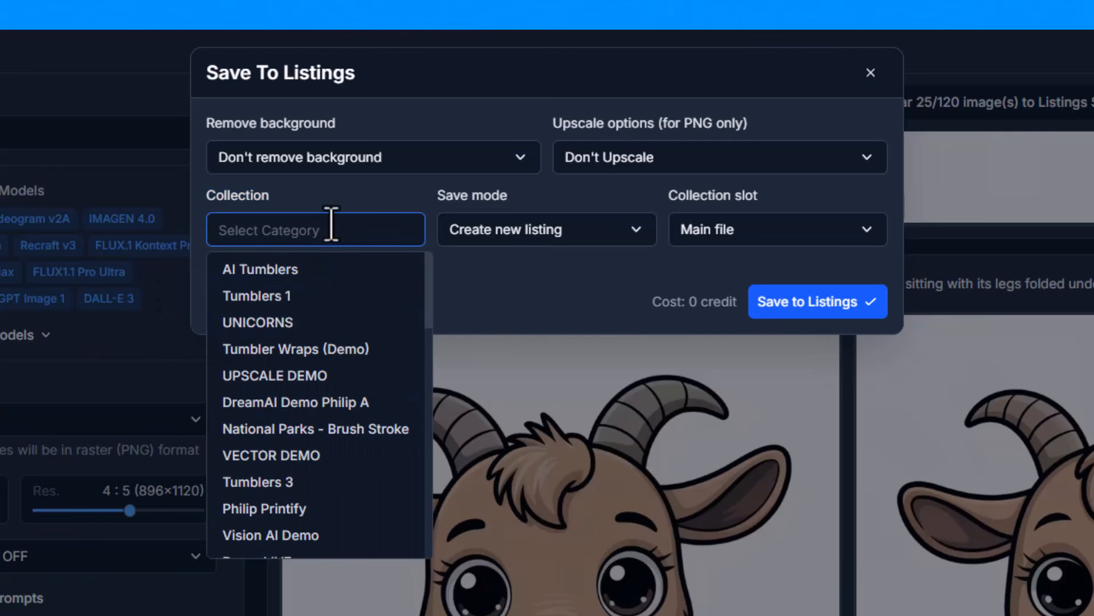
pyautogui.click(485, 274)
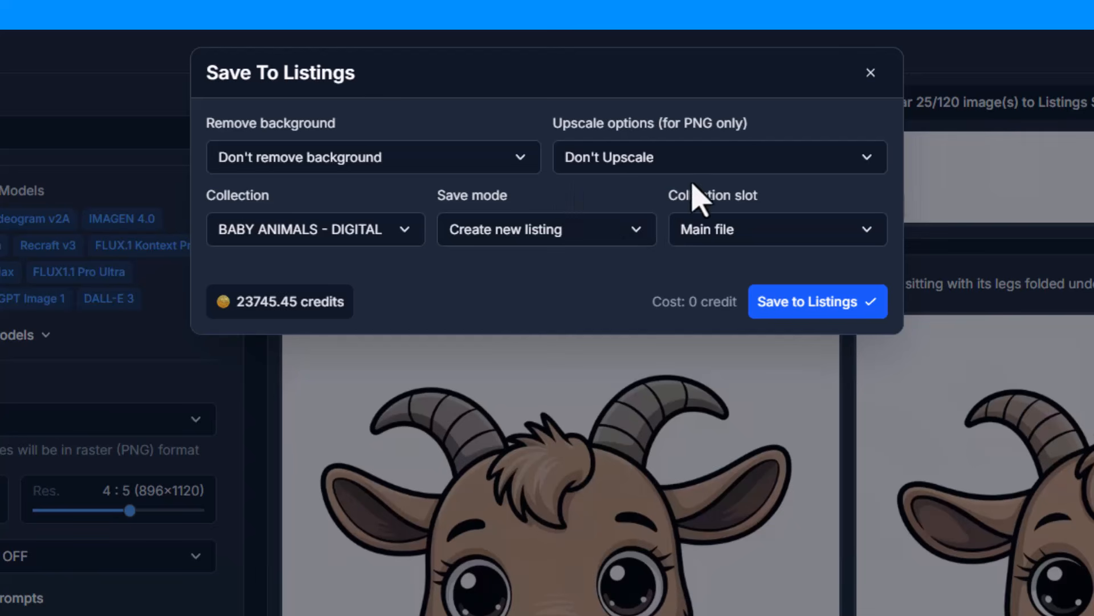
# Set background removal to MD 1 for the designs being saved, after comparing it with the MD 1.5 option
pyautogui.click(342, 163)
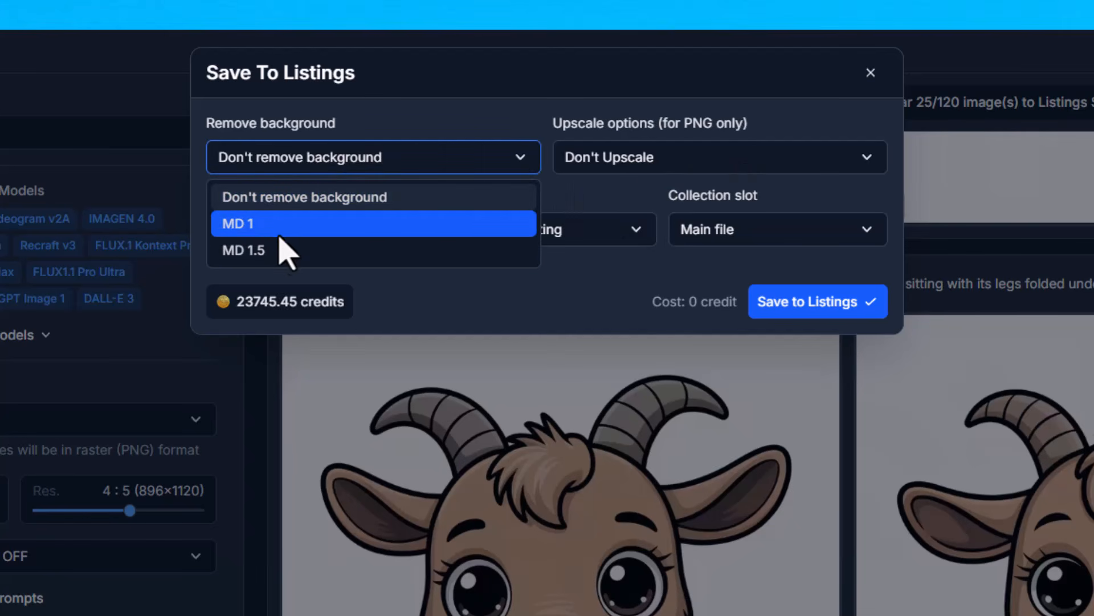
pyautogui.click(293, 227)
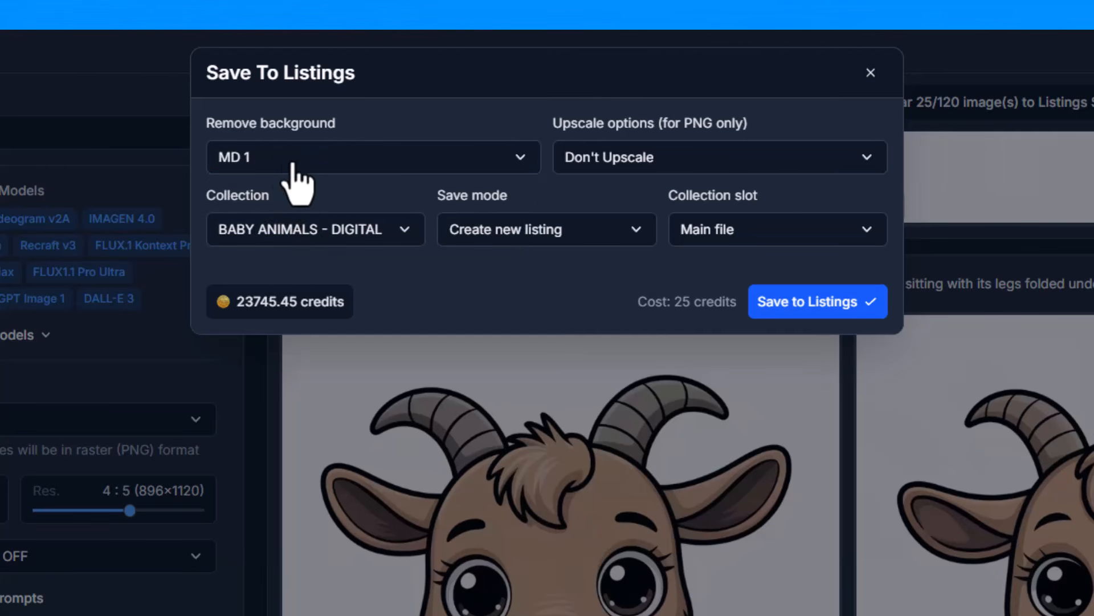
pyautogui.click(289, 167)
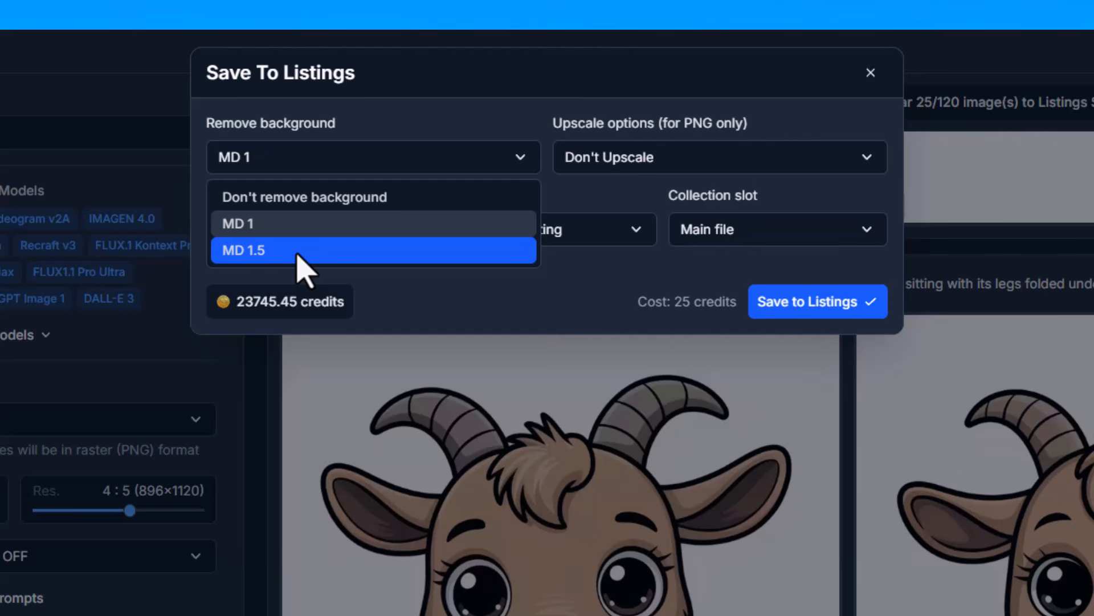
pyautogui.click(328, 234)
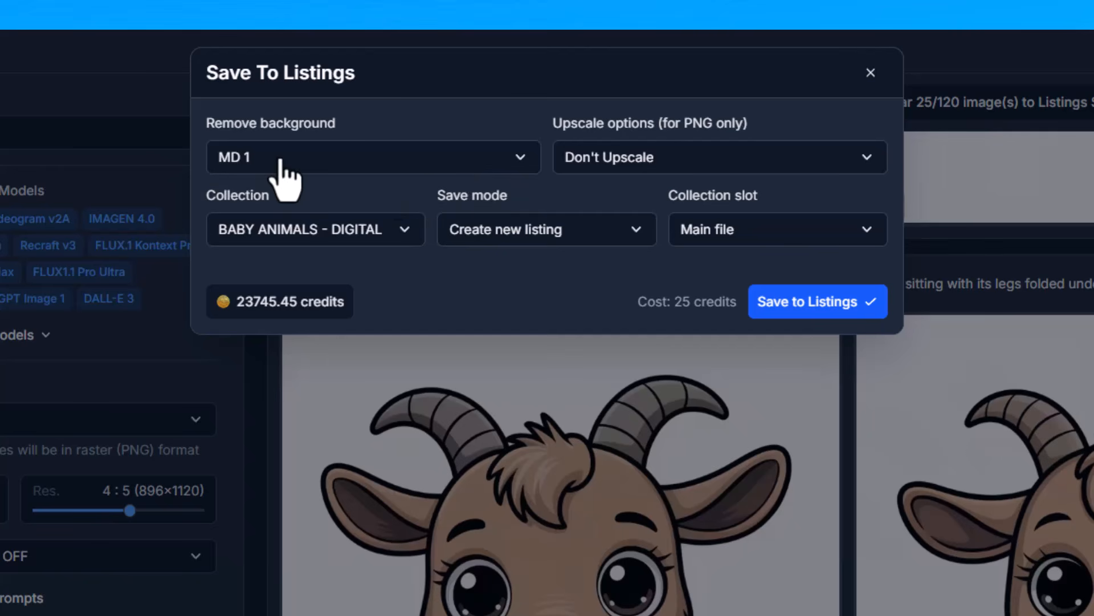
# Set upscaling to MD 1 and store the selected images in the BABY ANIMALS - DIGITAL collection
pyautogui.click(698, 165)
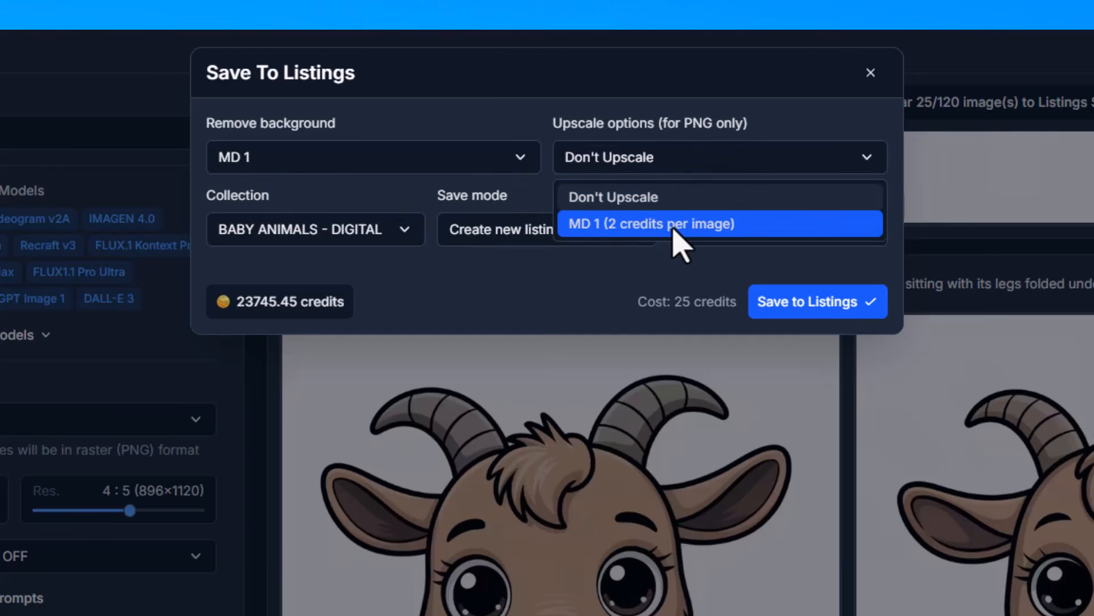
pyautogui.click(678, 228)
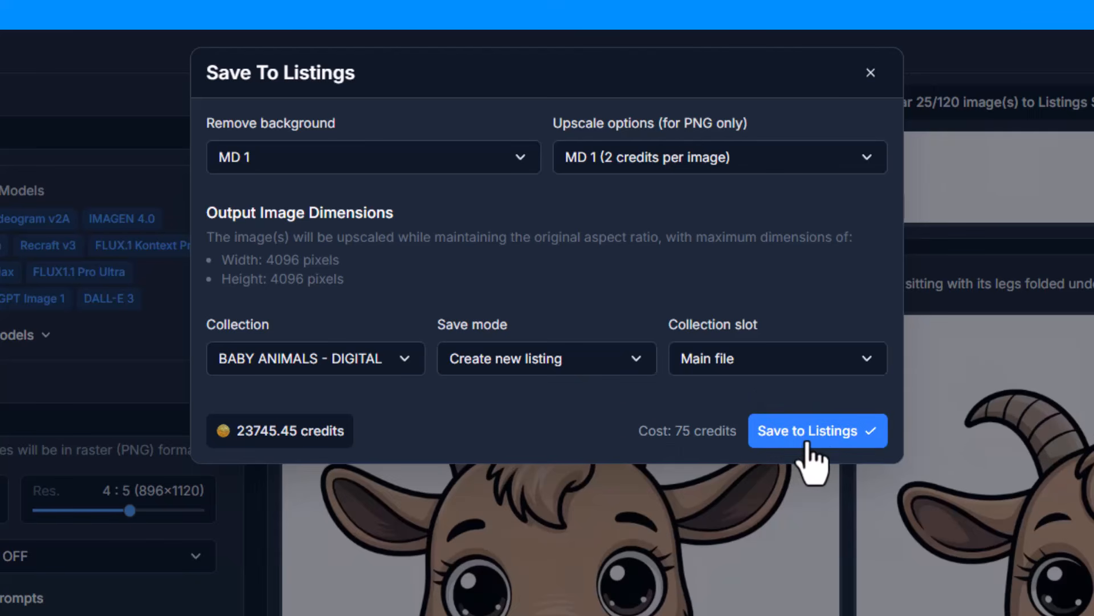
pyautogui.click(832, 450)
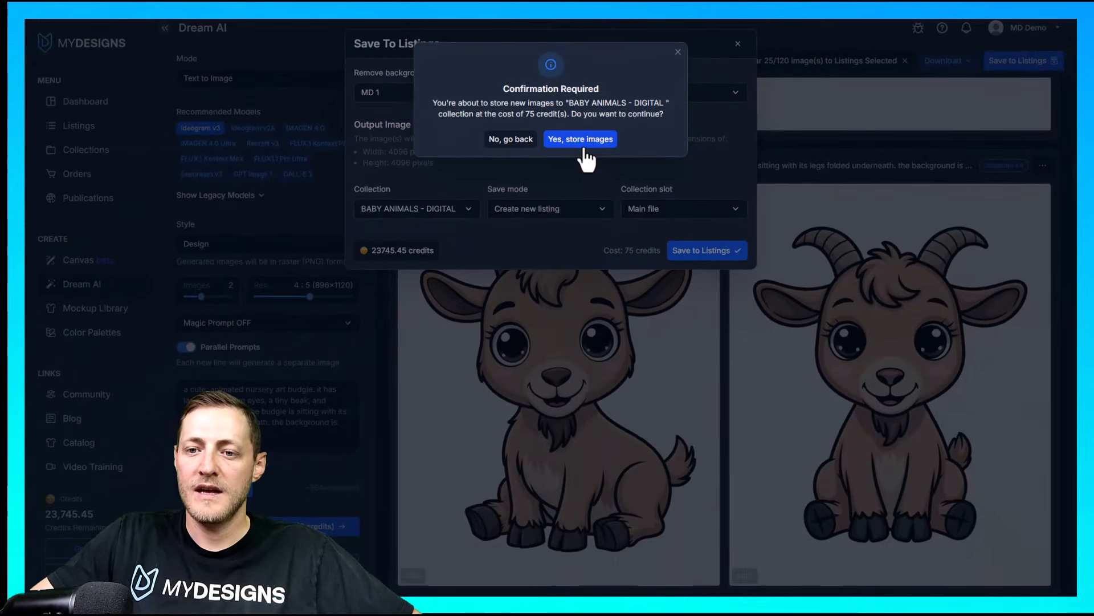
pyautogui.click(524, 221)
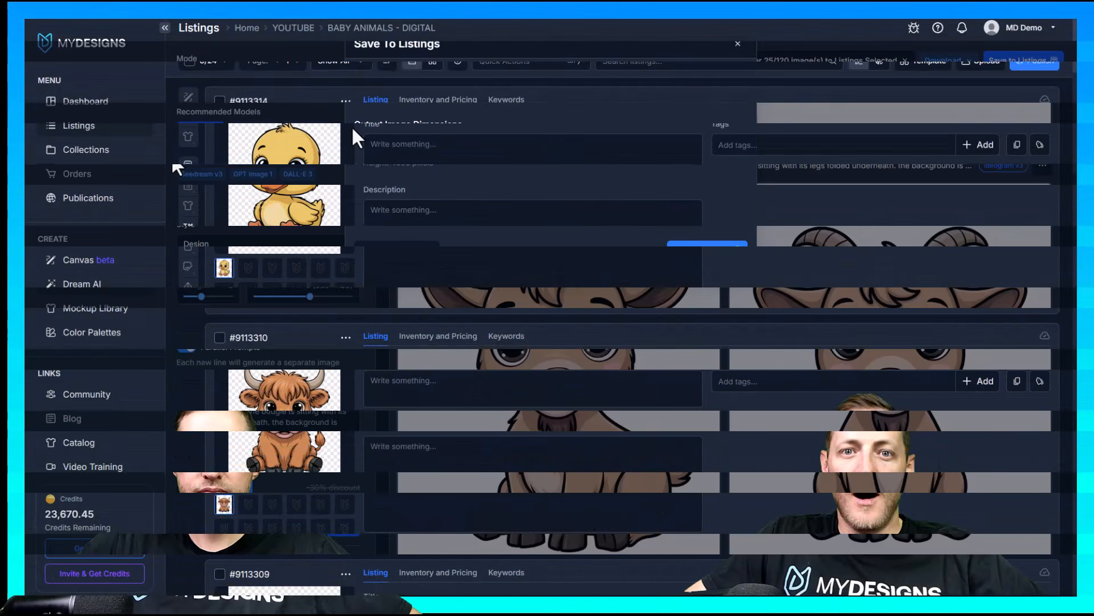
# Open the BABY ANIMALS - DIGITAL listings and examine the background removal on the saved animal designs
pyautogui.click(408, 153)
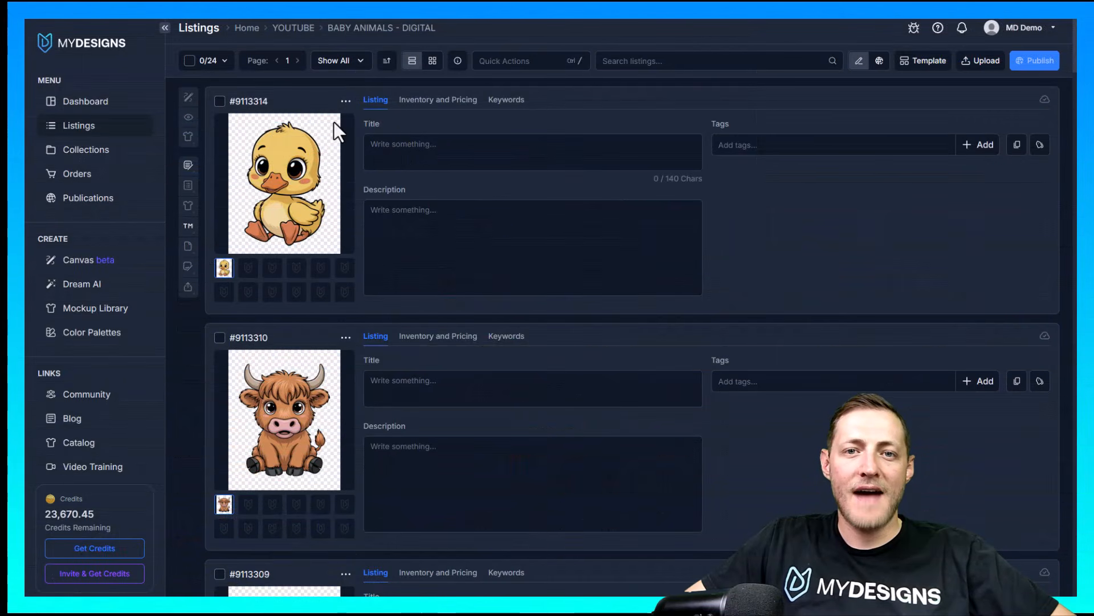
pyautogui.scroll(-7, 401, 204)
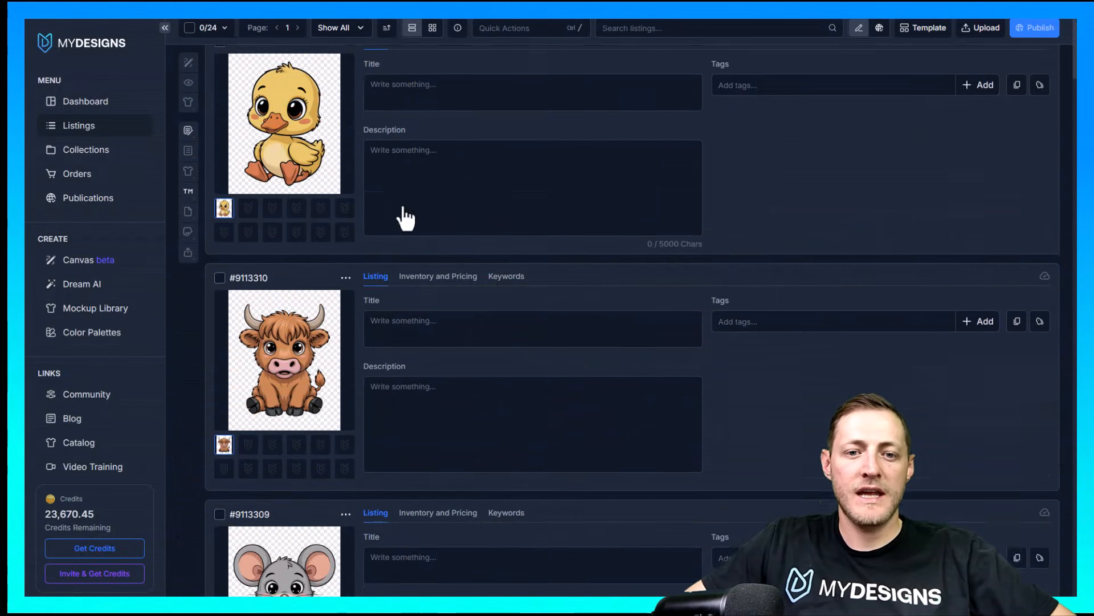
pyautogui.scroll(-6, 401, 200)
pyautogui.scroll(2, 330, 201)
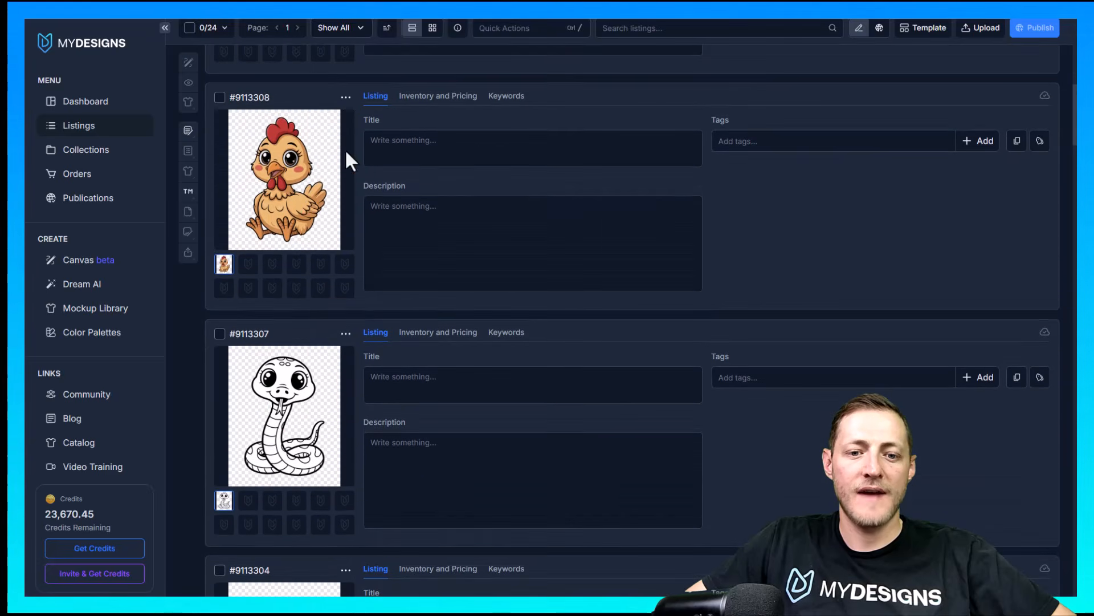
pyautogui.scroll(4, 313, 213)
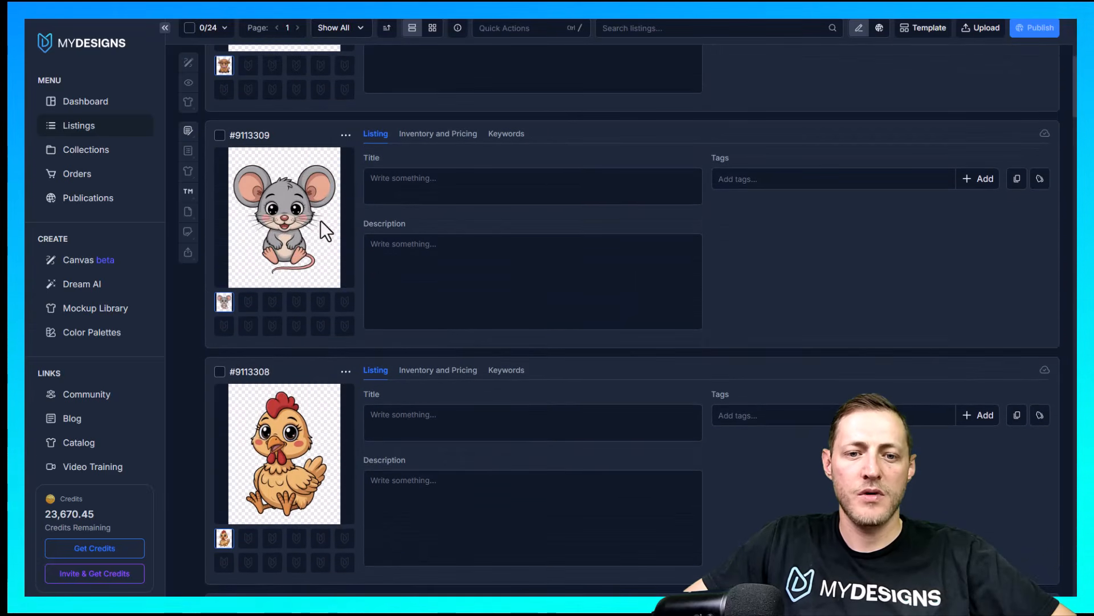
pyautogui.scroll(6, 319, 195)
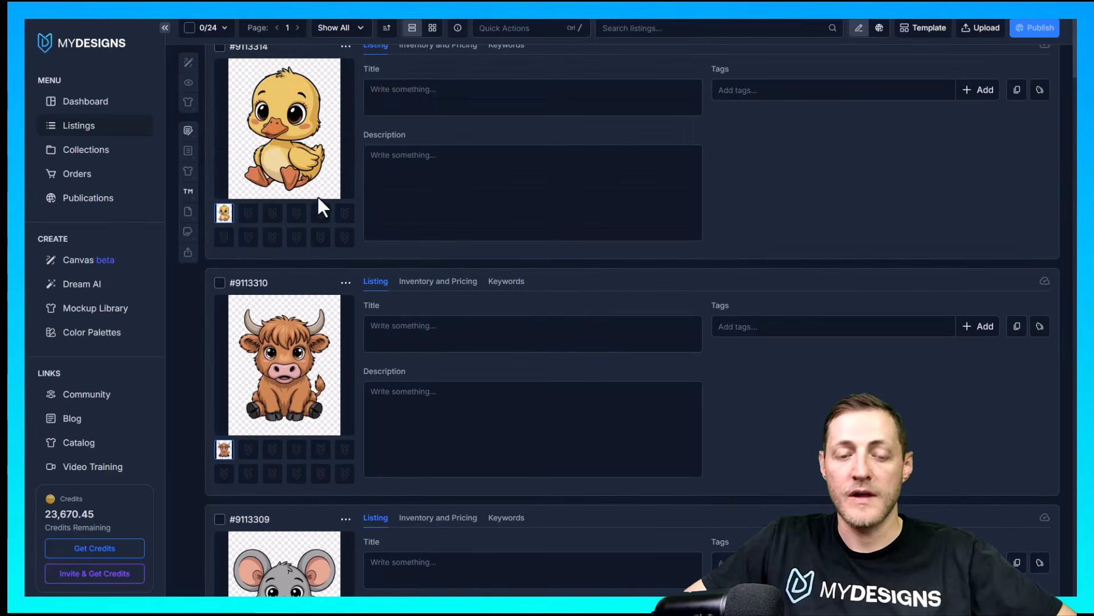
pyautogui.scroll(1, 381, 253)
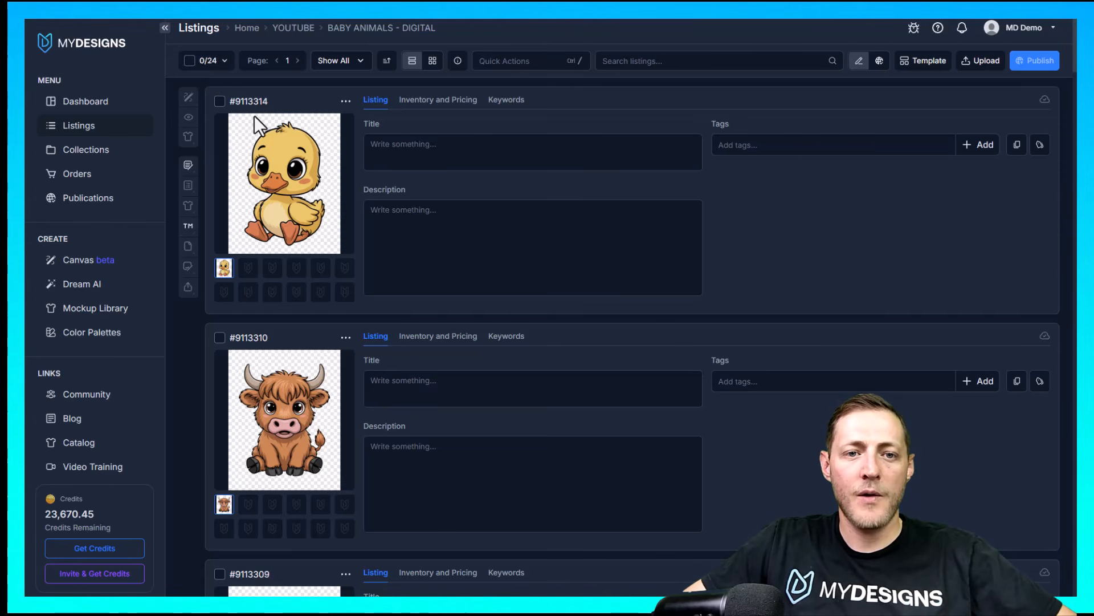
# Select all 24 listings in the collection and open them in Canvas for bulk editing
pyautogui.click(190, 60)
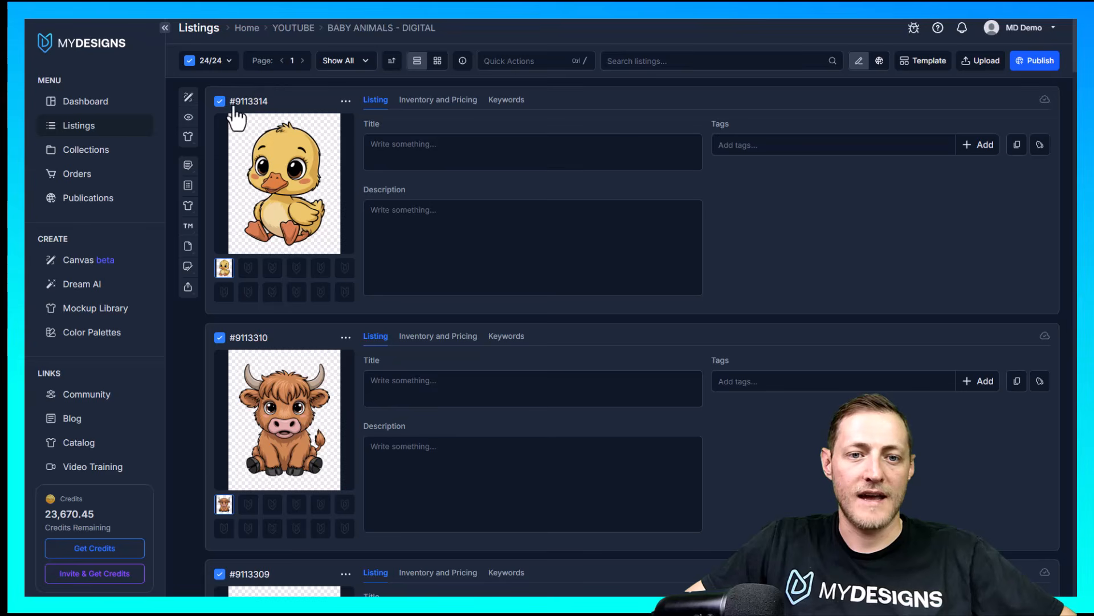
pyautogui.click(190, 60)
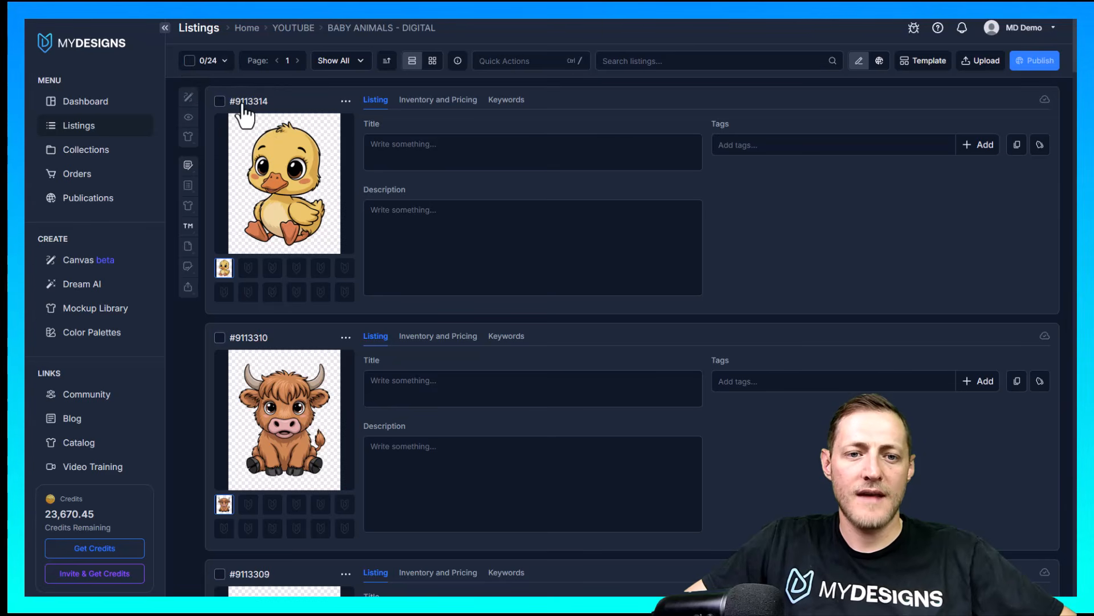
pyautogui.click(190, 60)
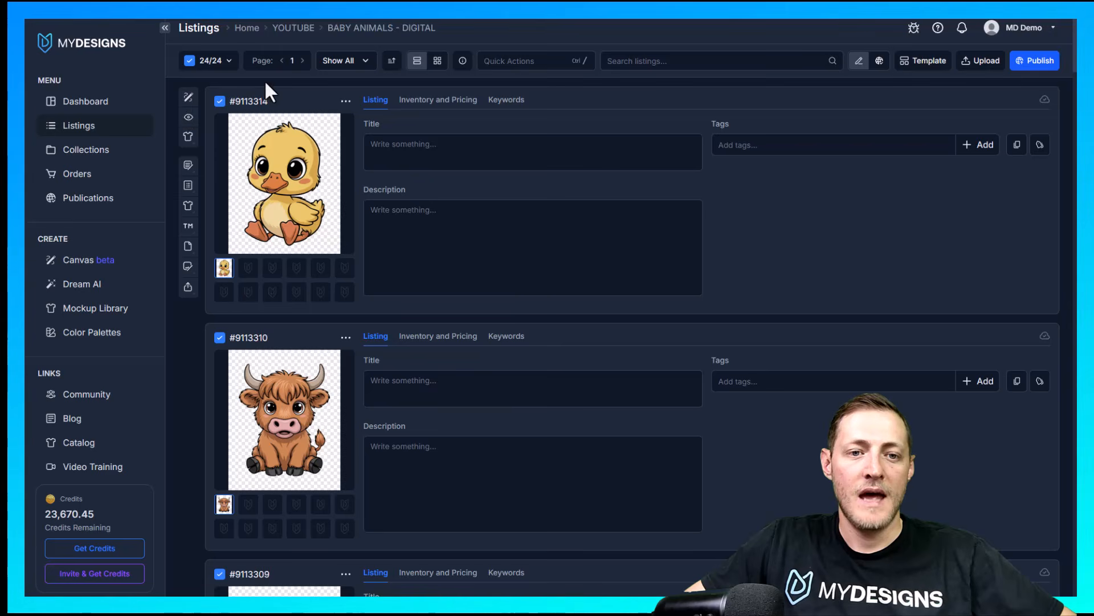
pyautogui.click(187, 98)
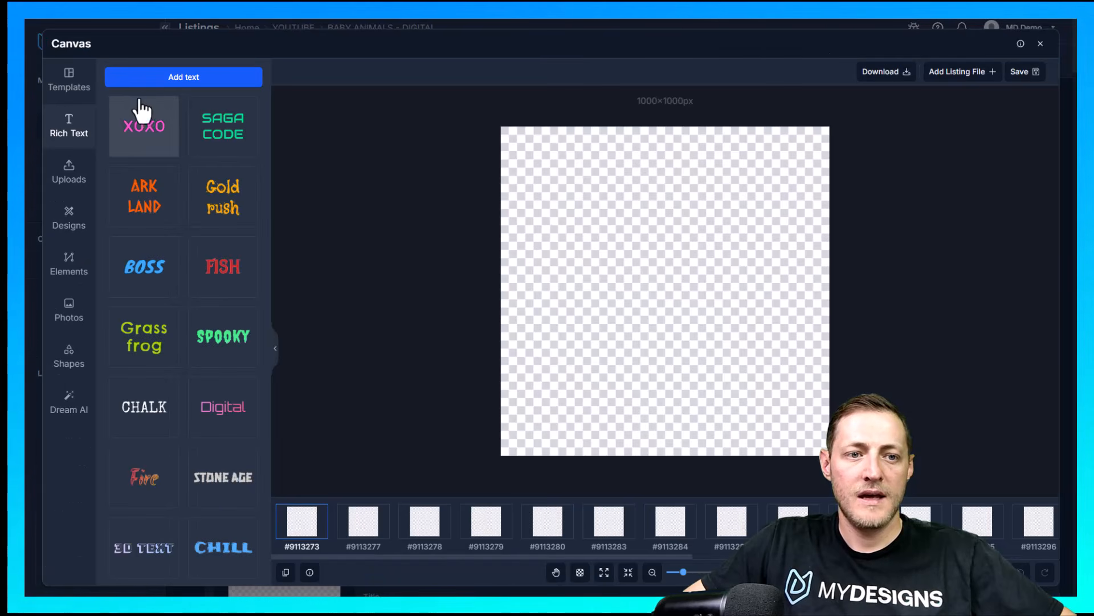
# Resize the canvases to a custom size of 4500 by 5400 pixels
pyautogui.click(59, 79)
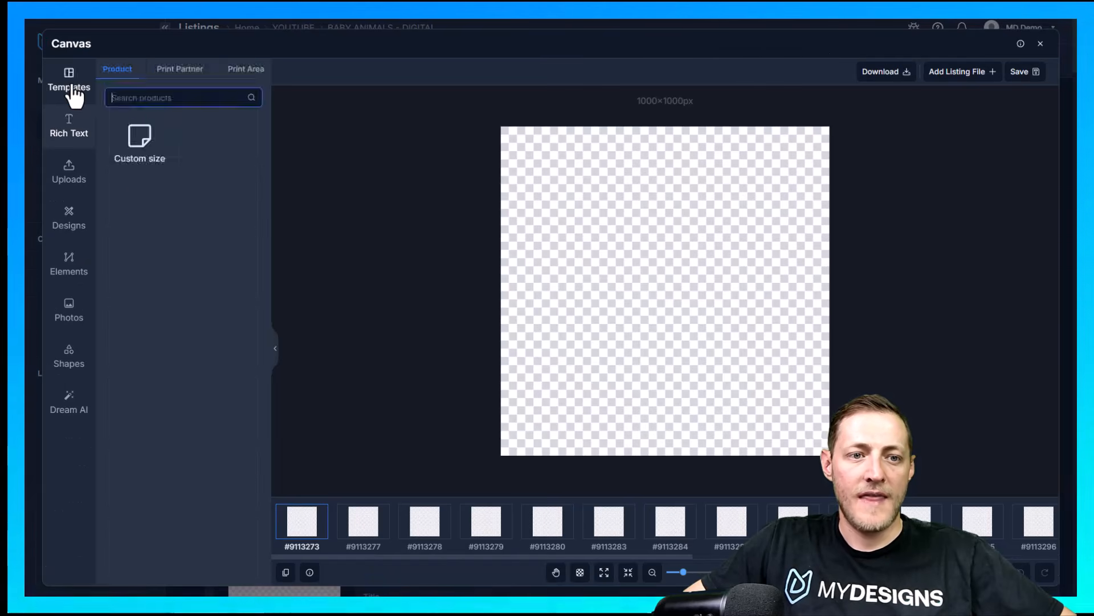
pyautogui.click(142, 146)
pyautogui.write('4500')
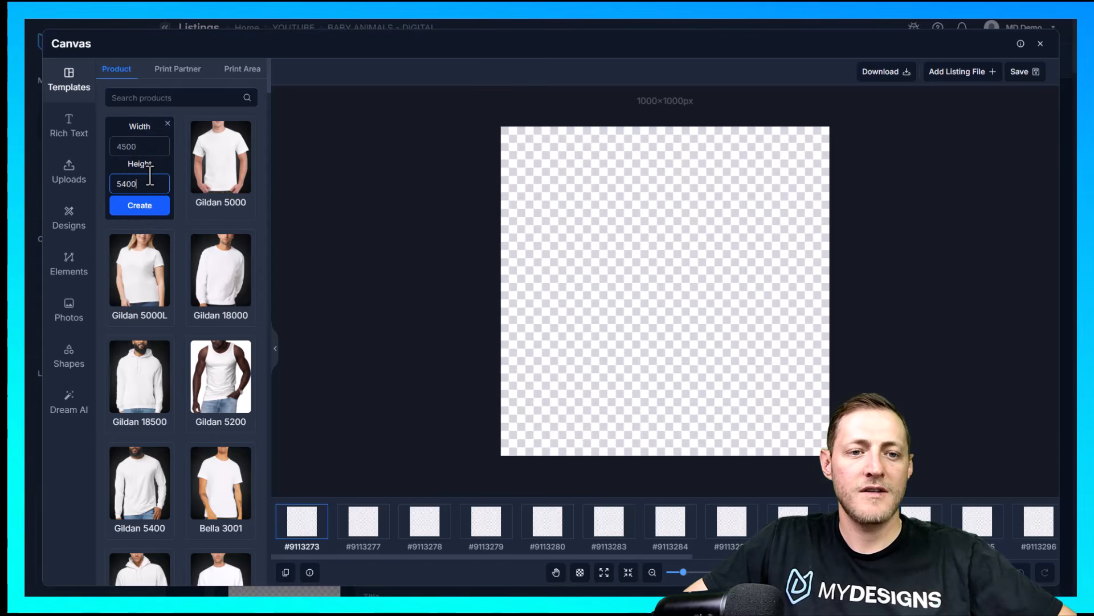
pyautogui.click(137, 212)
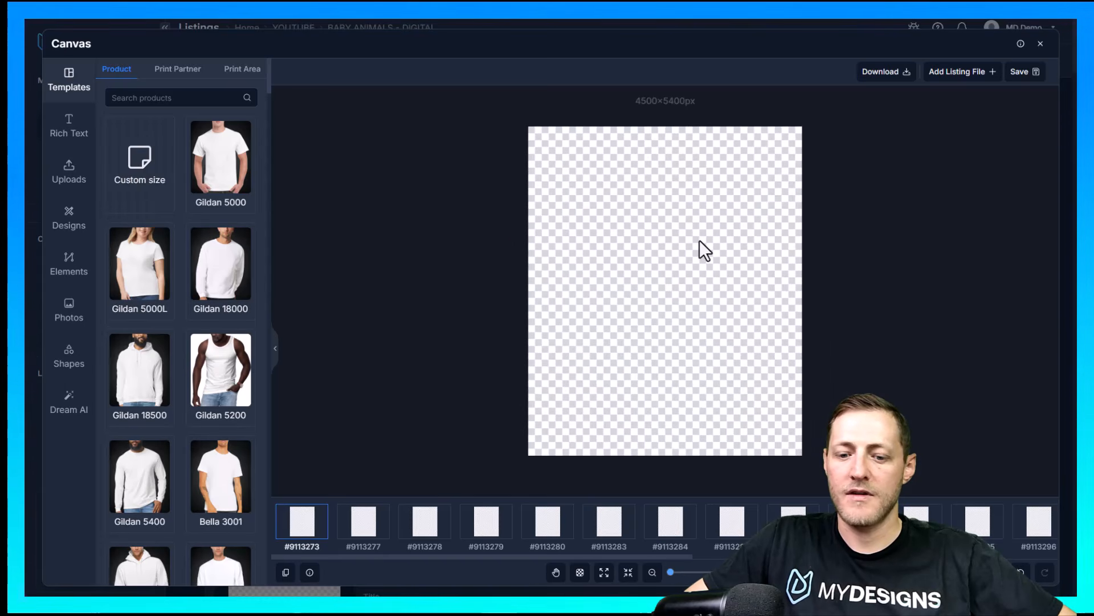
# Add each listing's main file to all of the canvases
pyautogui.click(959, 84)
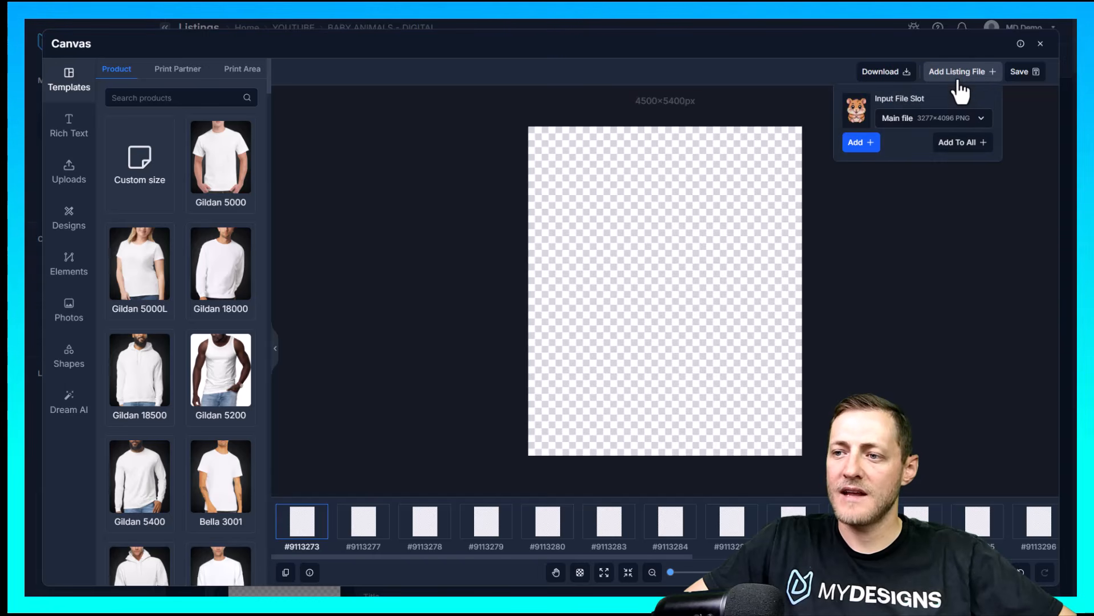
pyautogui.click(907, 118)
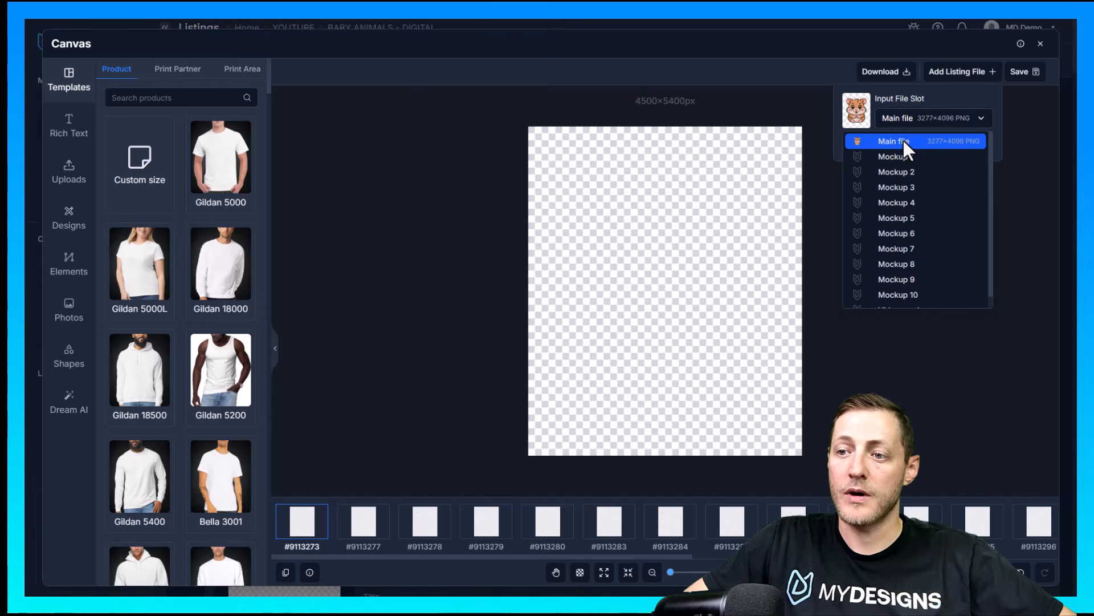
pyautogui.click(904, 142)
pyautogui.click(962, 153)
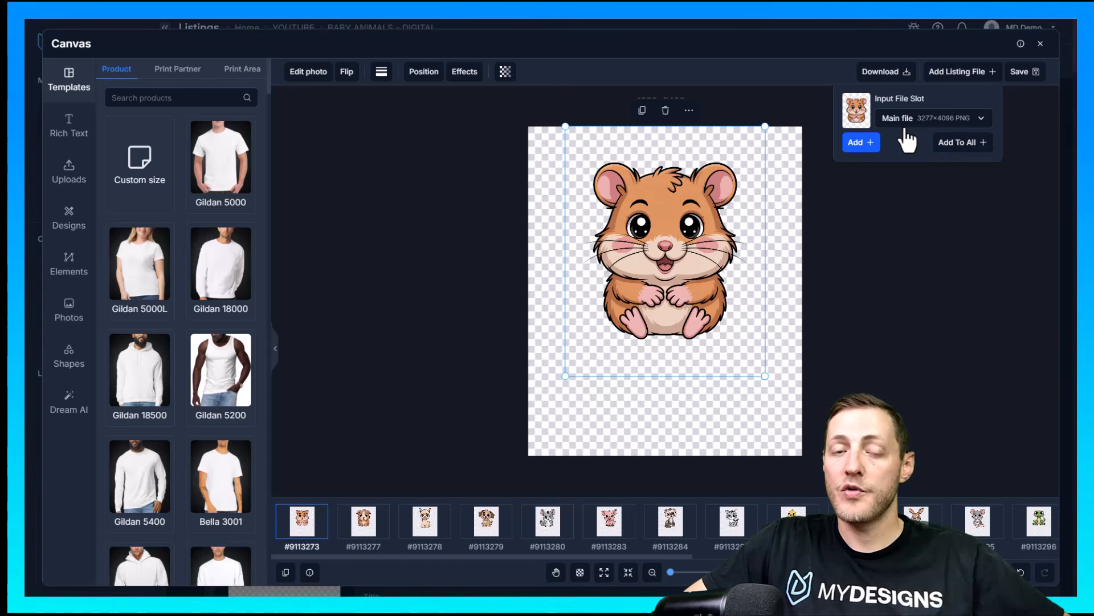
pyautogui.click(857, 311)
# Enlarge the hamster design to the full canvas height, centre it horizontally and shift it slightly upward
pyautogui.click(707, 285)
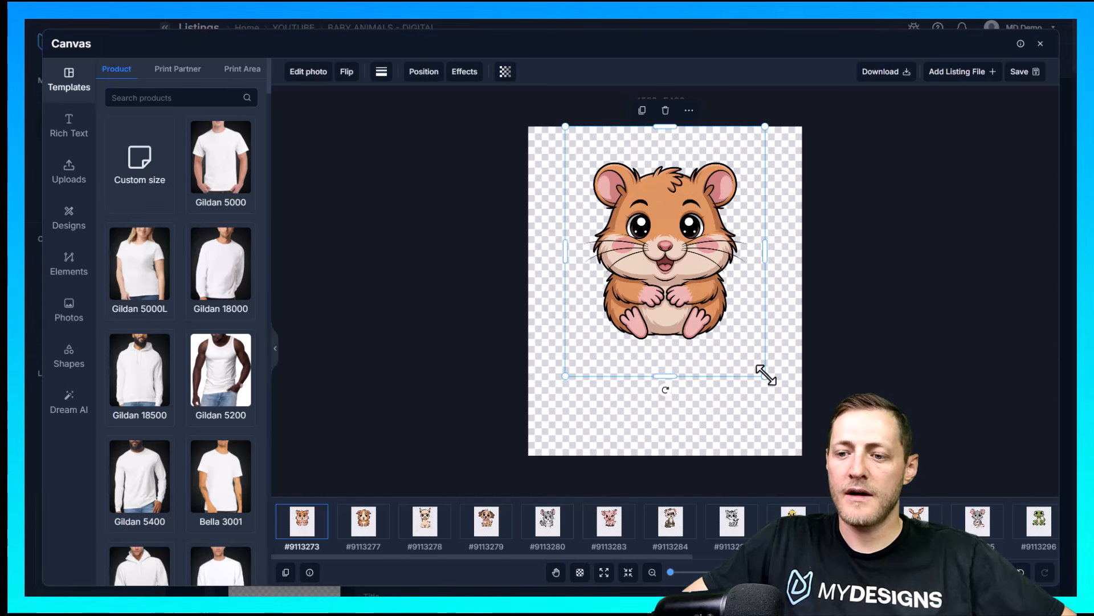
pyautogui.moveTo(765, 377); pyautogui.dragTo(819, 454)
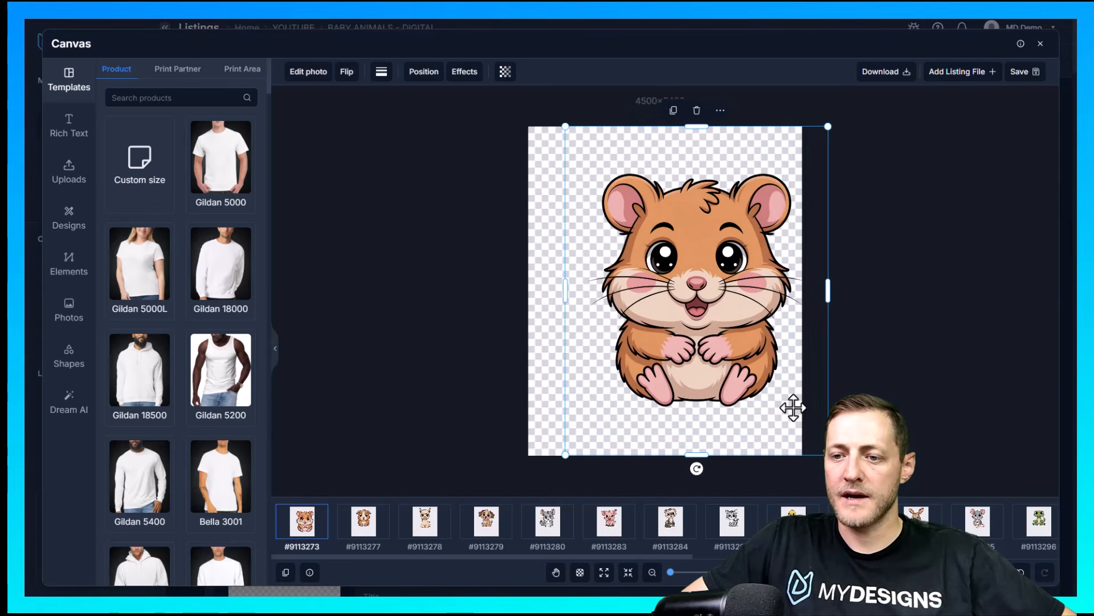
pyautogui.moveTo(712, 336); pyautogui.dragTo(698, 322)
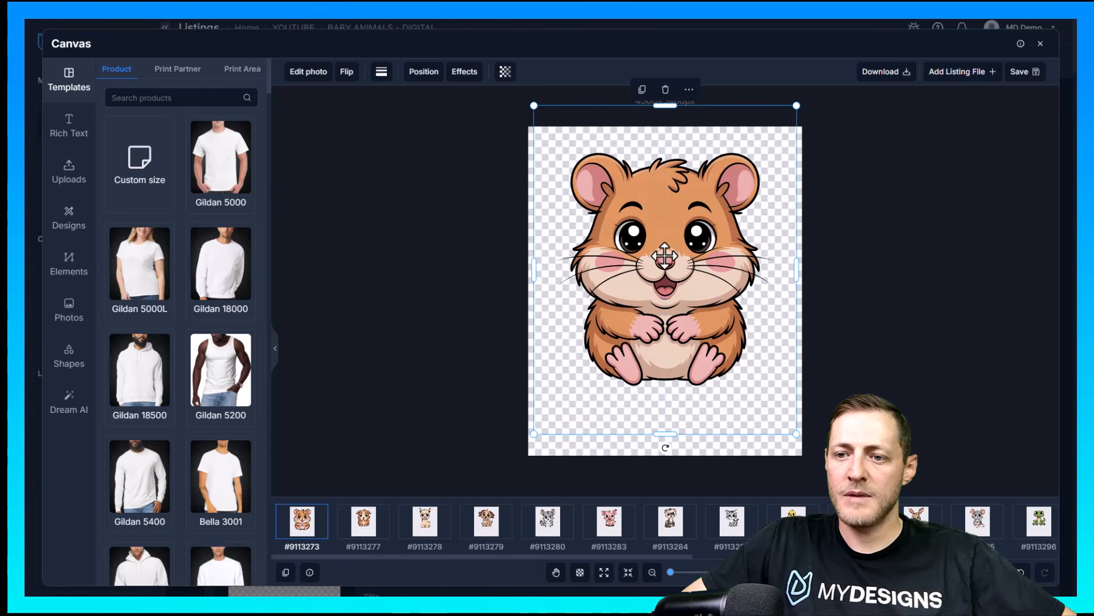
pyautogui.rightClick(658, 234)
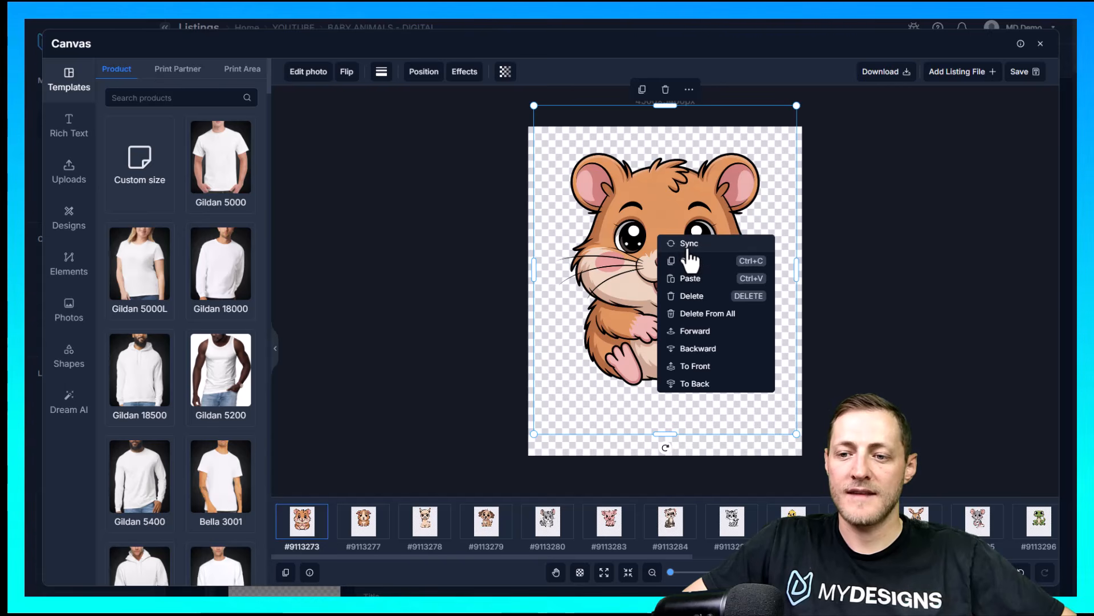
pyautogui.click(994, 243)
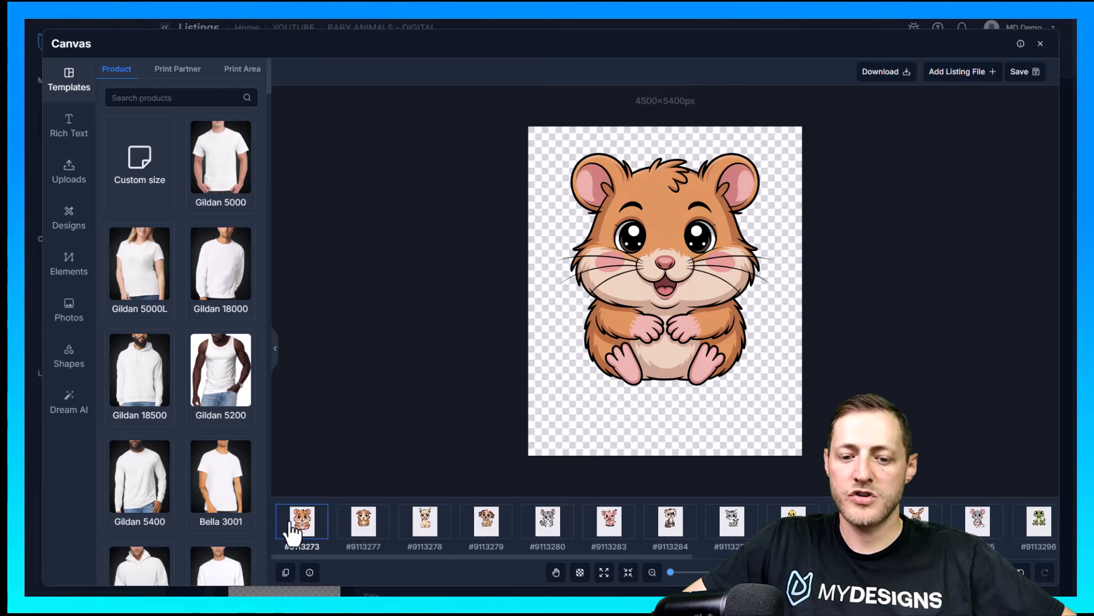
# Compare the size and placement of the other animal designs, from the guinea pig through to the mouse, on their canvases
pyautogui.click(378, 521)
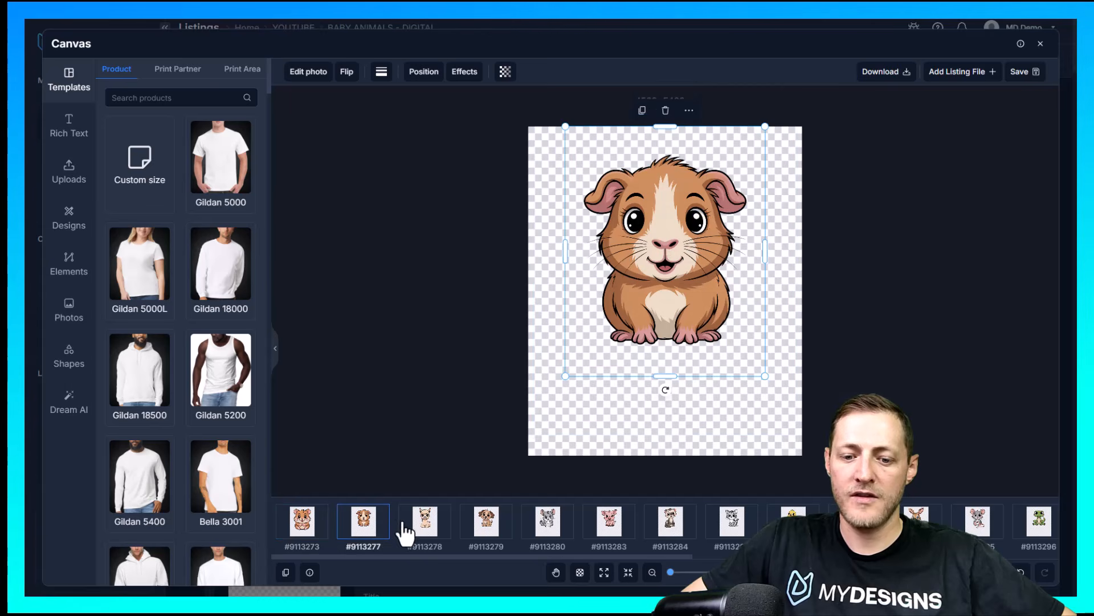
pyautogui.click(440, 532)
pyautogui.click(487, 521)
pyautogui.click(550, 522)
pyautogui.click(627, 530)
pyautogui.click(678, 533)
pyautogui.click(740, 530)
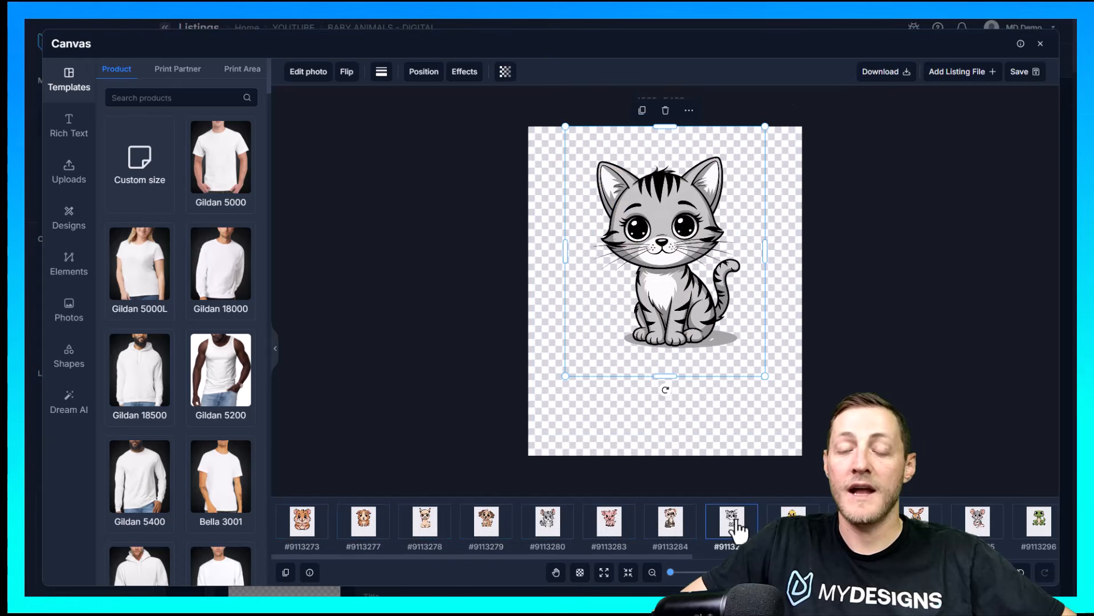
pyautogui.click(794, 527)
pyautogui.click(855, 527)
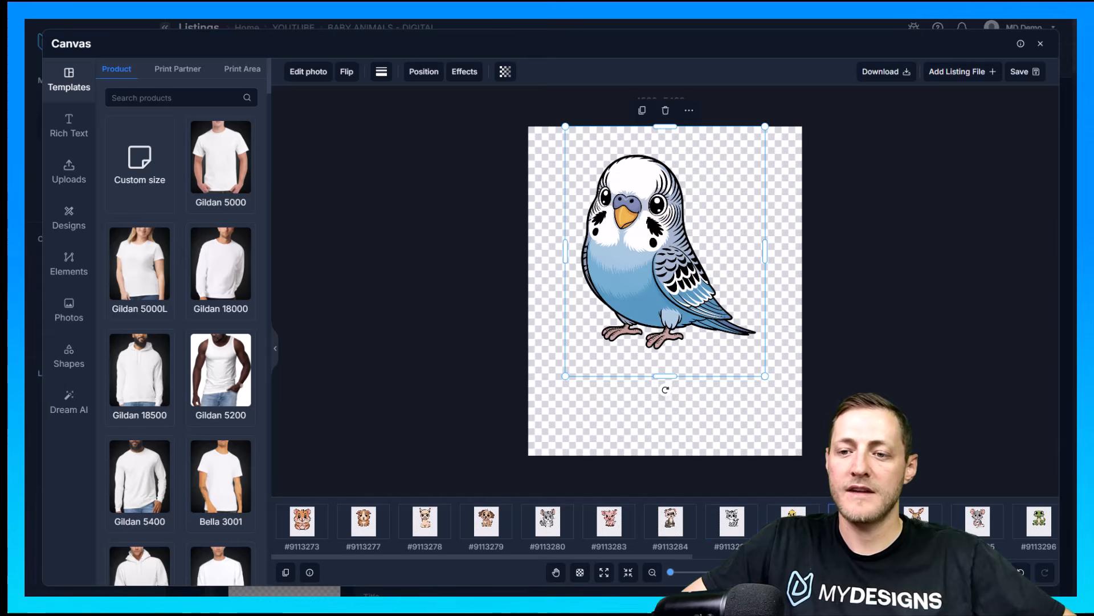
pyautogui.click(916, 527)
pyautogui.click(978, 533)
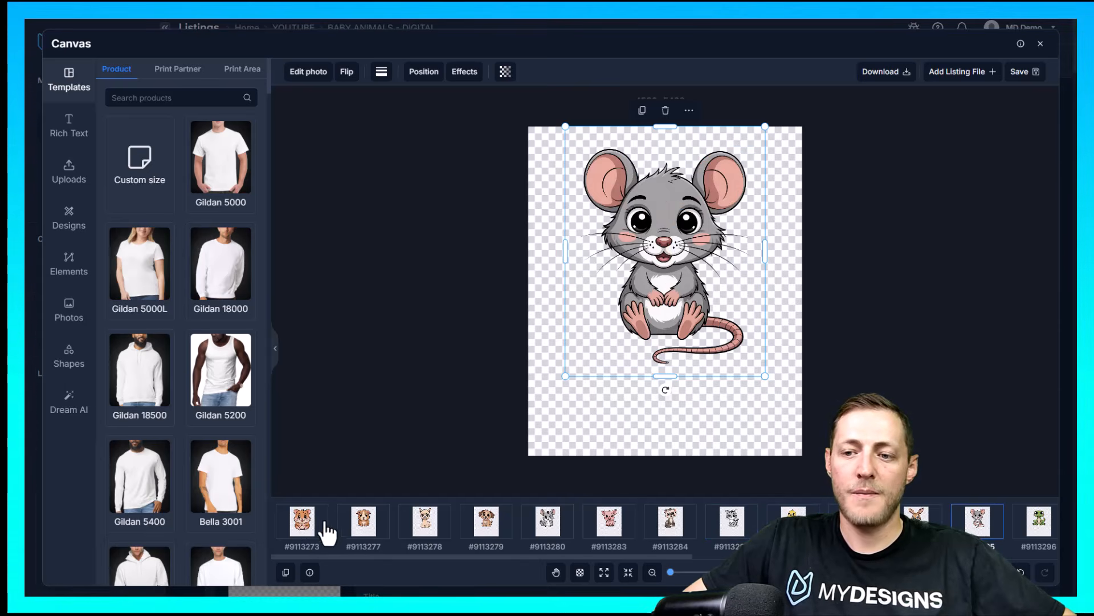
# Sync the hamster design's size and position to all the other canvases
pyautogui.click(316, 524)
pyautogui.rightClick(620, 265)
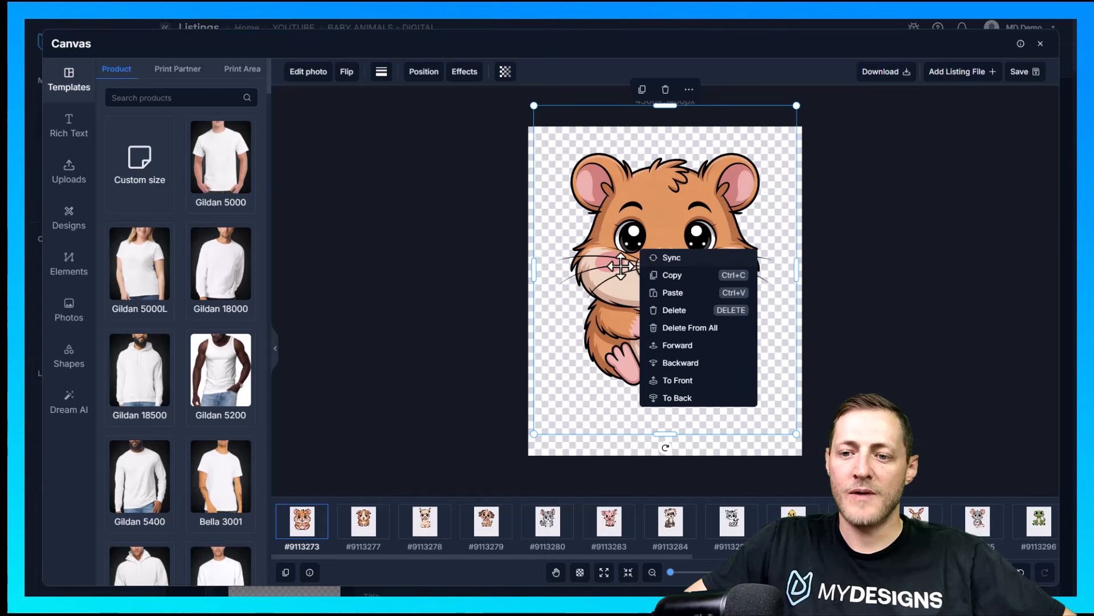
pyautogui.click(681, 276)
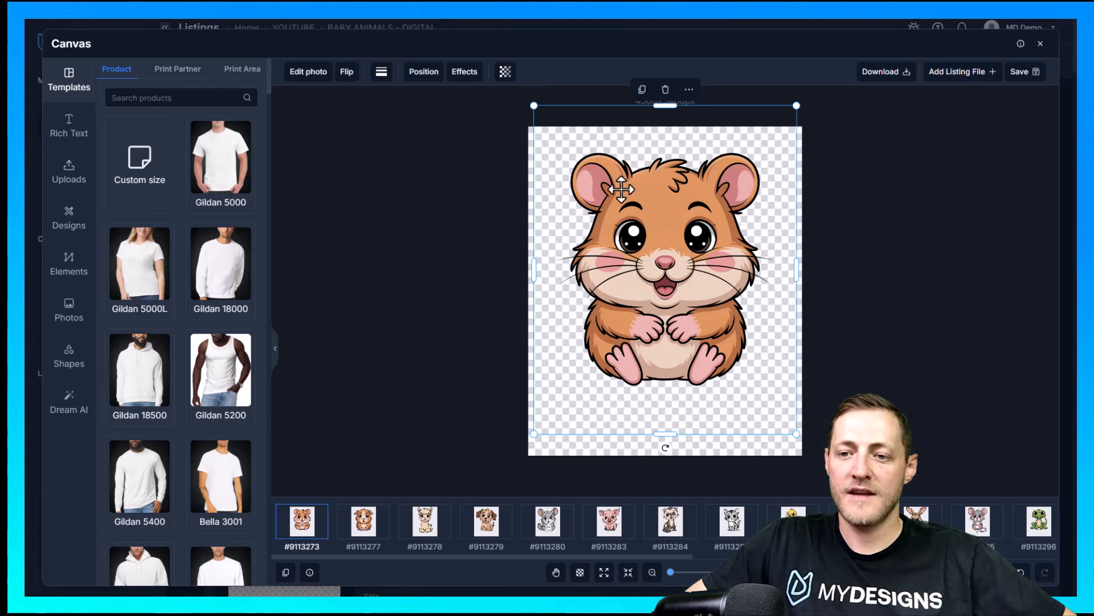
# Check the synced guinea pig, llama and puppy designs, and adjust the llama's and puppy's vertical placement on their canvases
pyautogui.click(365, 522)
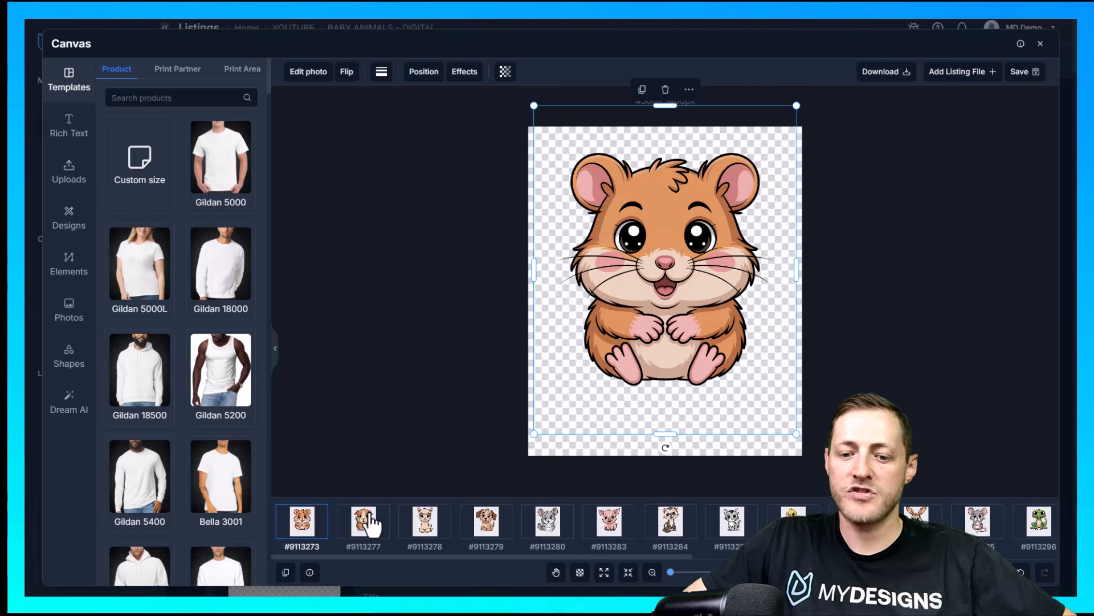
pyautogui.click(446, 537)
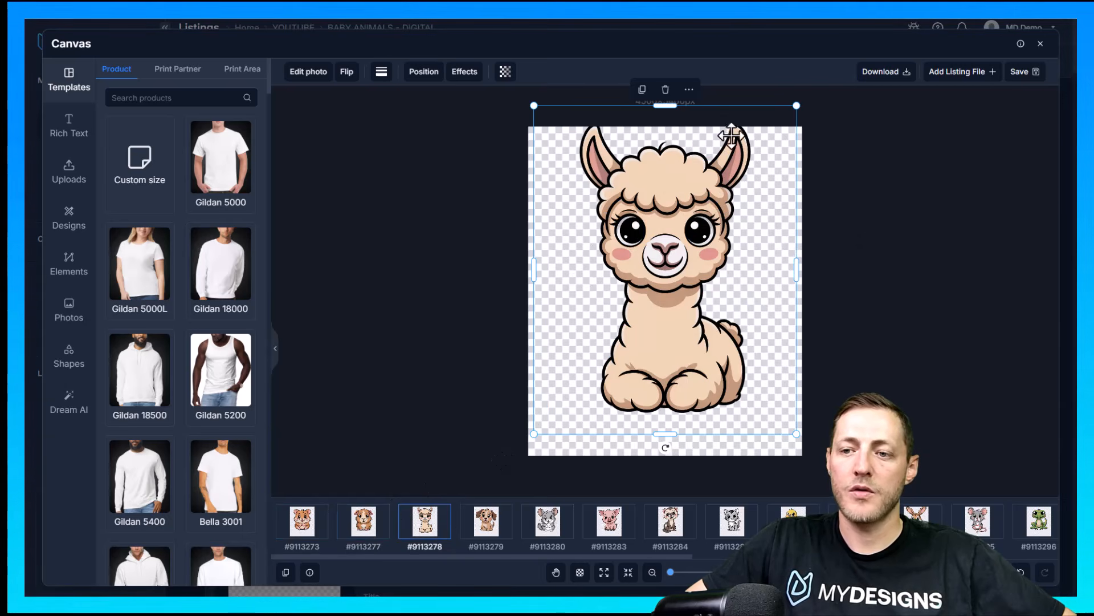
pyautogui.moveTo(659, 181); pyautogui.dragTo(664, 186)
pyautogui.click(480, 530)
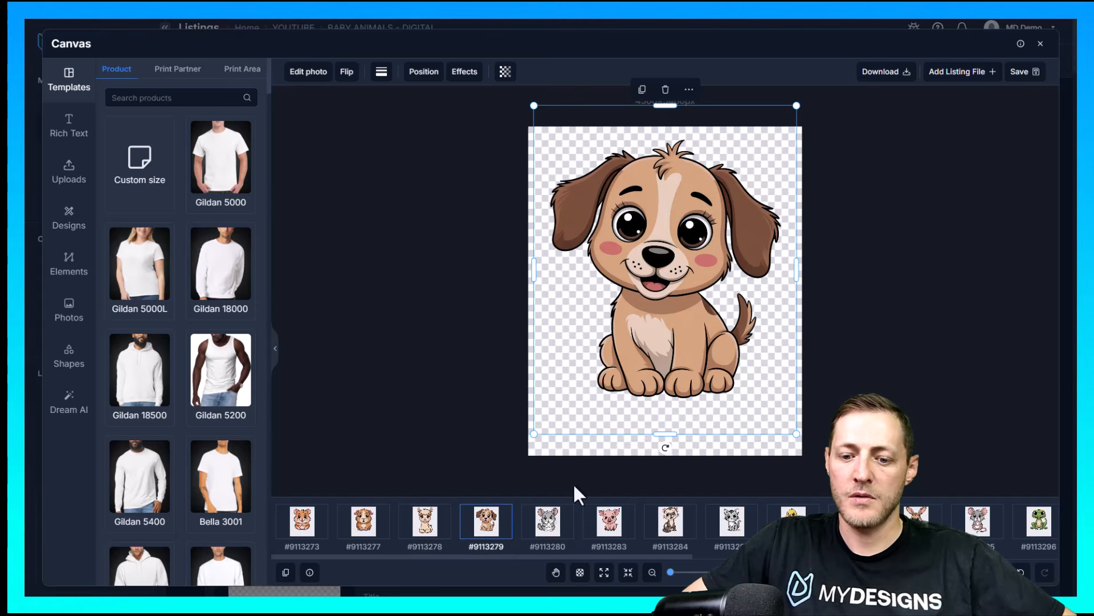
pyautogui.moveTo(670, 213)
pyautogui.mouseDown()
pyautogui.moveTo(666, 188)
pyautogui.moveTo(666, 206)
pyautogui.mouseUp()
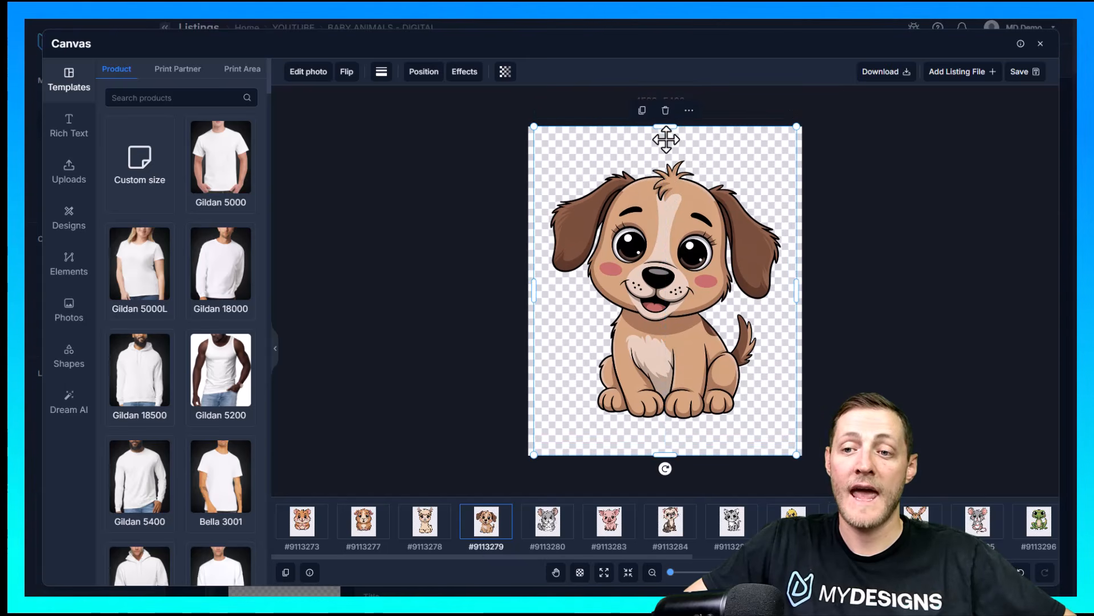
# Move the puppy design up on its canvas, check the chinchilla and pig, and nudge the ferret design slightly down
pyautogui.moveTo(689, 252); pyautogui.dragTo(689, 227)
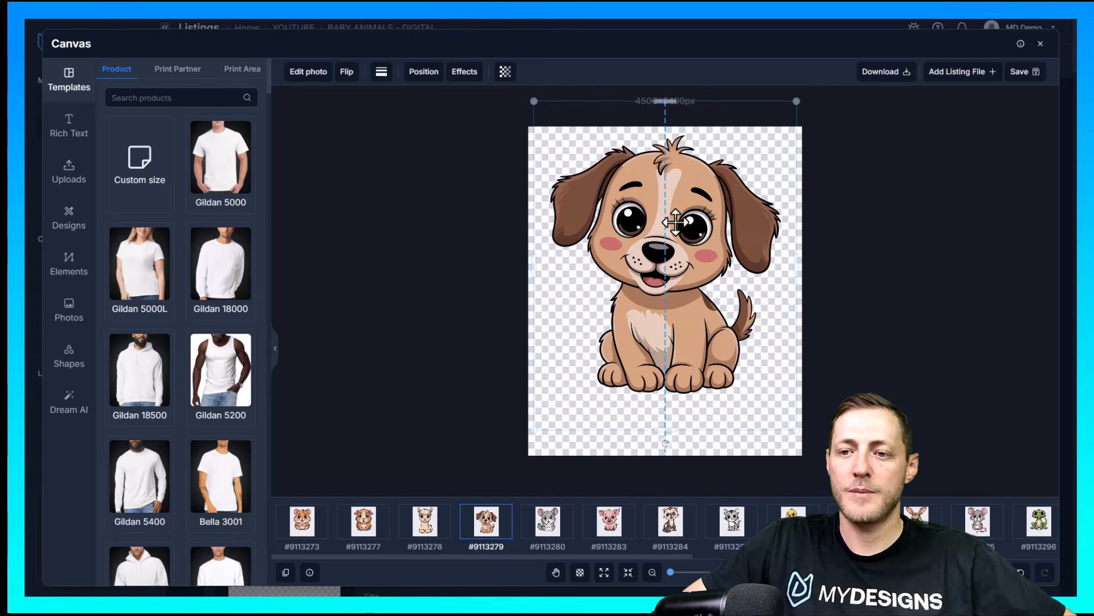
pyautogui.click(548, 524)
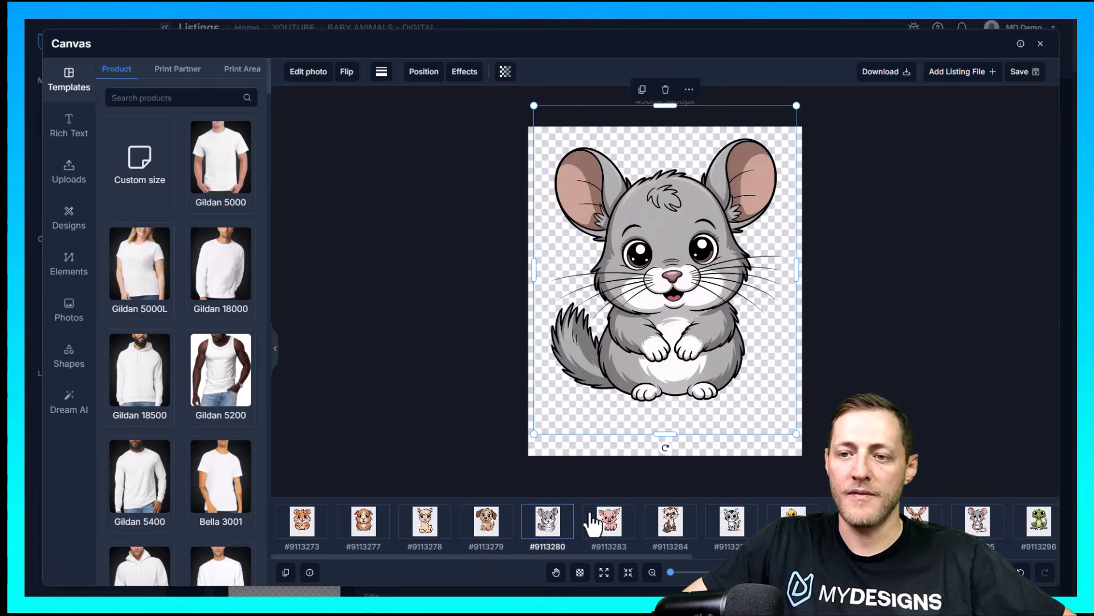
pyautogui.click(614, 510)
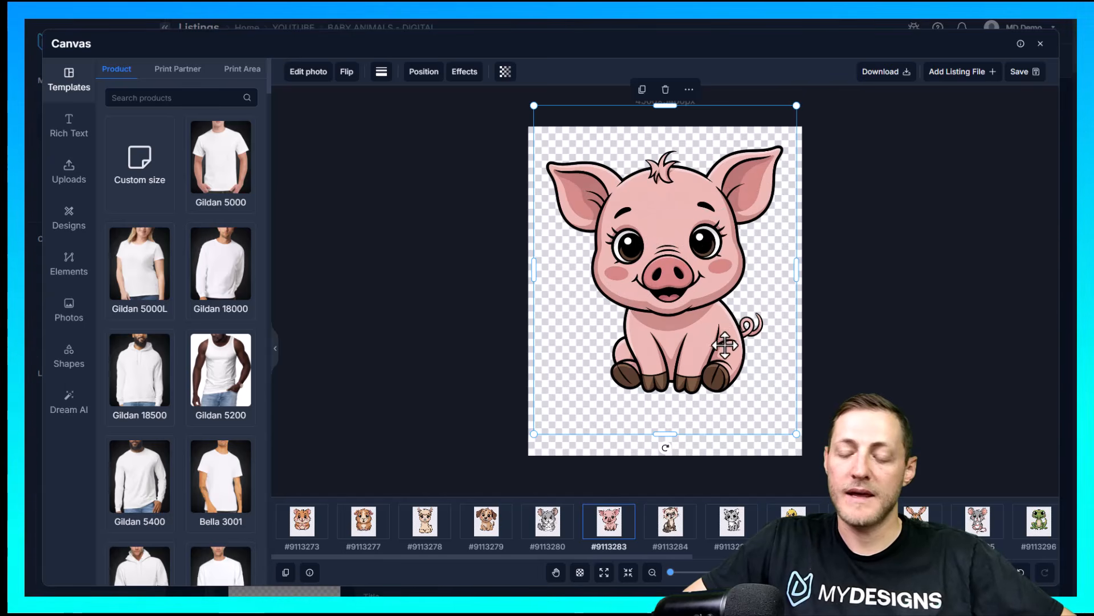
pyautogui.click(688, 523)
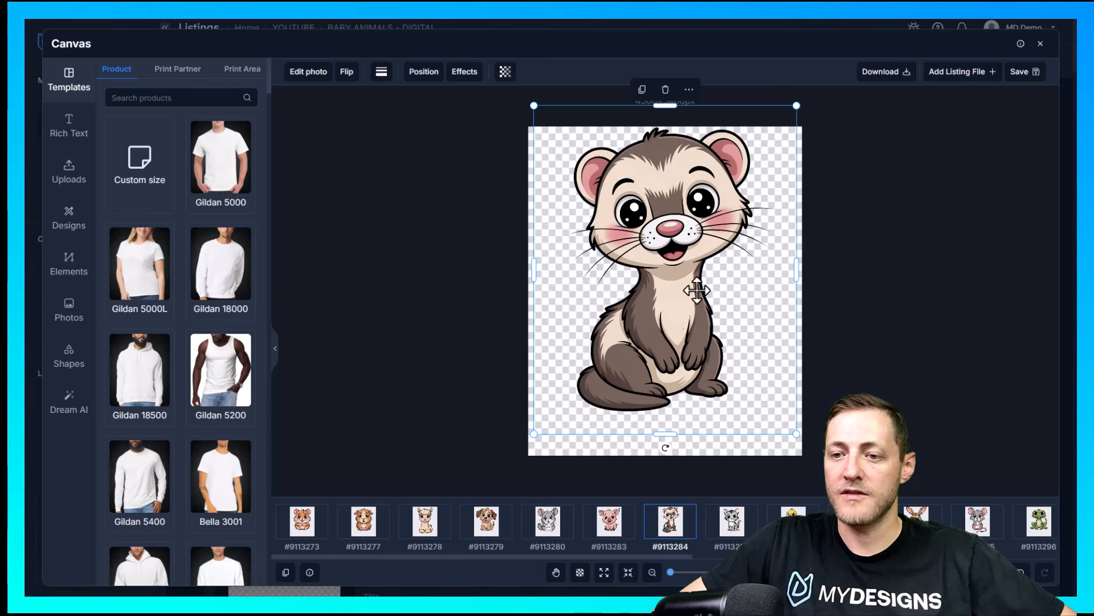
pyautogui.moveTo(699, 201); pyautogui.dragTo(699, 208)
# Check the placement of the designs following the ferret, through to the rabbit, and nudge the rabbit slightly down on its canvas
pyautogui.click(732, 533)
pyautogui.click(793, 530)
pyautogui.click(855, 530)
pyautogui.moveTo(679, 560); pyautogui.dragTo(697, 554)
pyautogui.click(707, 555)
pyautogui.click(539, 528)
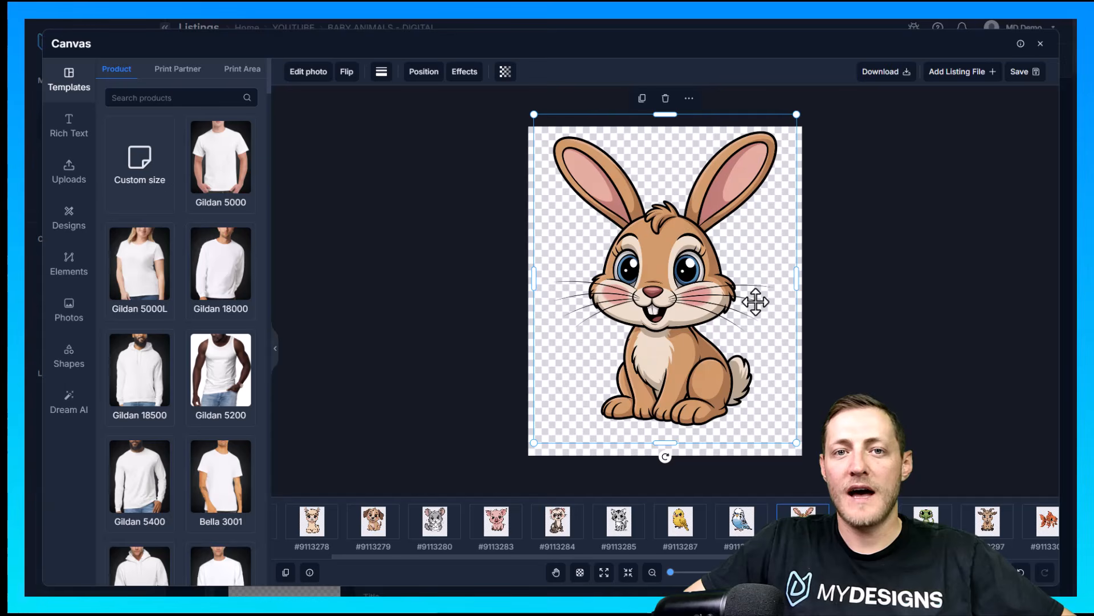
# Save all canvases as PNG to the Main file output slot, overwriting all existing files
pyautogui.click(1020, 72)
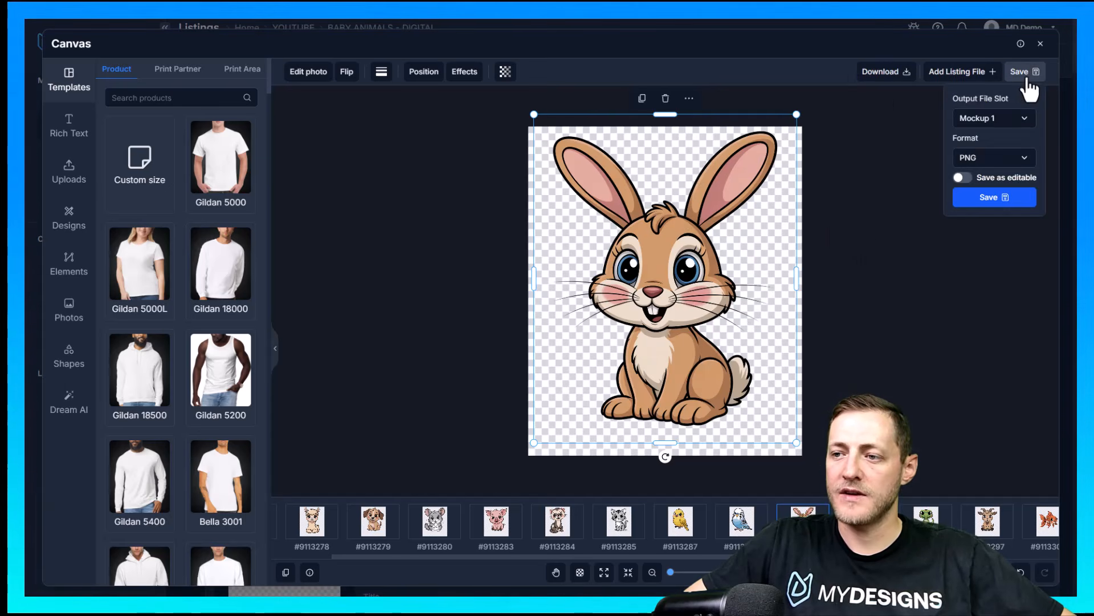
pyautogui.click(997, 121)
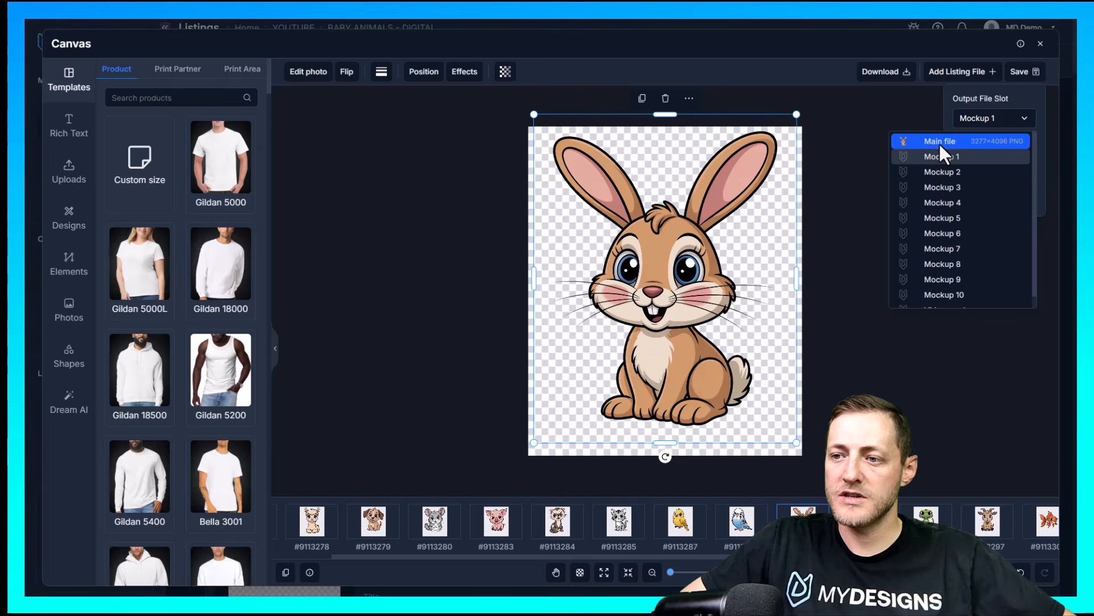
pyautogui.click(939, 142)
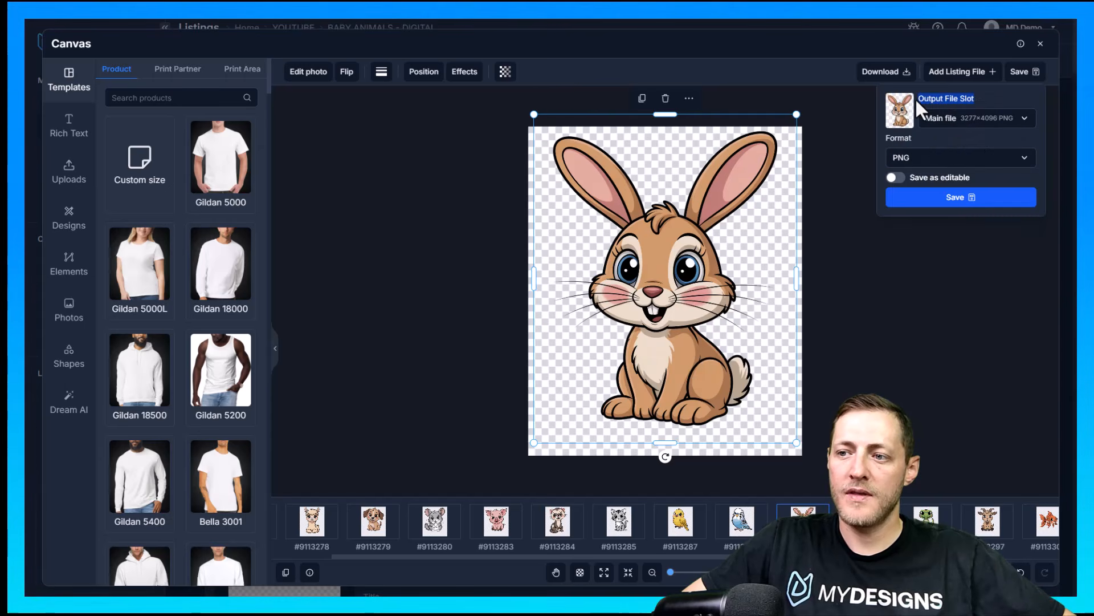
pyautogui.click(946, 146)
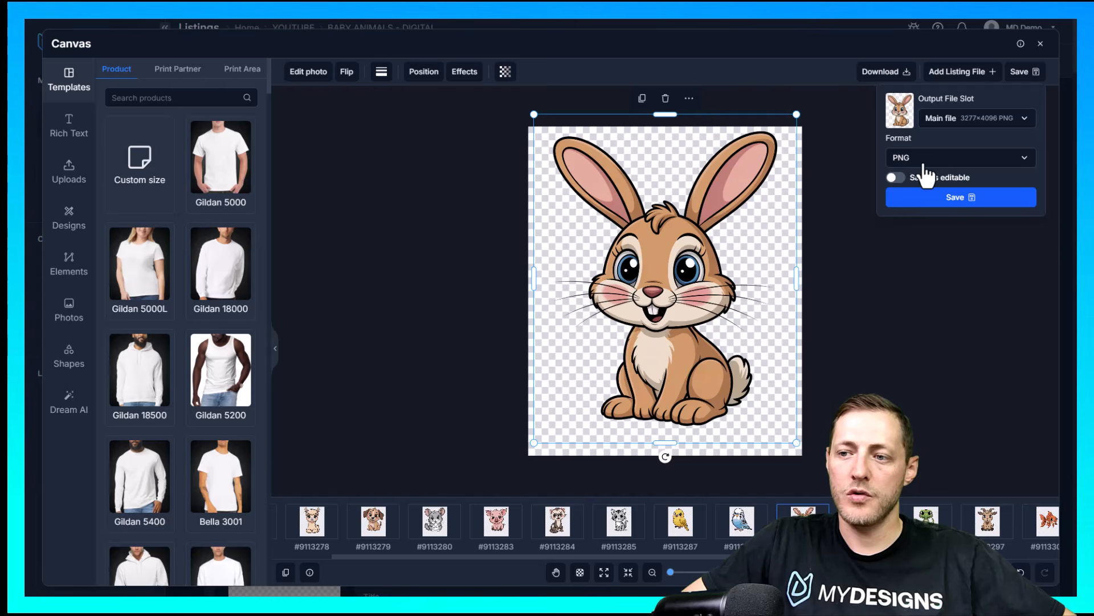
pyautogui.click(940, 199)
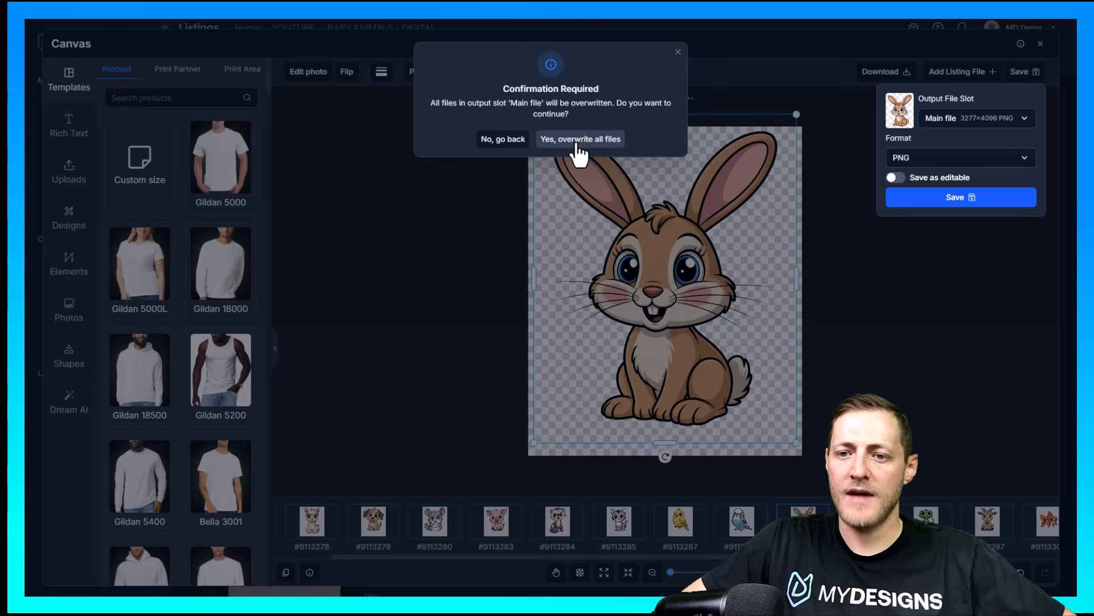
pyautogui.click(578, 139)
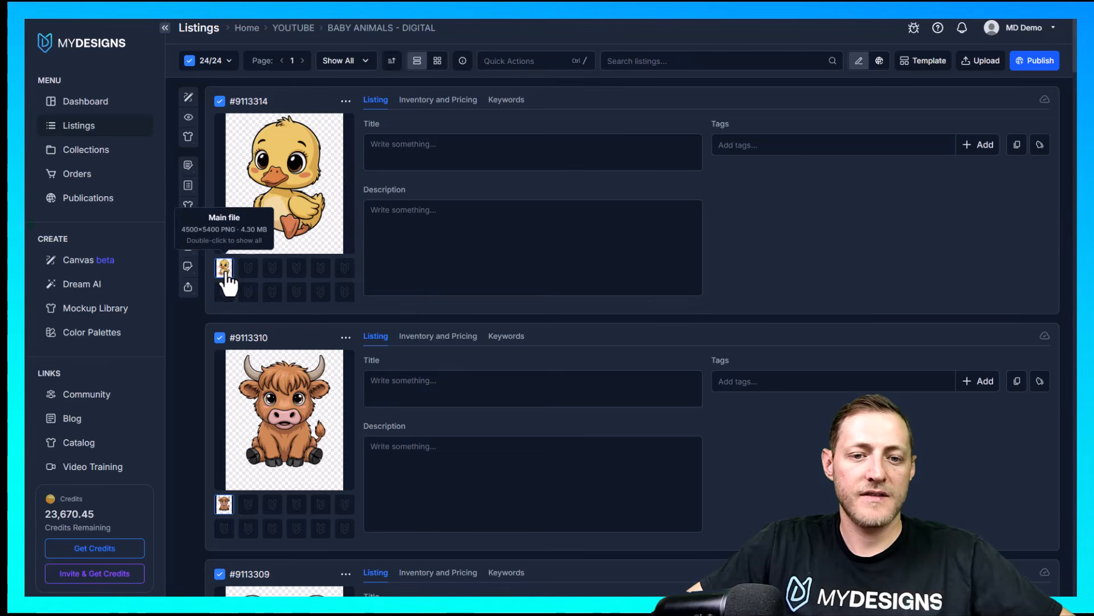
# Check the saved main files of the duck, highland cow, mouse and chicken listings in the collection
pyautogui.scroll(-1, 238, 433)
pyautogui.scroll(-4, 225, 479)
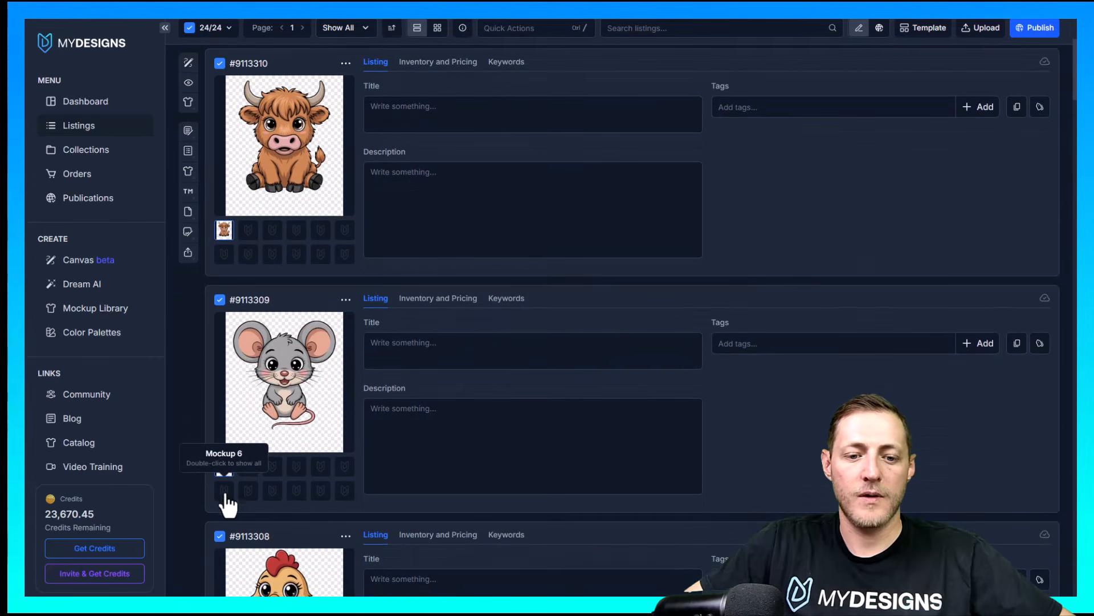
pyautogui.scroll(-5, 365, 376)
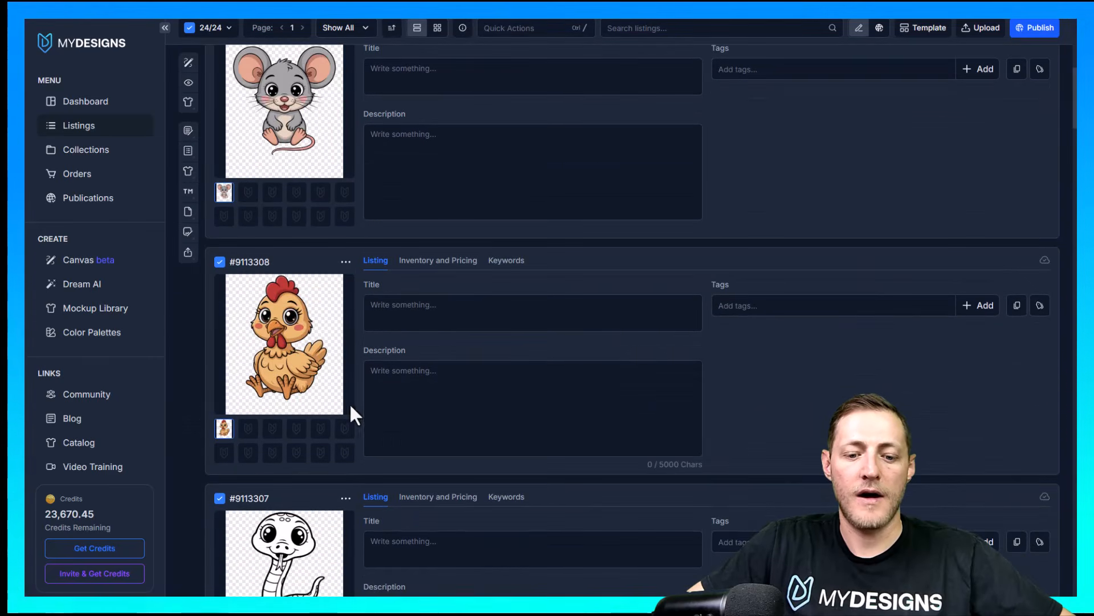
pyautogui.scroll(4, 342, 297)
pyautogui.scroll(5, 336, 201)
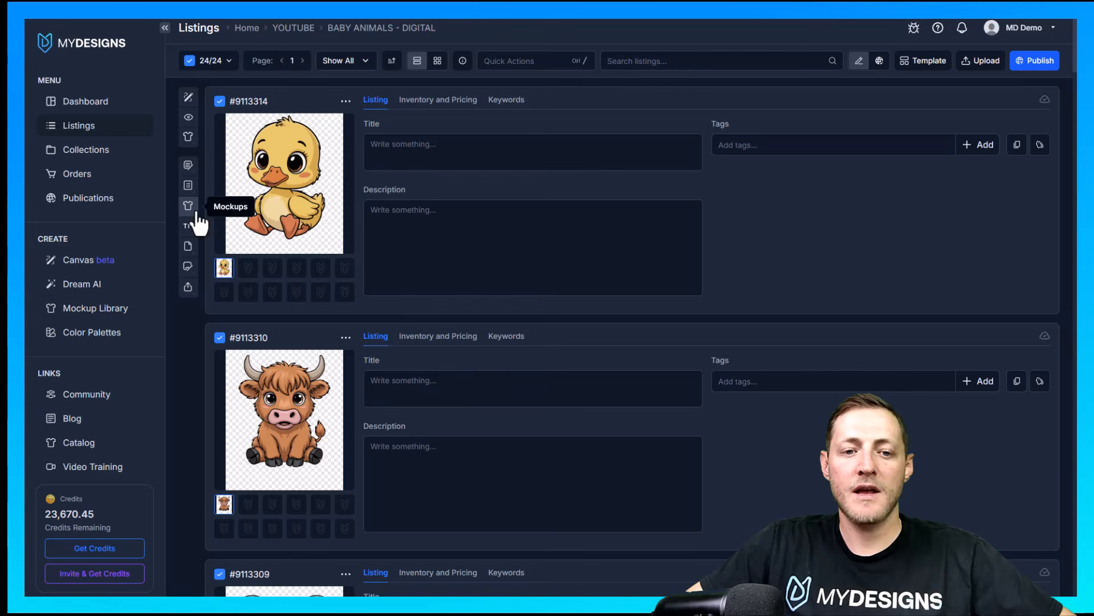
# Start generating mockups for all 24 selected listings, loading the public profile "Digital PNG Mockups (Digital, Shirt, Stickers, Tote Bag)"
pyautogui.click(193, 61)
pyautogui.click(192, 61)
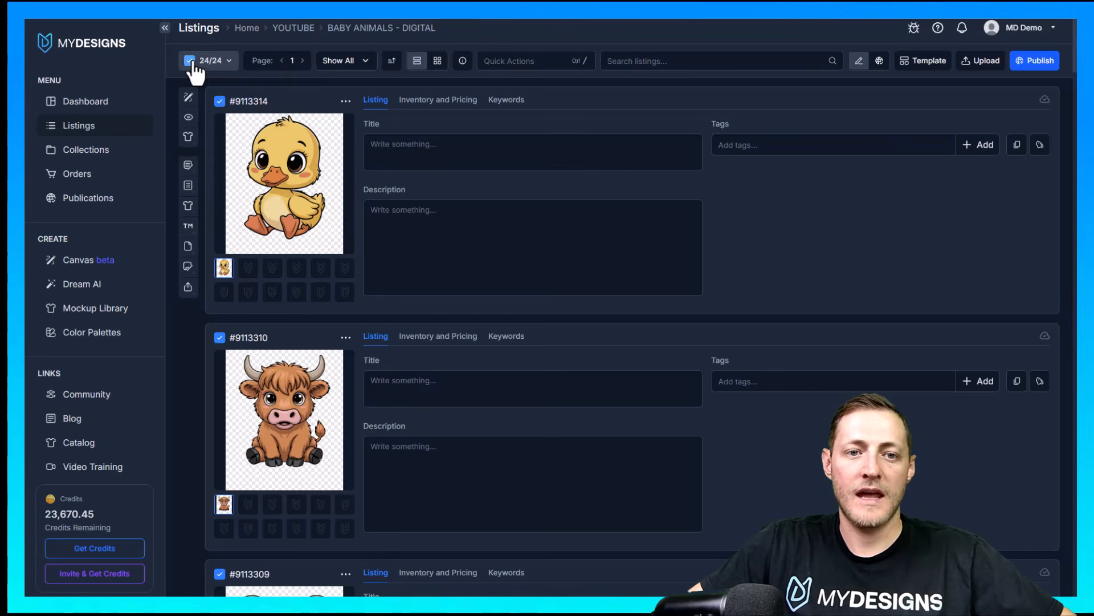
pyautogui.click(189, 208)
pyautogui.click(251, 229)
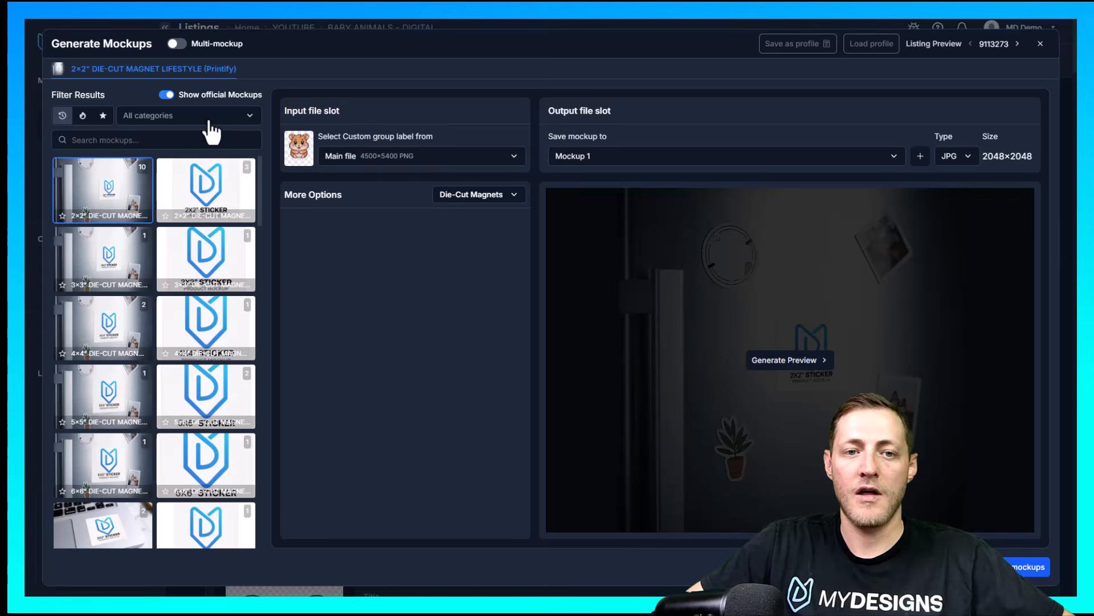
pyautogui.click(868, 50)
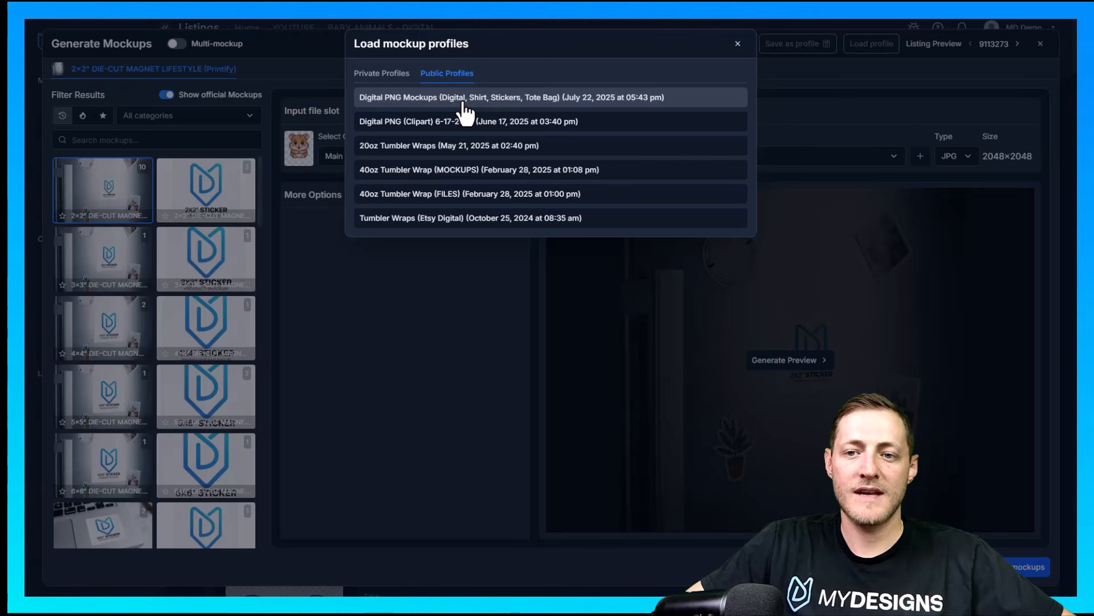
pyautogui.click(420, 103)
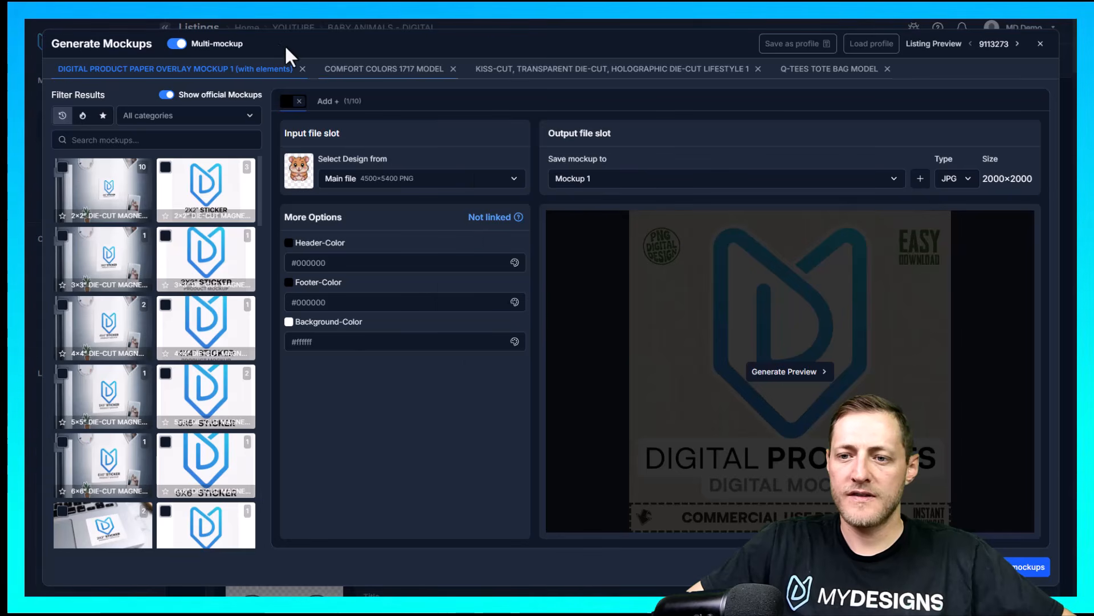
# Review the profile's Comfort Colors shirt, sticker, tote bag and digital paper overlay mockups
pyautogui.click(424, 69)
pyautogui.click(550, 69)
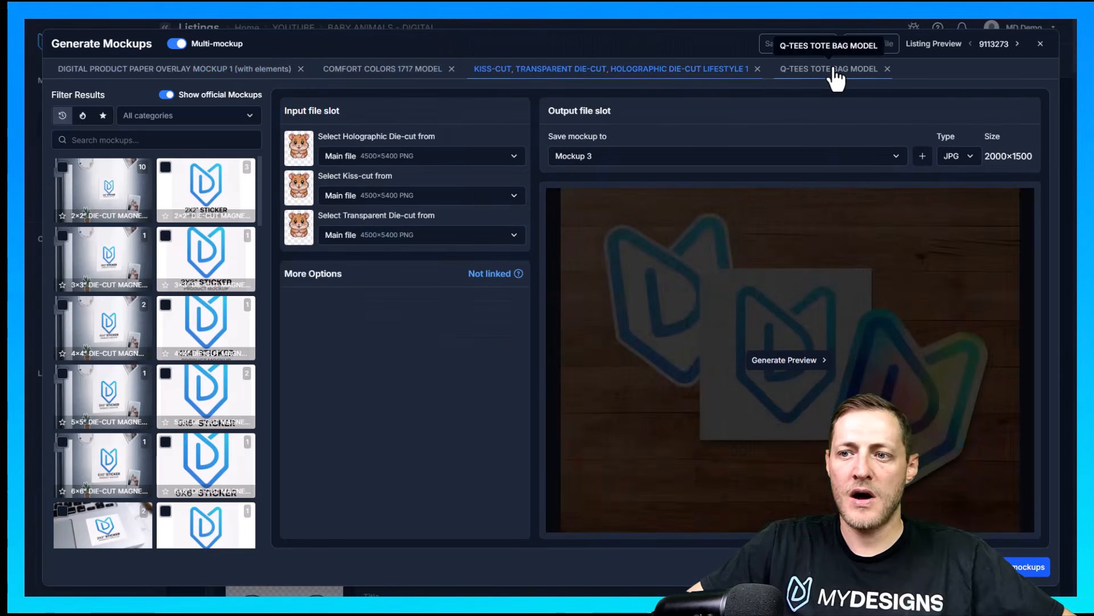
pyautogui.click(835, 73)
pyautogui.click(644, 68)
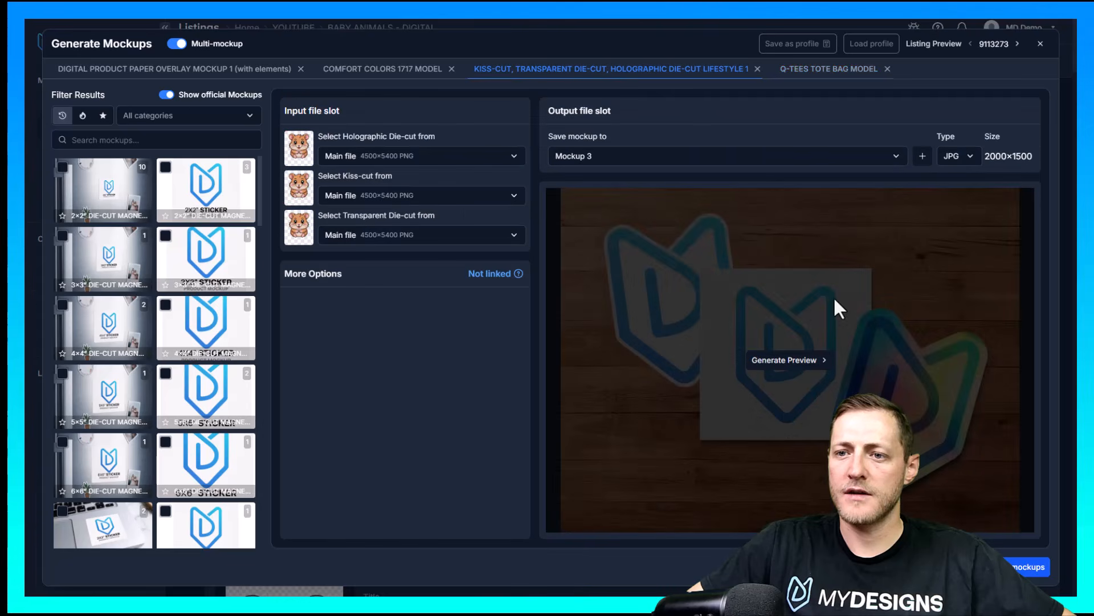
pyautogui.click(391, 70)
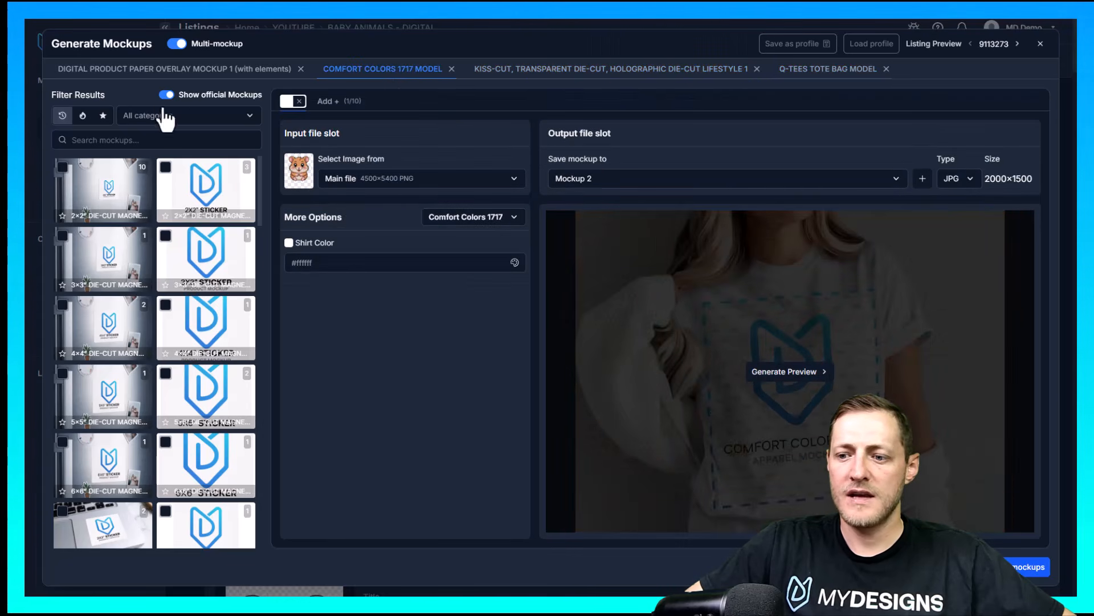
pyautogui.click(171, 69)
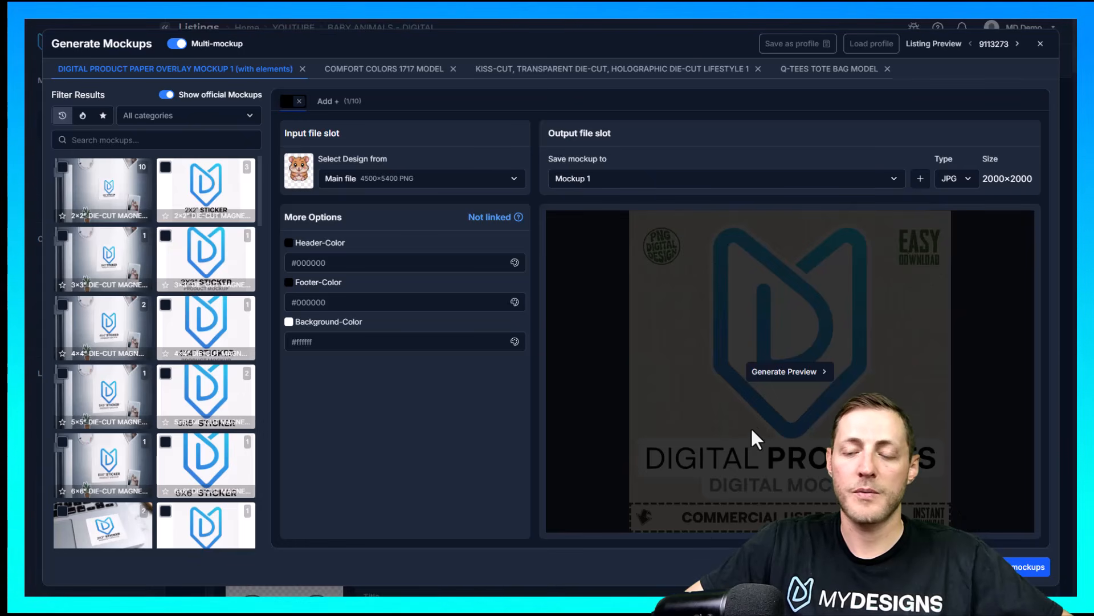
# Filter the official mockups to the Digital category
pyautogui.click(176, 117)
pyautogui.click(155, 166)
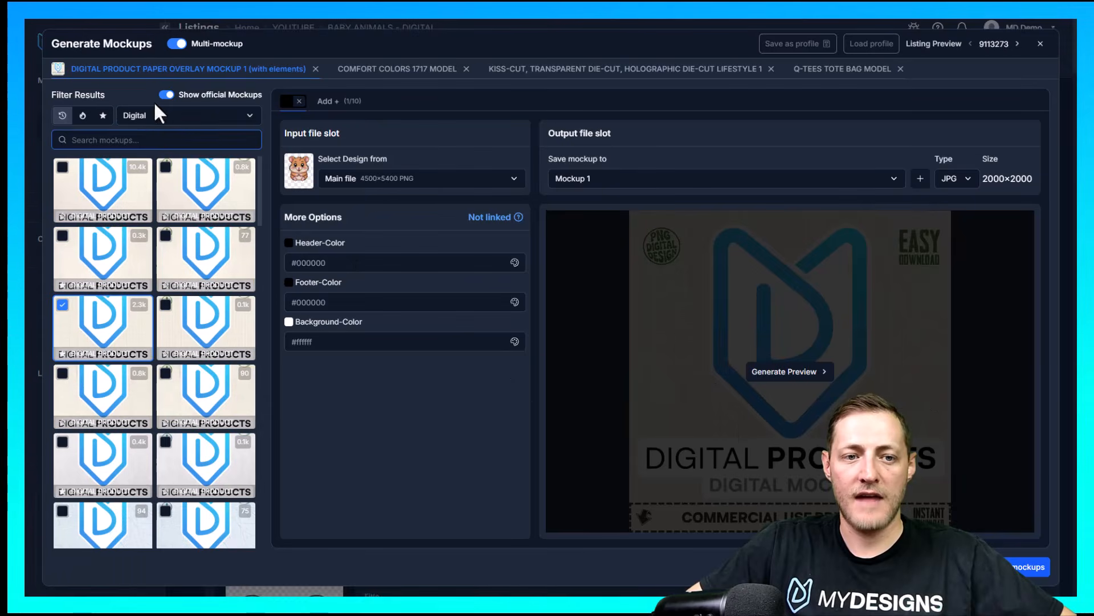
pyautogui.click(155, 116)
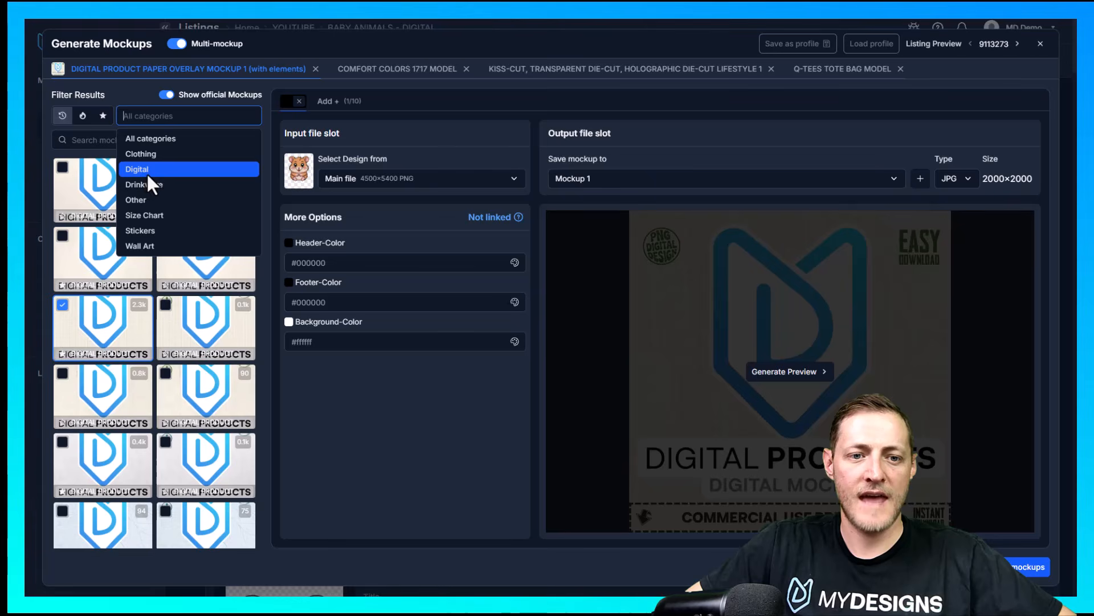
pyautogui.click(150, 171)
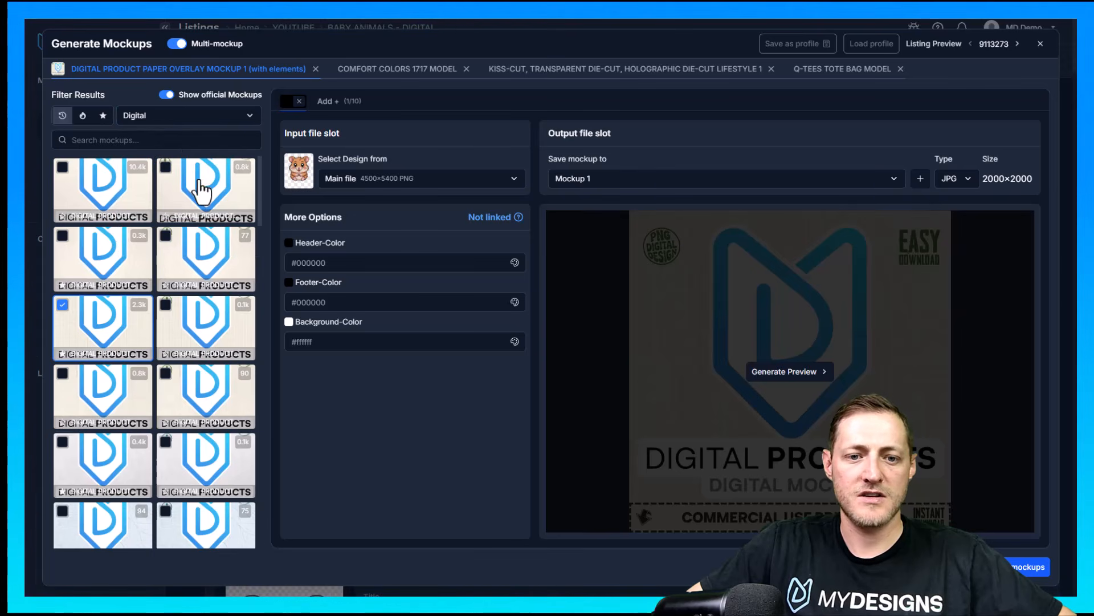
# Add one Digital Flat Lay Premium shirt mockup and one Digital Mug Premium mockup to the mockup set
pyautogui.scroll(-5, 195, 237)
pyautogui.scroll(10, 188, 251)
pyautogui.scroll(-8, 199, 256)
pyautogui.scroll(-5, 200, 250)
pyautogui.scroll(-8, 201, 250)
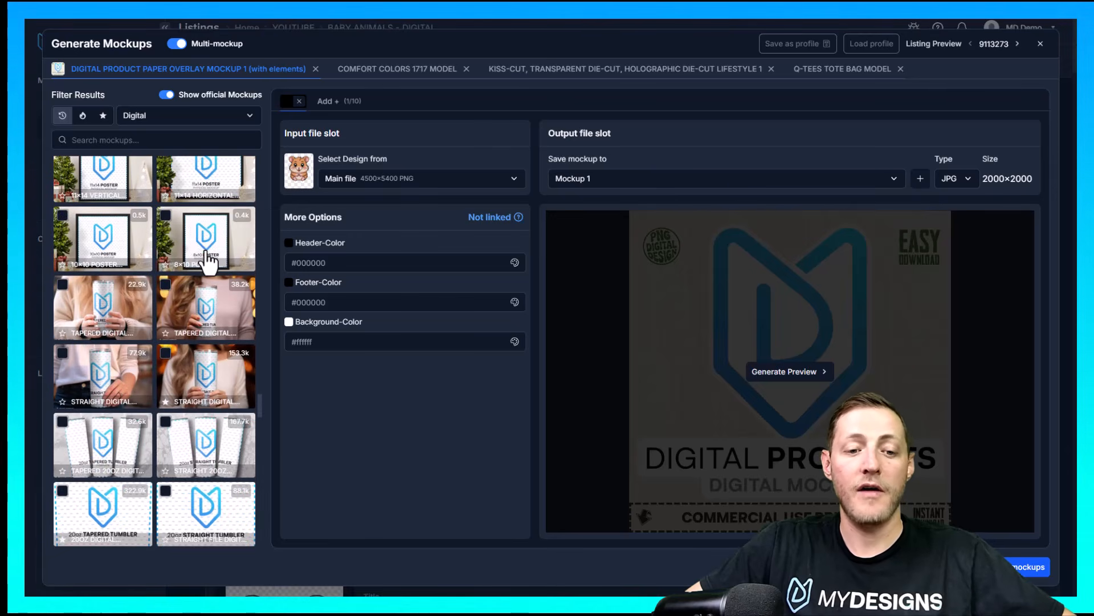
pyautogui.scroll(-10, 208, 263)
pyautogui.scroll(-10, 189, 259)
pyautogui.scroll(6, 188, 262)
pyautogui.scroll(3, 199, 279)
pyautogui.scroll(-6, 197, 276)
pyautogui.scroll(2, 197, 277)
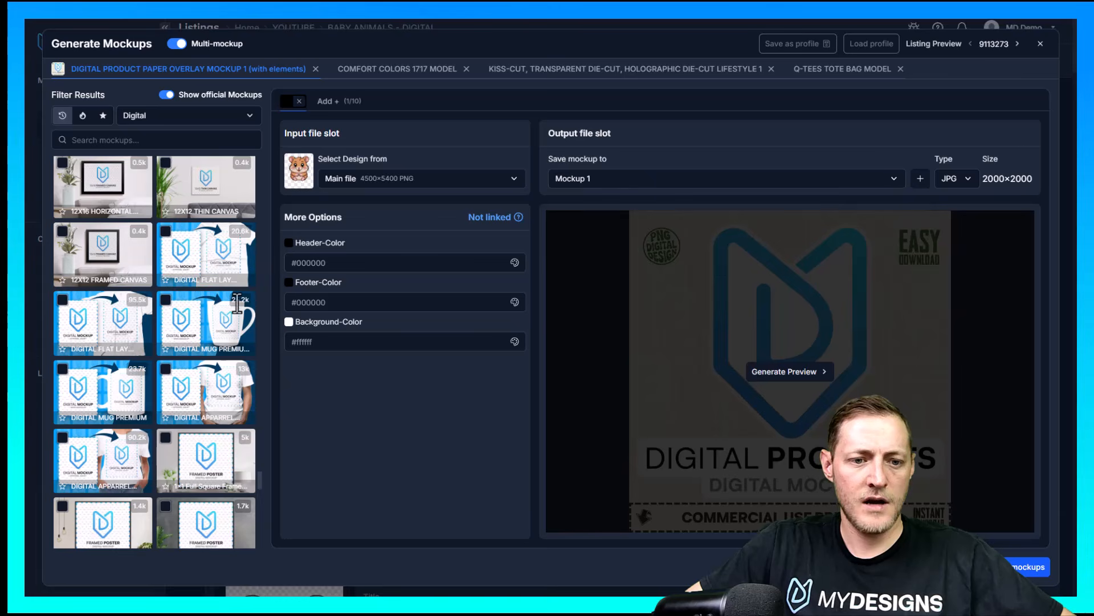
pyautogui.click(62, 300)
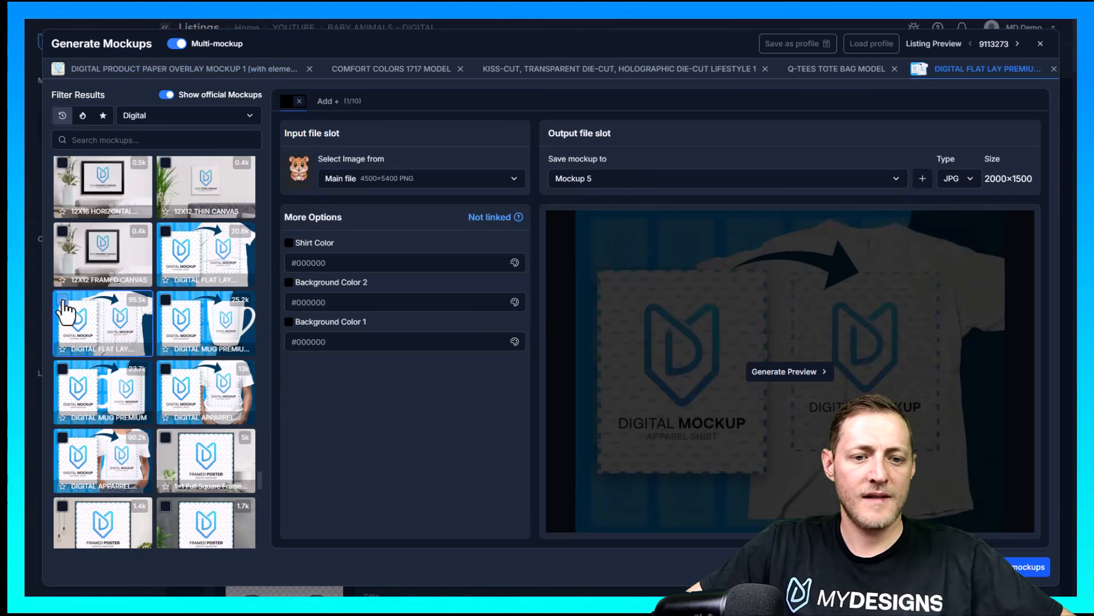
pyautogui.click(166, 301)
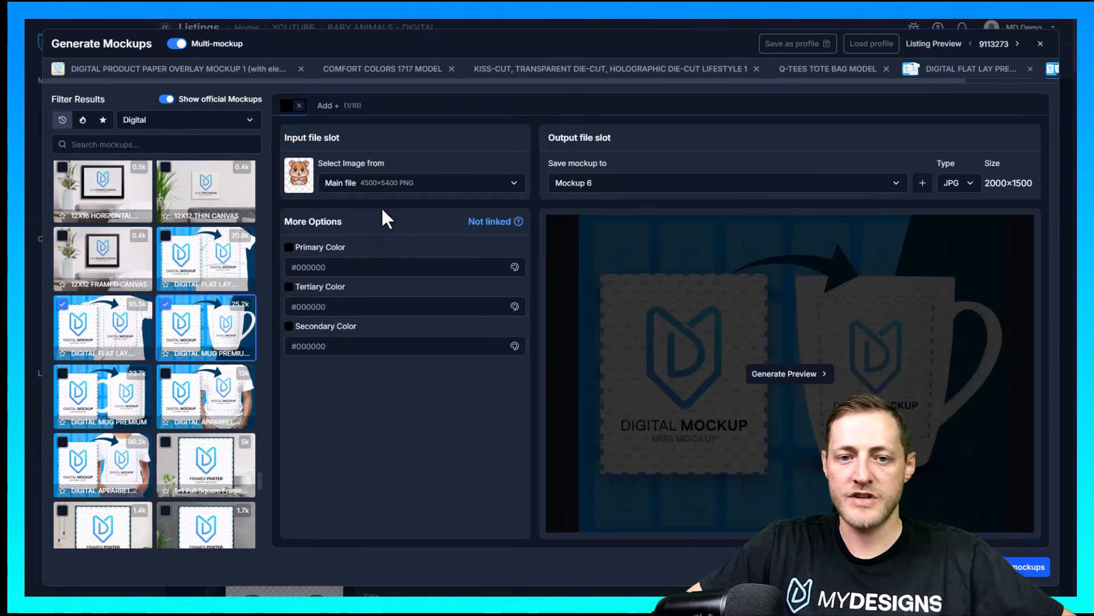
# Use the Main file as the input image for the Digital Mug Premium mockup
pyautogui.moveTo(355, 136); pyautogui.dragTo(293, 138)
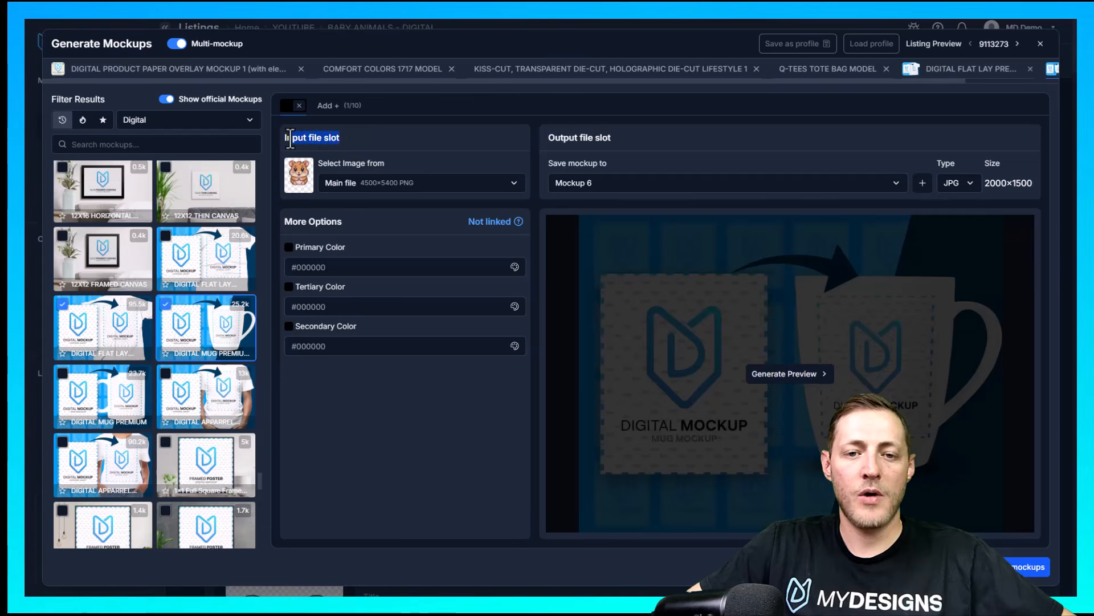
pyautogui.click(370, 151)
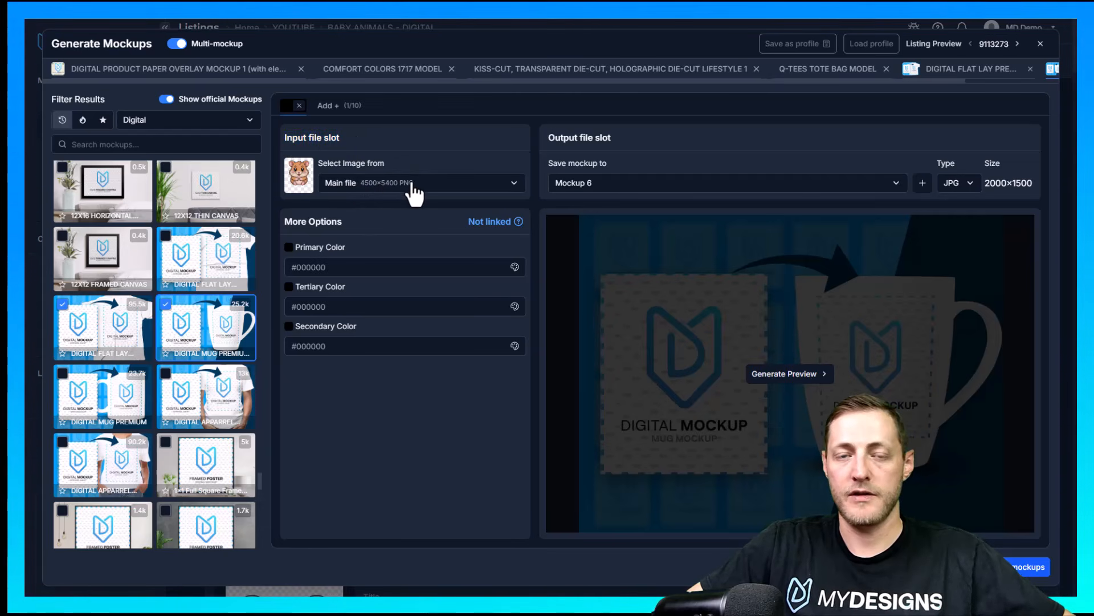
pyautogui.click(436, 185)
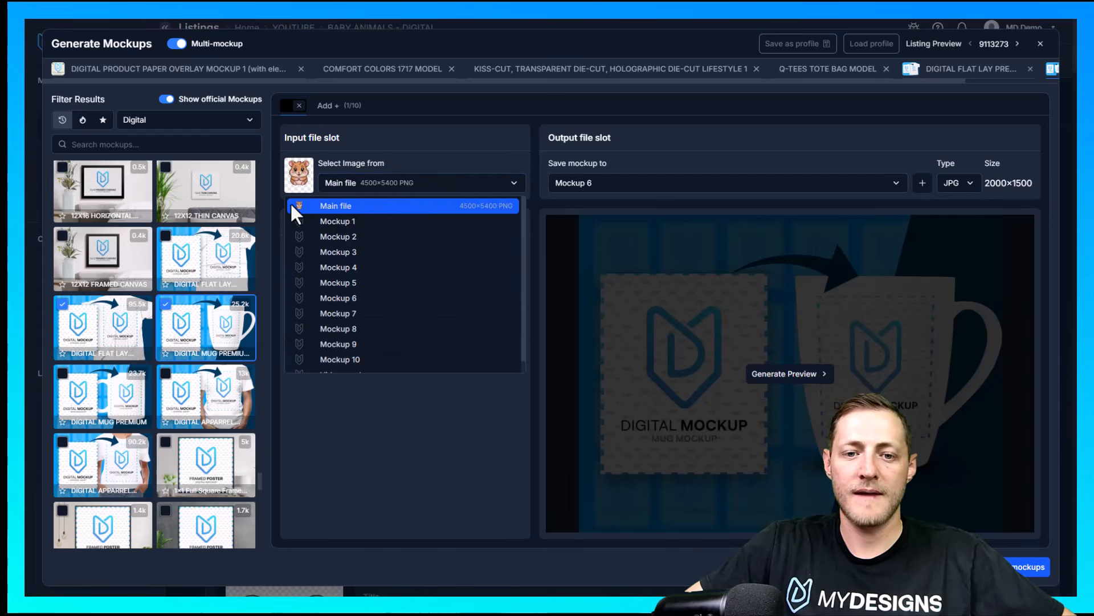
pyautogui.click(428, 206)
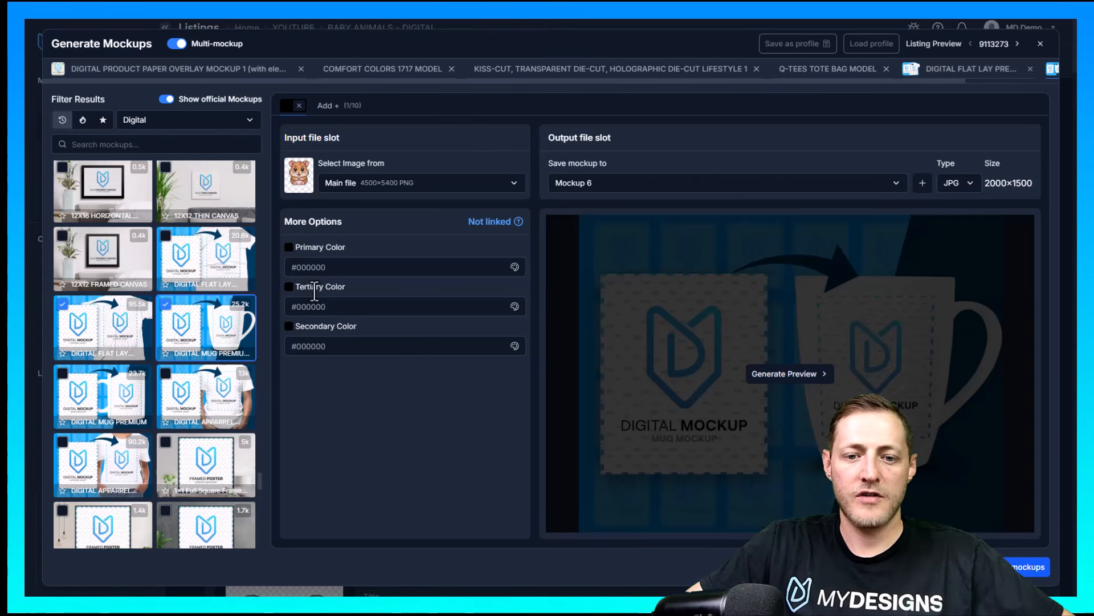
# Set the mug mockup's Tertiary Color to the sampled blue #2b7fff and Secondary Color to #ffffff, and generate its preview
pyautogui.click(290, 286)
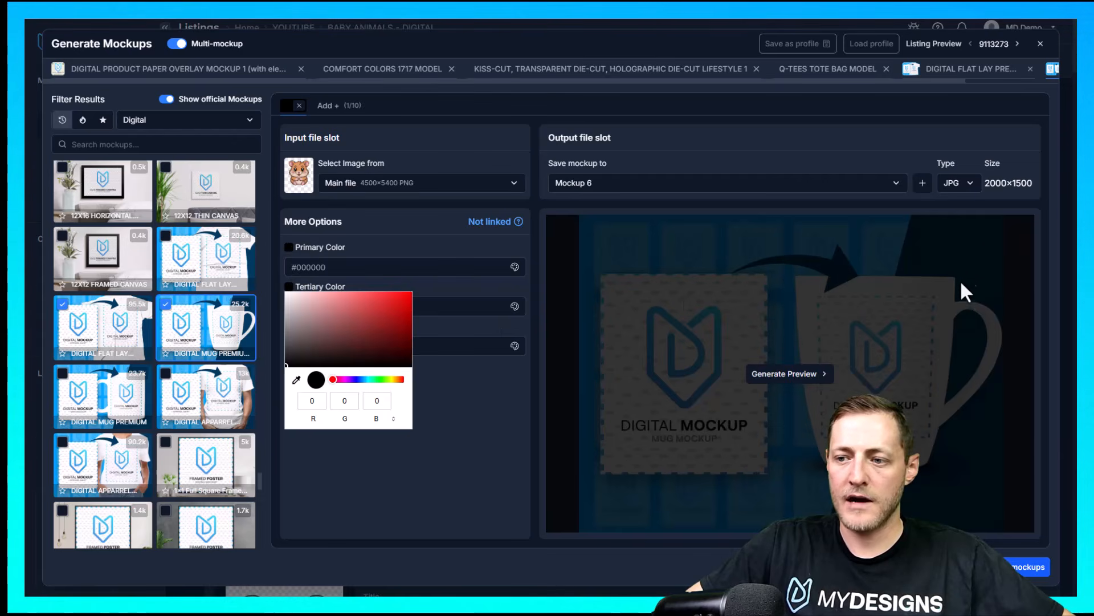
pyautogui.click(296, 380)
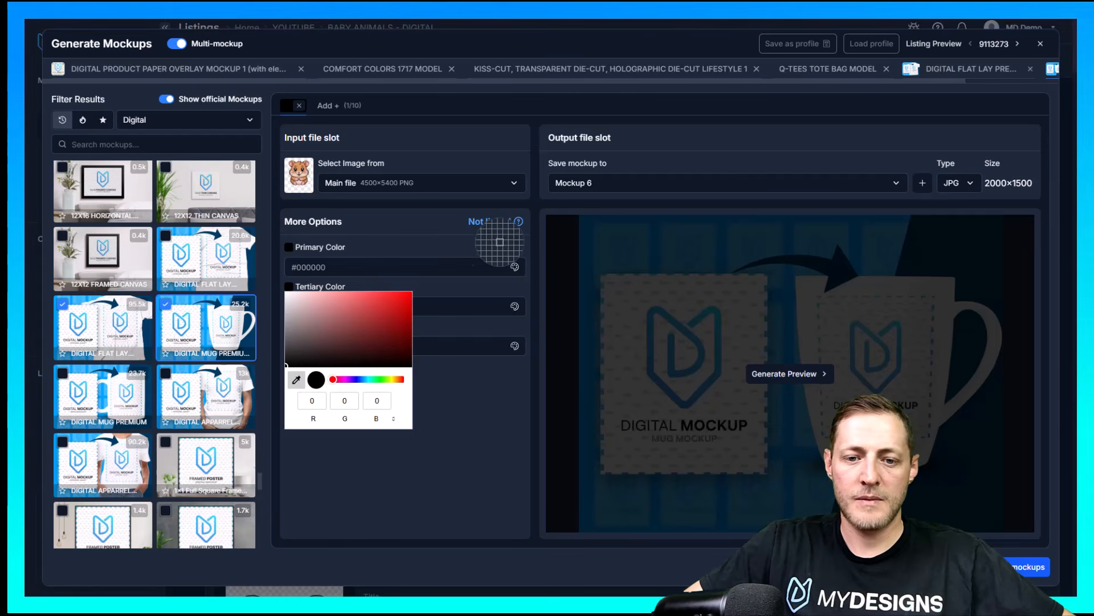
pyautogui.click(173, 42)
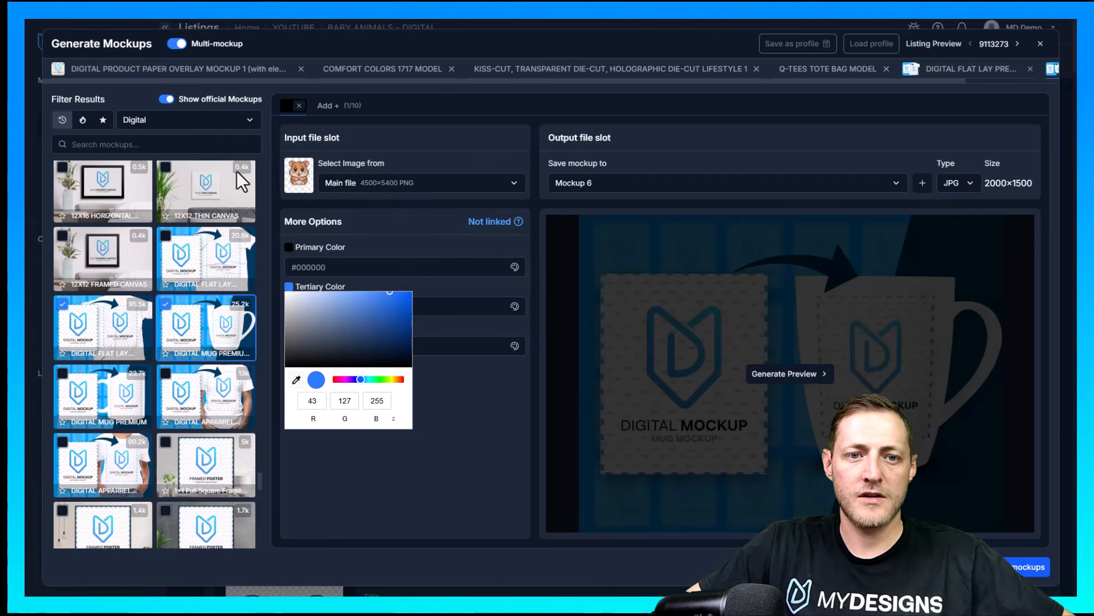
pyautogui.click(450, 399)
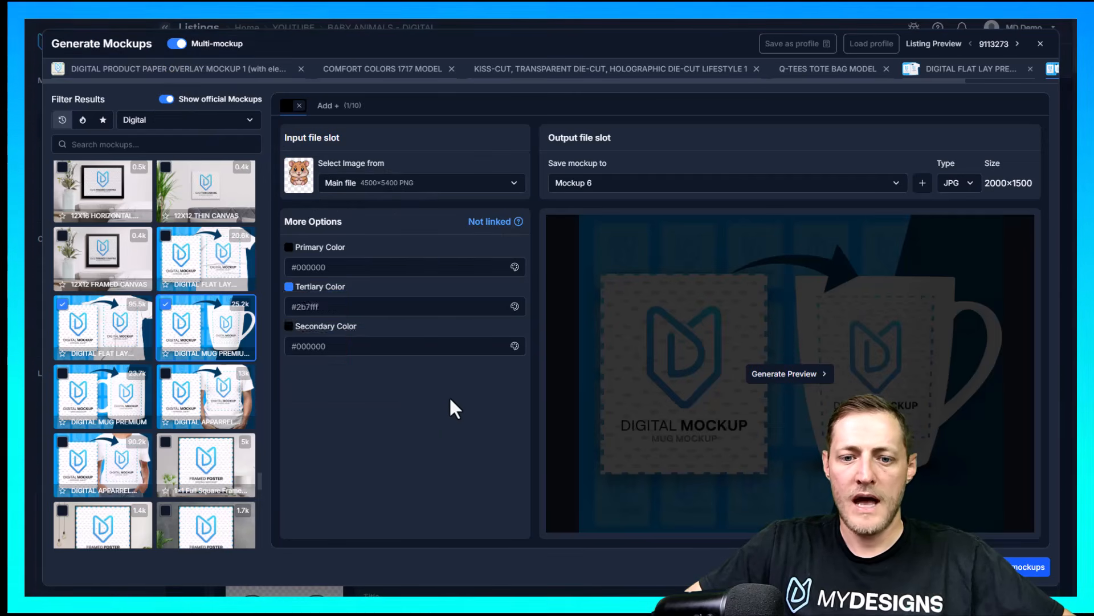
pyautogui.click(289, 326)
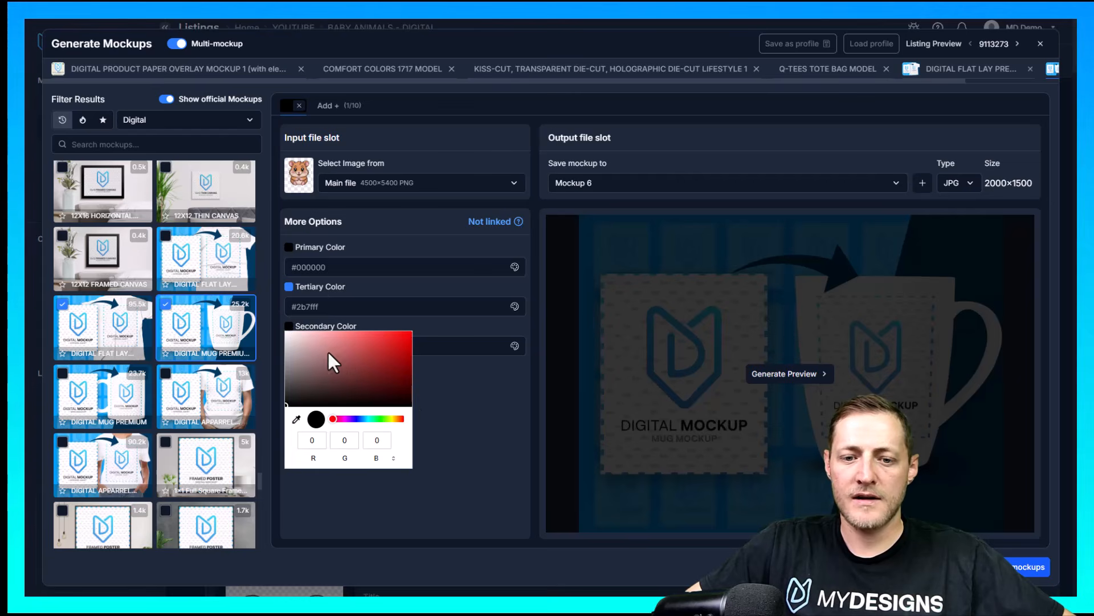
pyautogui.click(483, 423)
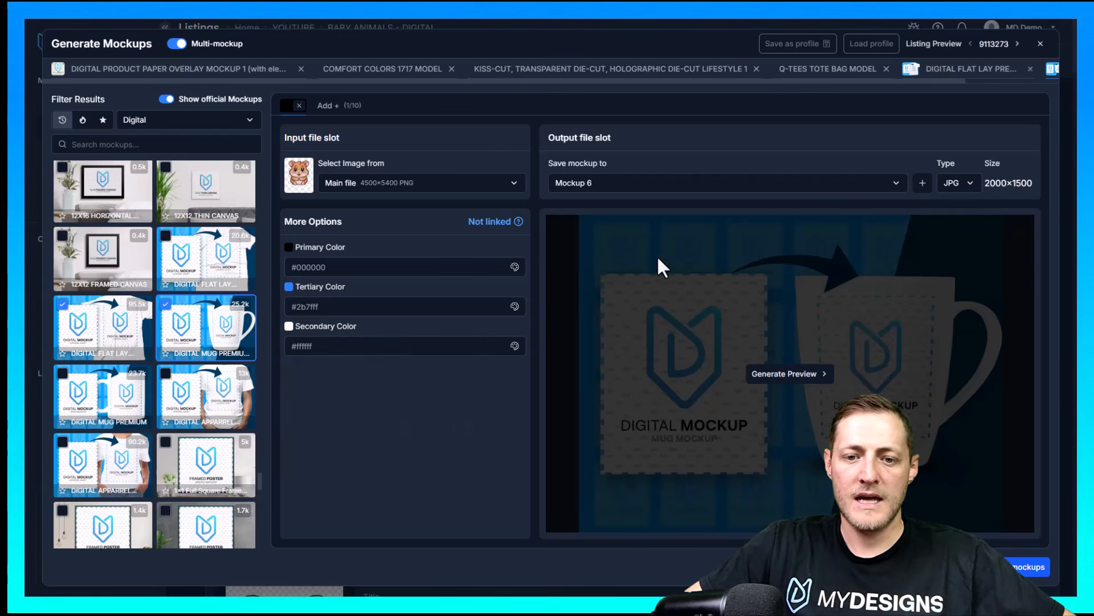
pyautogui.click(785, 375)
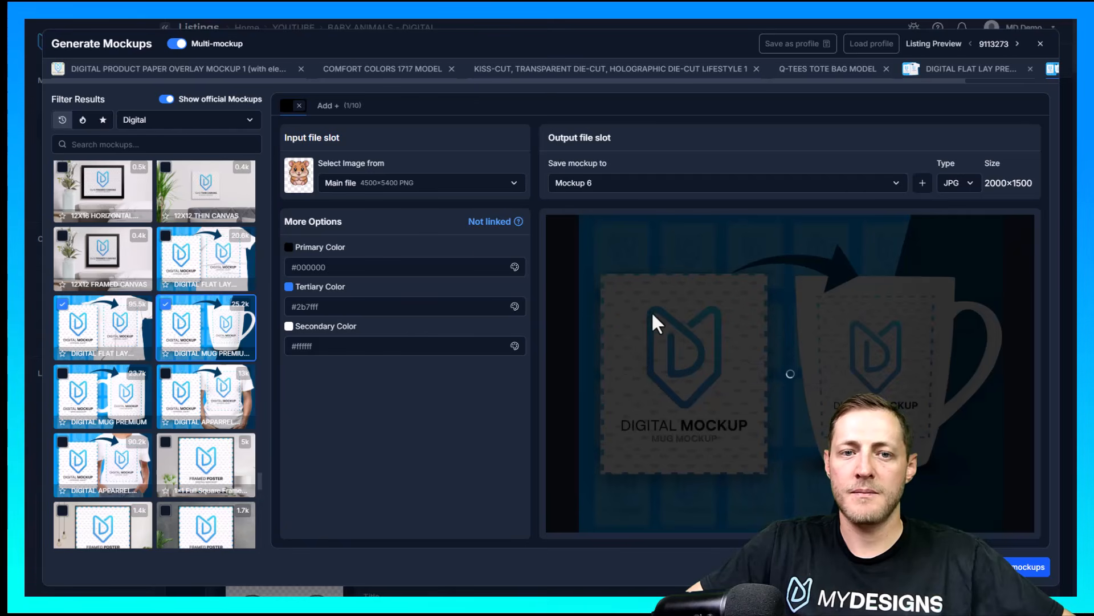
# Set the Digital Flat Lay shirt mockup's Background Color 2 to #2b7fff and Shirt Color to #ffffff, and generate its preview
pyautogui.moveTo(943, 81); pyautogui.dragTo(1050, 81)
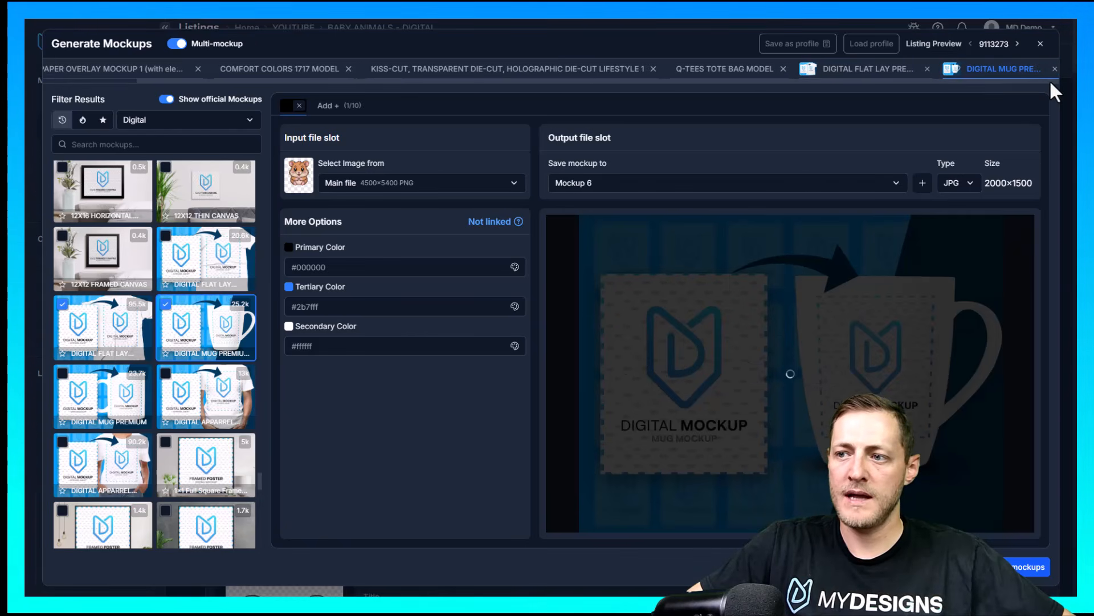
pyautogui.click(863, 69)
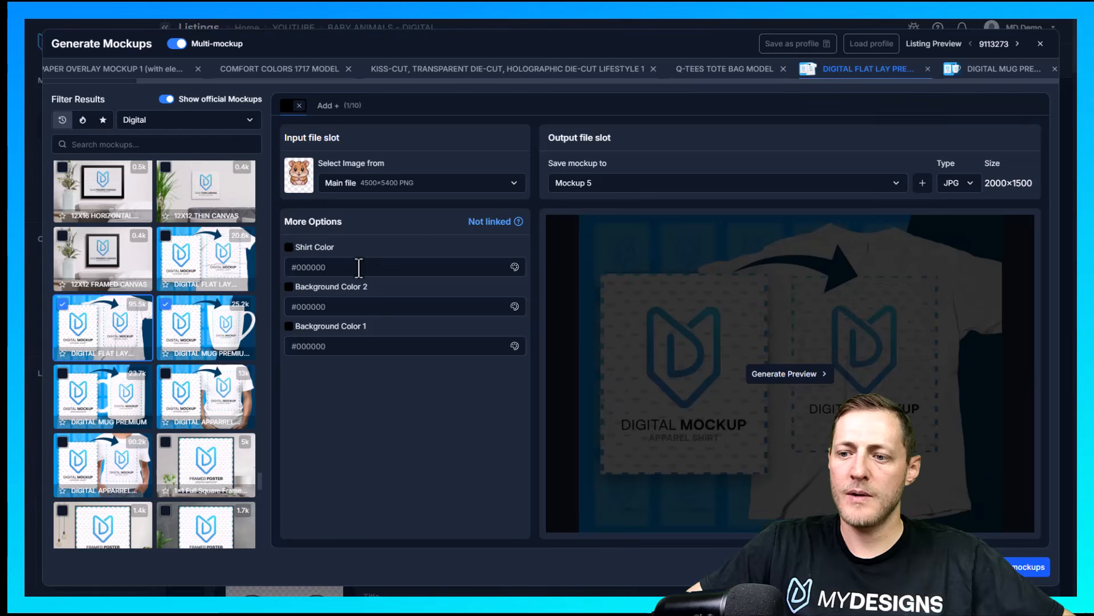
pyautogui.click(291, 286)
pyautogui.click(296, 379)
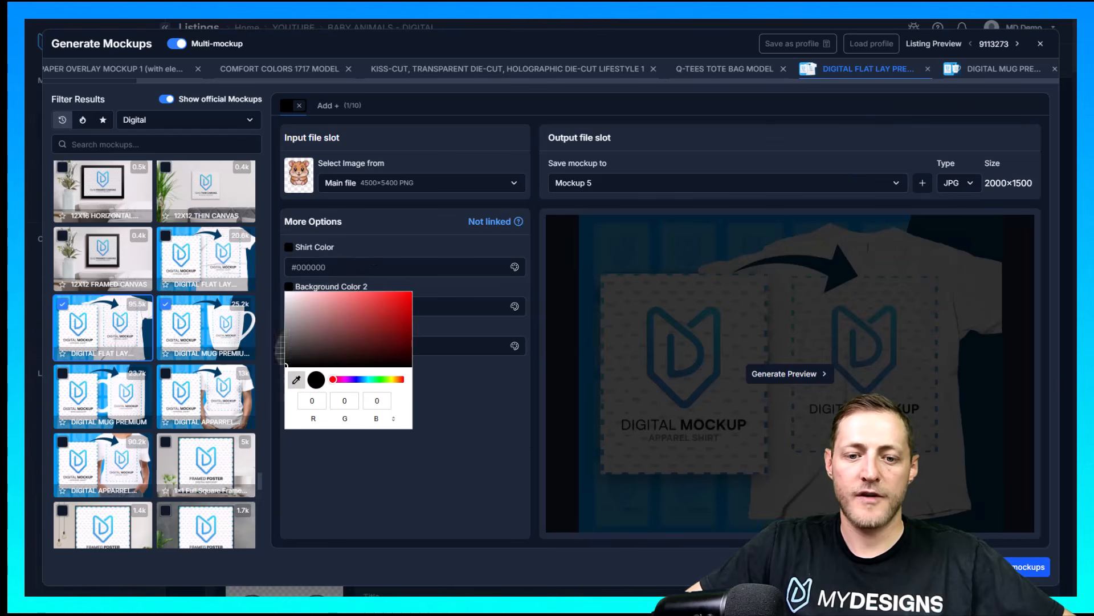
pyautogui.click(178, 43)
pyautogui.click(446, 385)
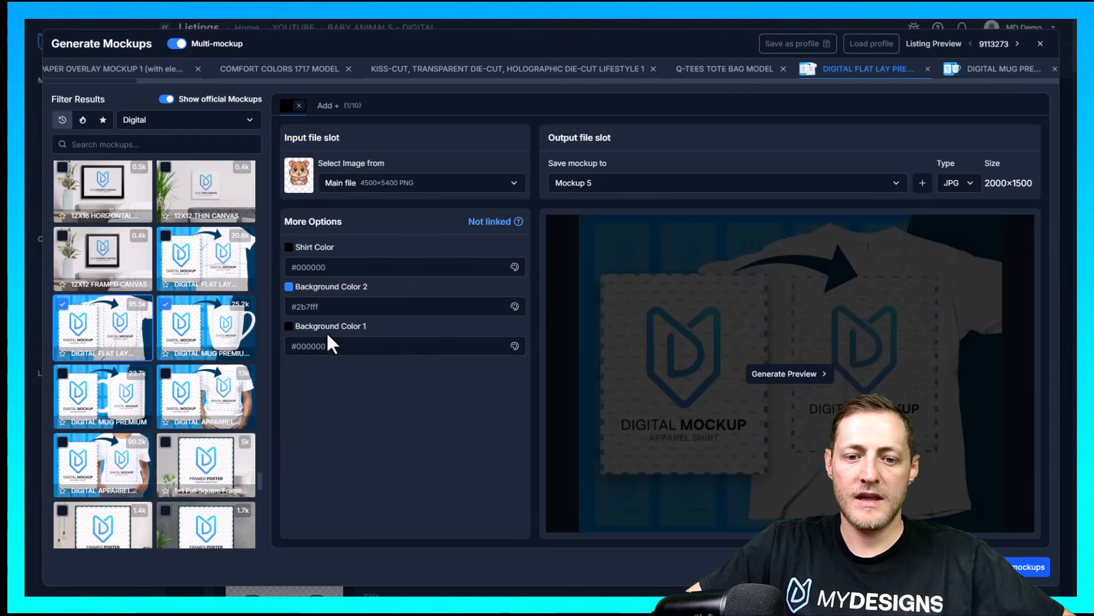
pyautogui.click(289, 247)
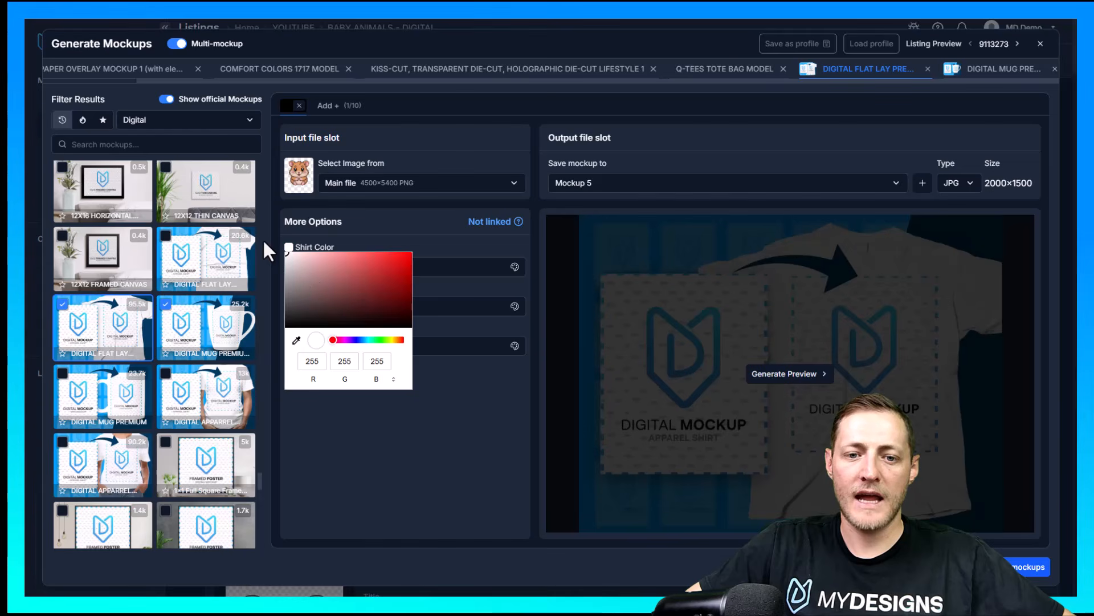
pyautogui.click(437, 378)
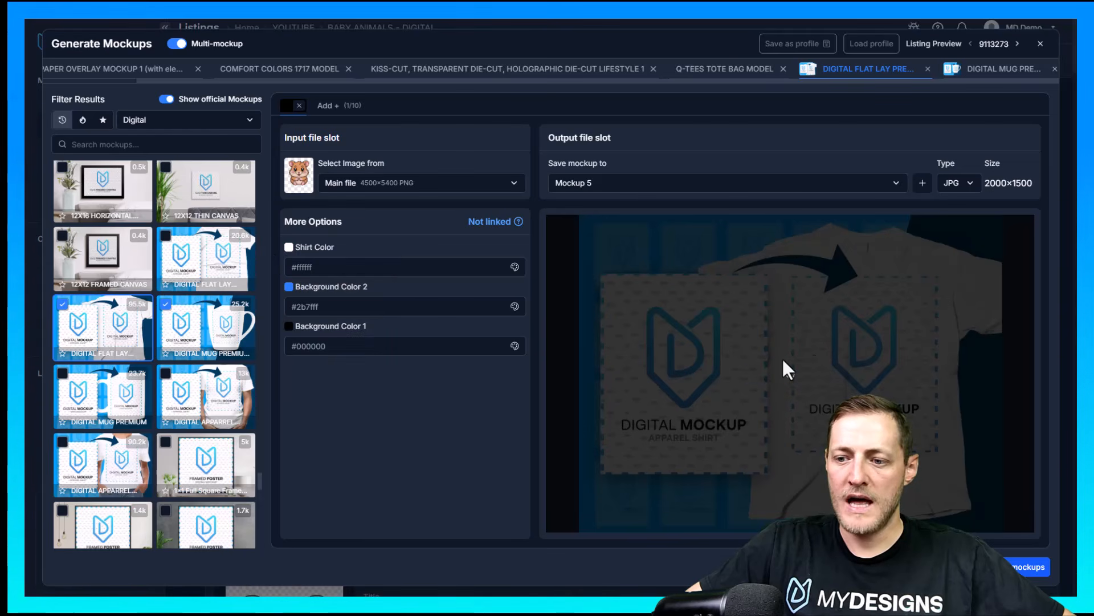
# Check the mug and flat lay shirt previews, and generate the mockups for all selected listings
pyautogui.click(986, 69)
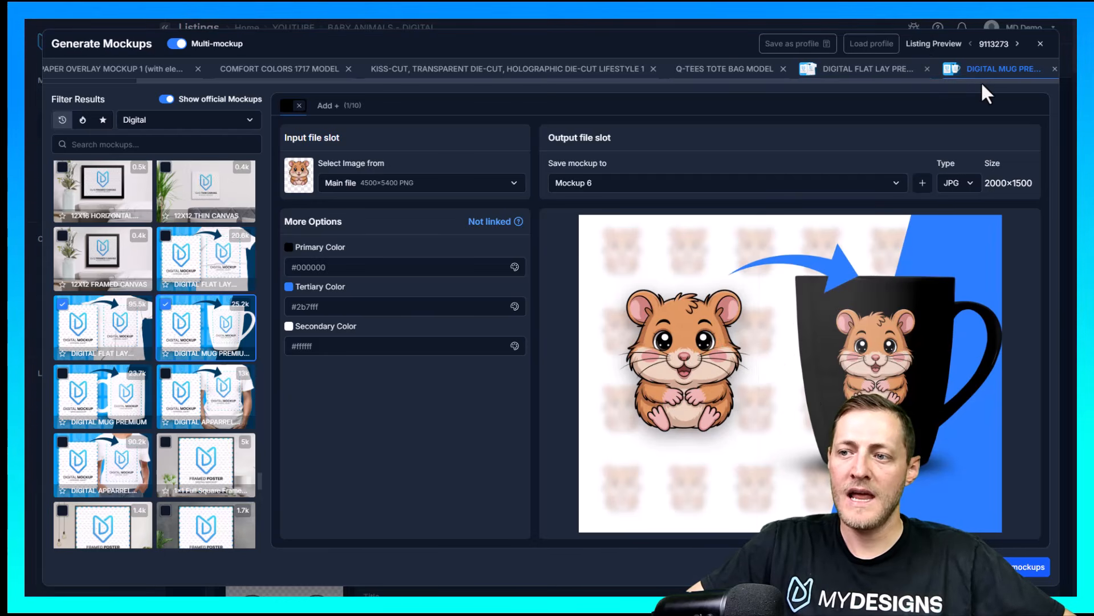
pyautogui.click(909, 79)
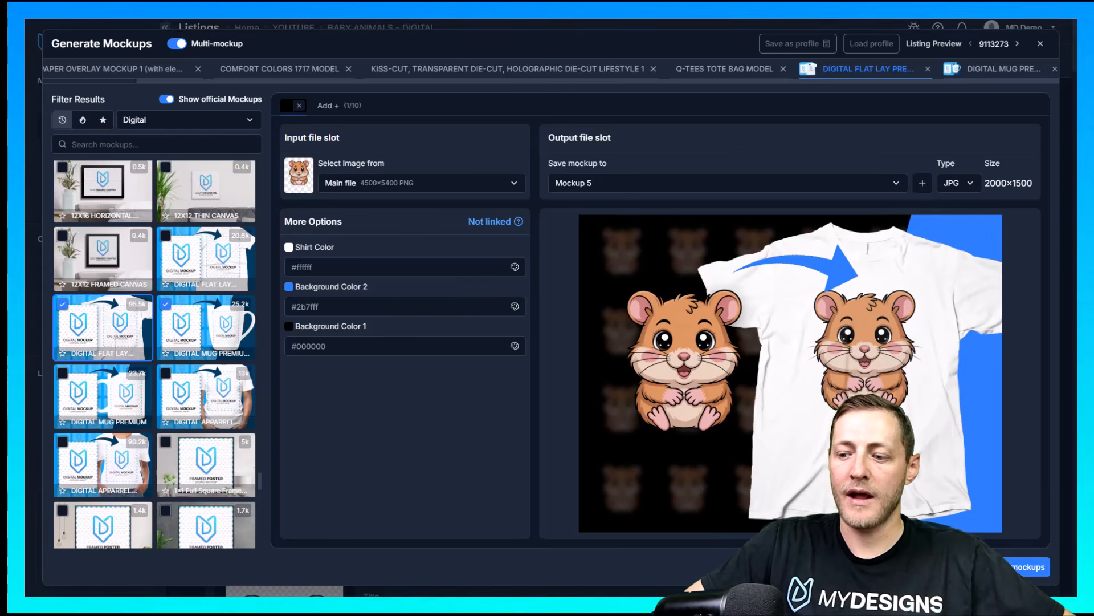
pyautogui.click(1029, 566)
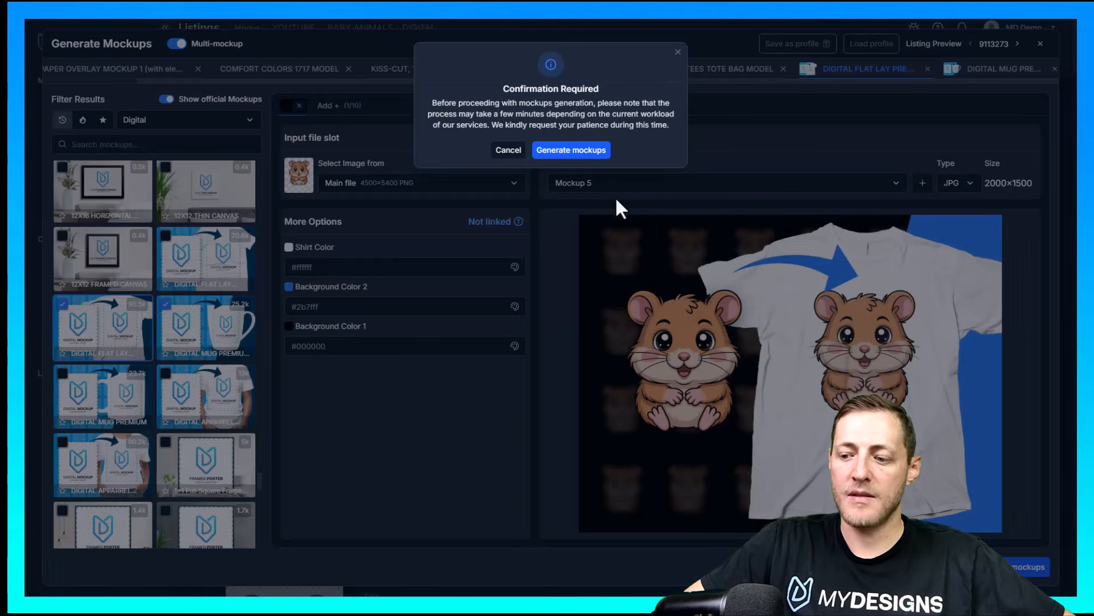
pyautogui.click(569, 148)
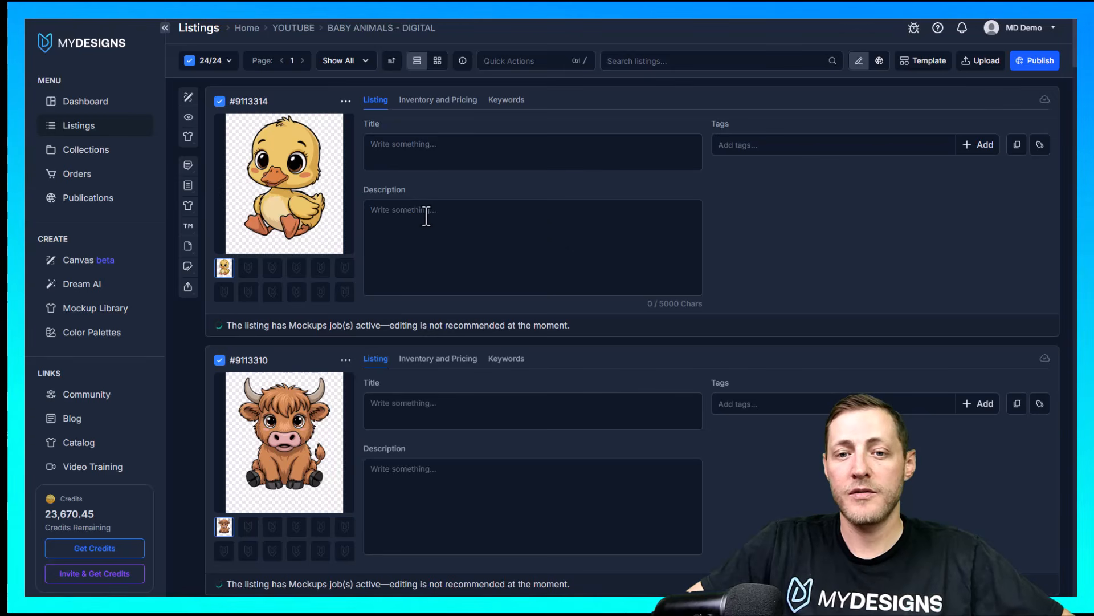
pyautogui.doubleClick(371, 124)
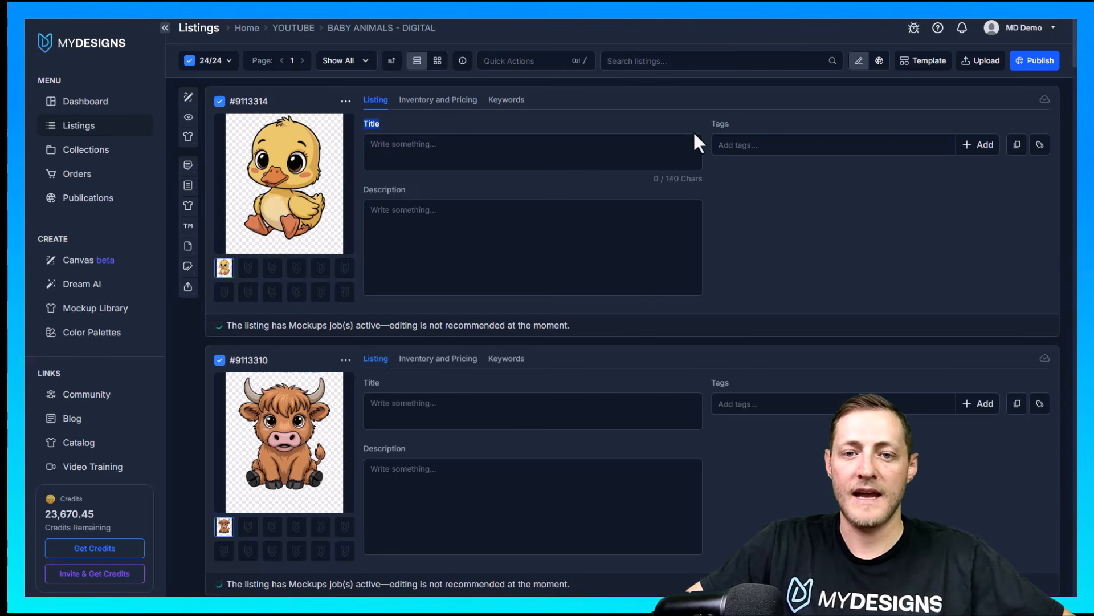
pyautogui.moveTo(454, 193)
pyautogui.mouseDown()
pyautogui.moveTo(354, 187)
pyautogui.moveTo(459, 195)
pyautogui.mouseUp()
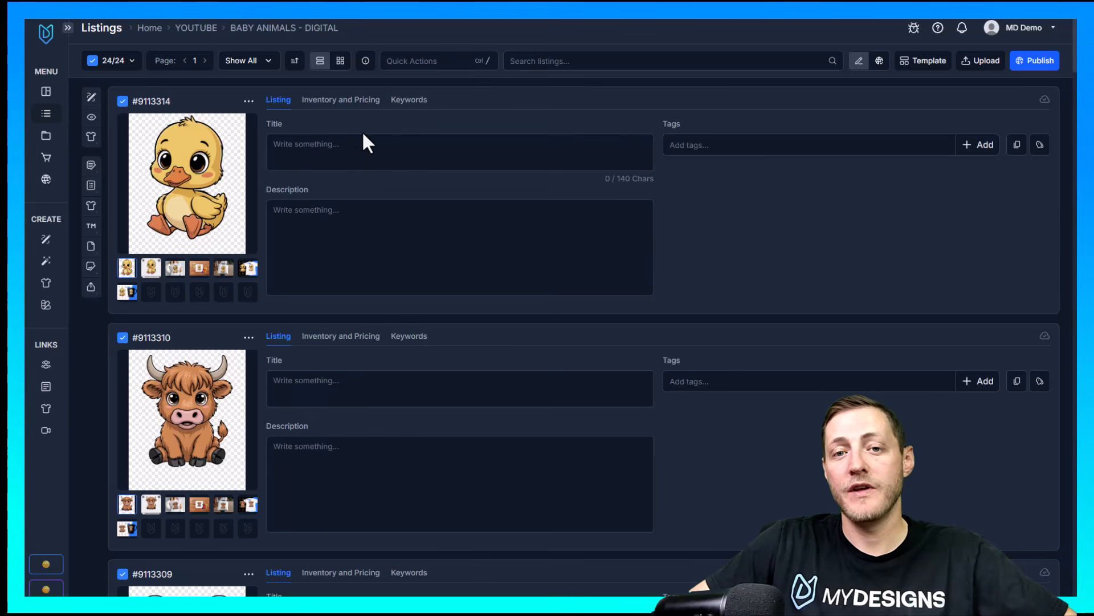
# Show the listings as a grid and review the digital paper overlay mockup across all of them
pyautogui.click(341, 61)
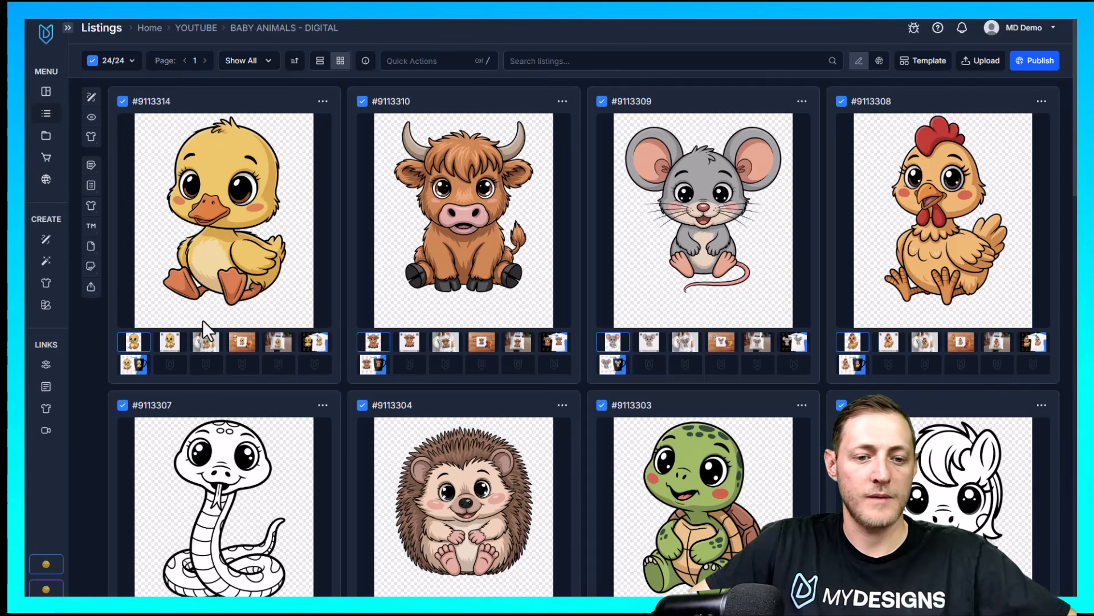
pyautogui.click(169, 343)
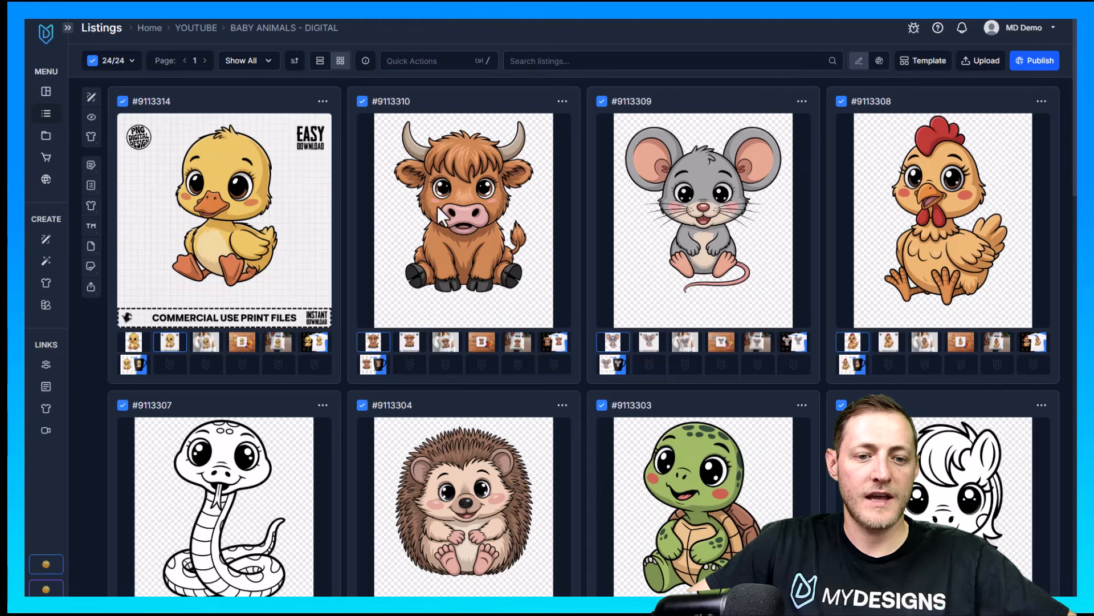
pyautogui.doubleClick(171, 343)
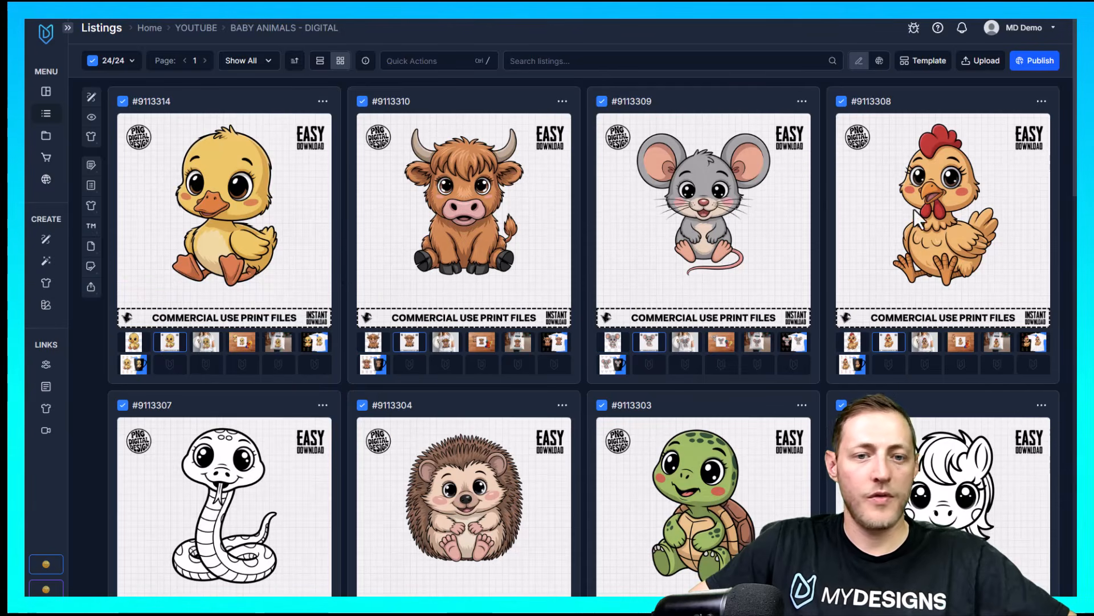
pyautogui.scroll(-8, 528, 302)
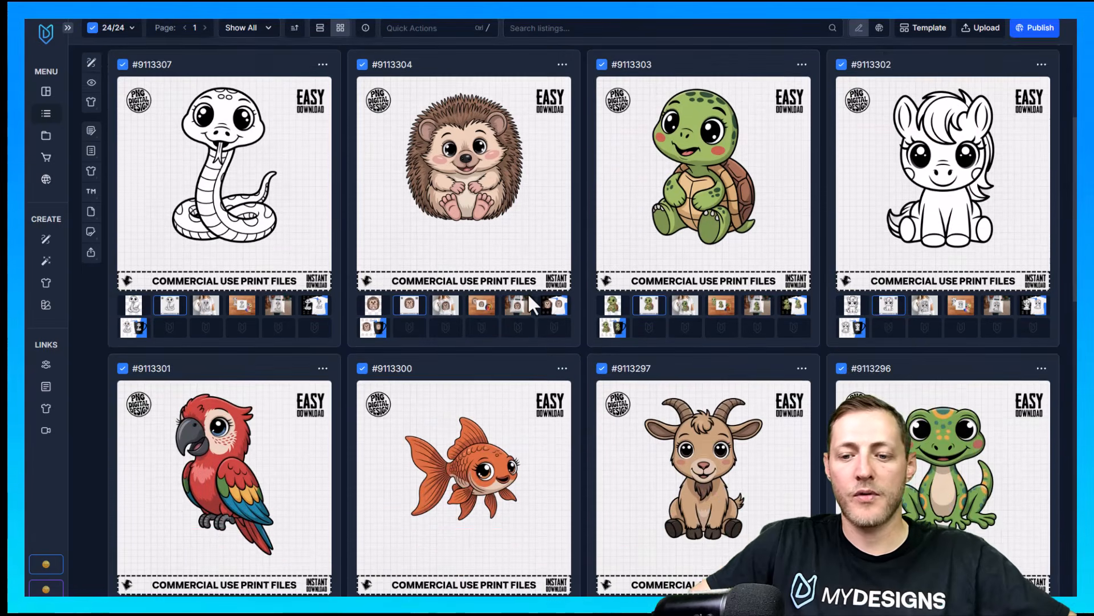
pyautogui.scroll(-1, 530, 289)
pyautogui.scroll(-4, 530, 289)
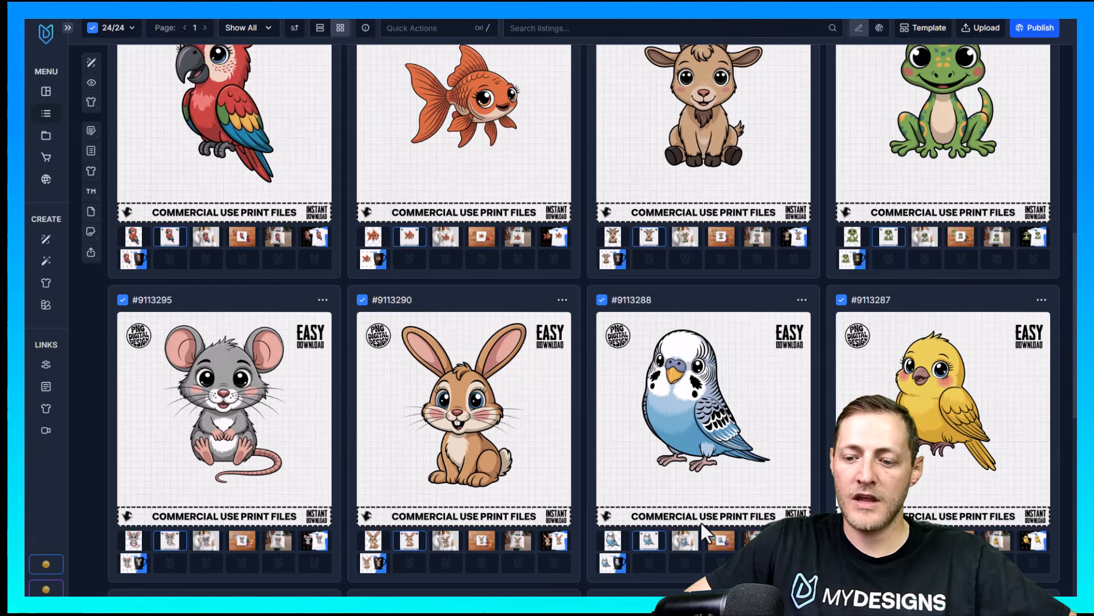
pyautogui.scroll(-8, 662, 449)
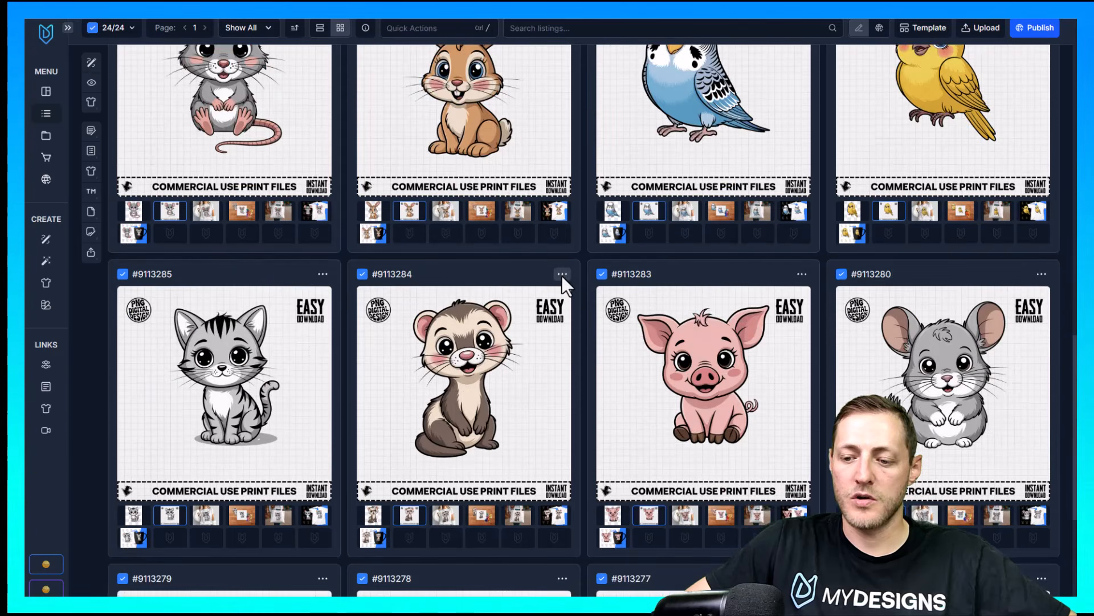
pyautogui.scroll(15, 548, 283)
pyautogui.scroll(4, 403, 214)
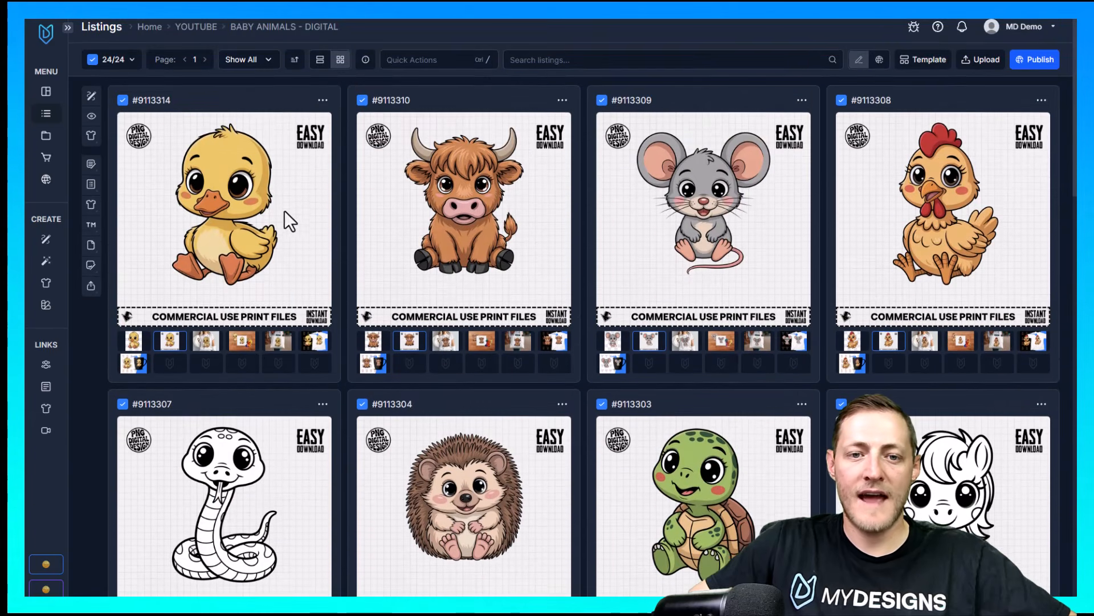
# Review the T-shirt, sticker, tote bag, flat lay shirt and mug mockups across all listings
pyautogui.click(204, 342)
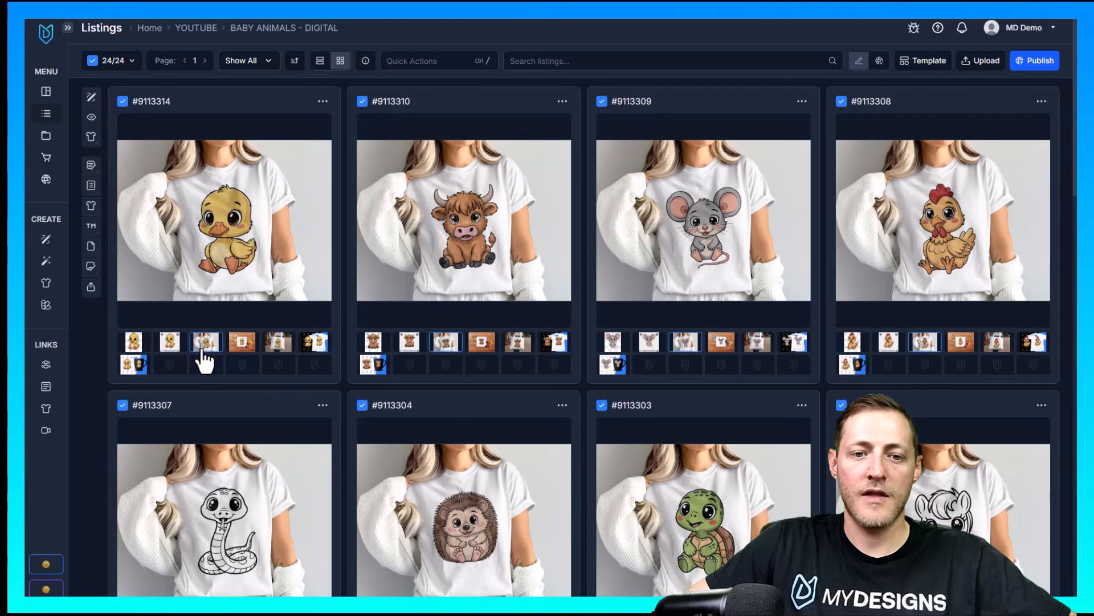
pyautogui.click(240, 343)
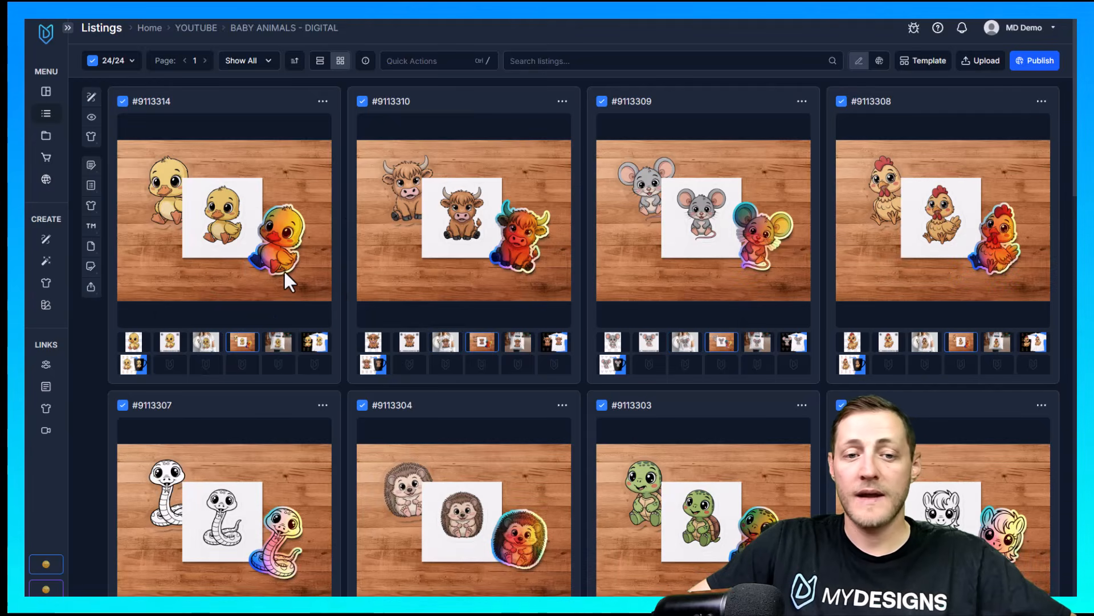
pyautogui.click(280, 343)
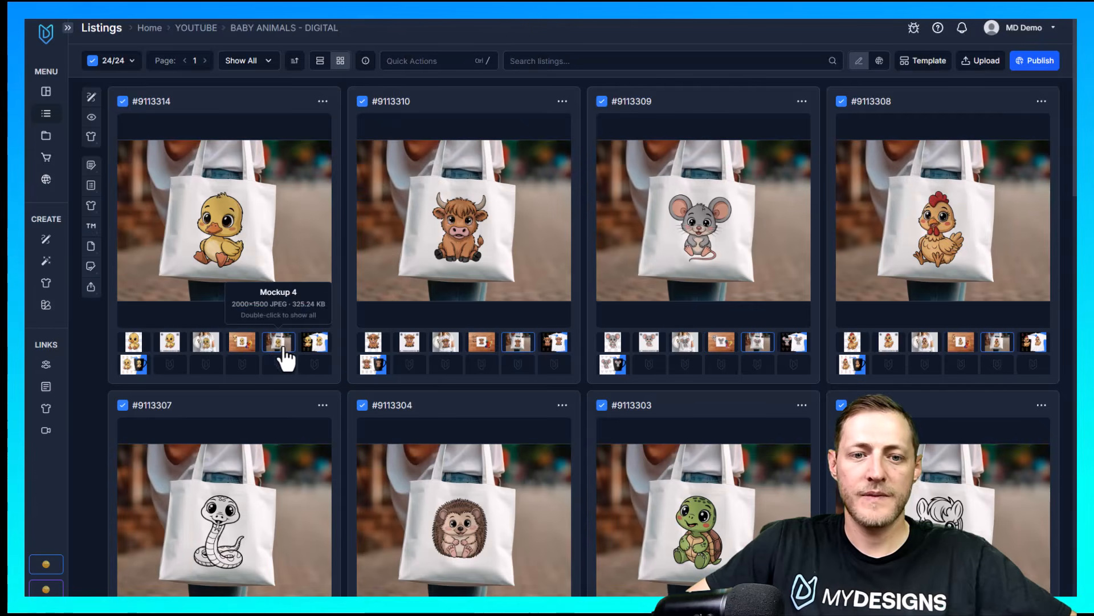
pyautogui.click(312, 344)
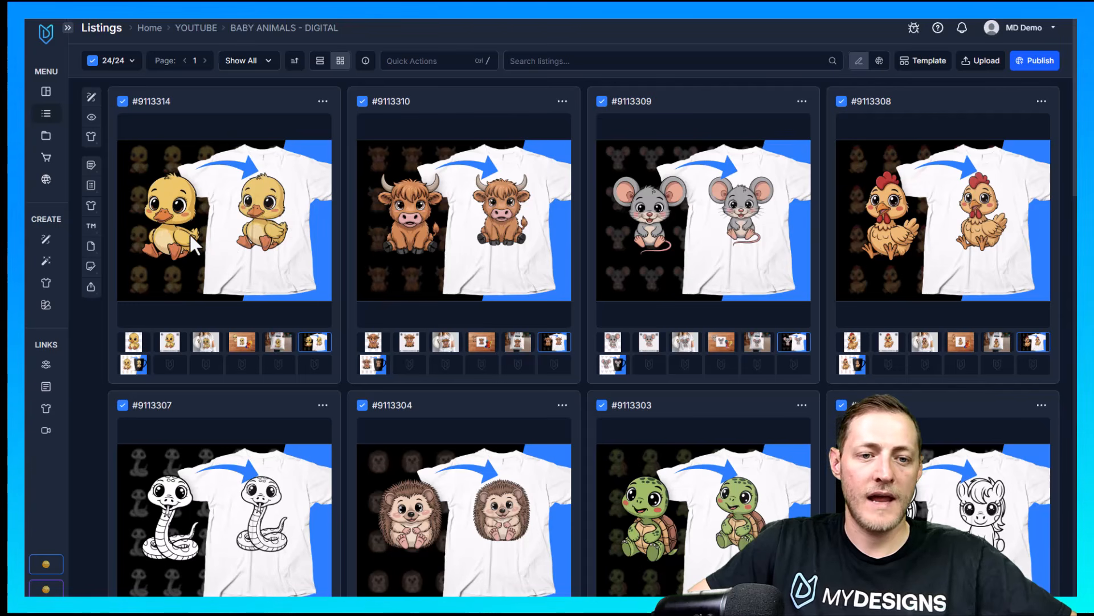
pyautogui.click(134, 364)
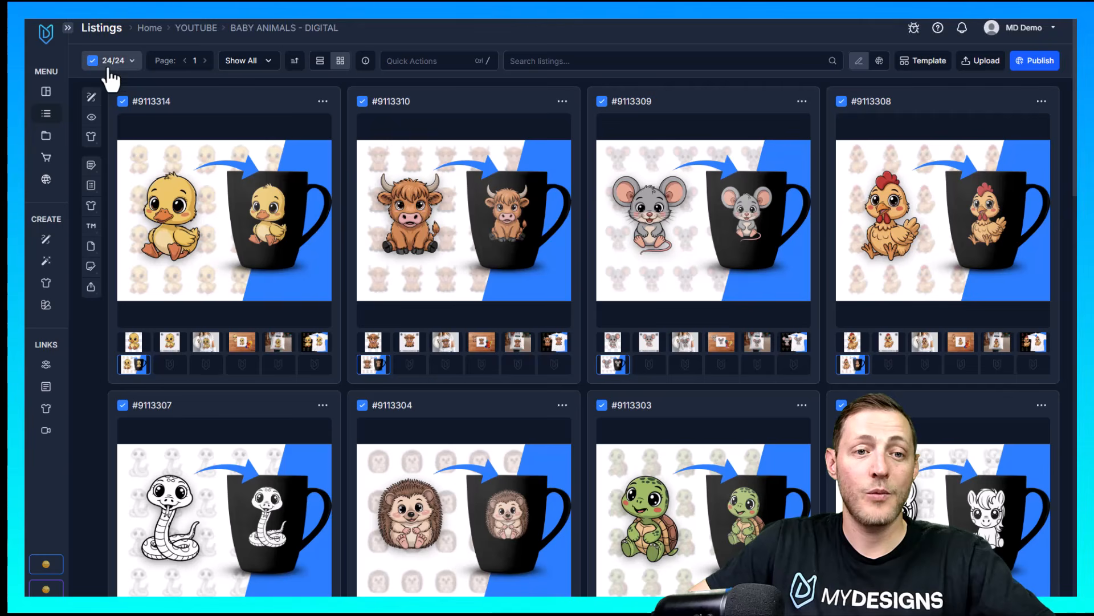
pyautogui.scroll(-20, 608, 291)
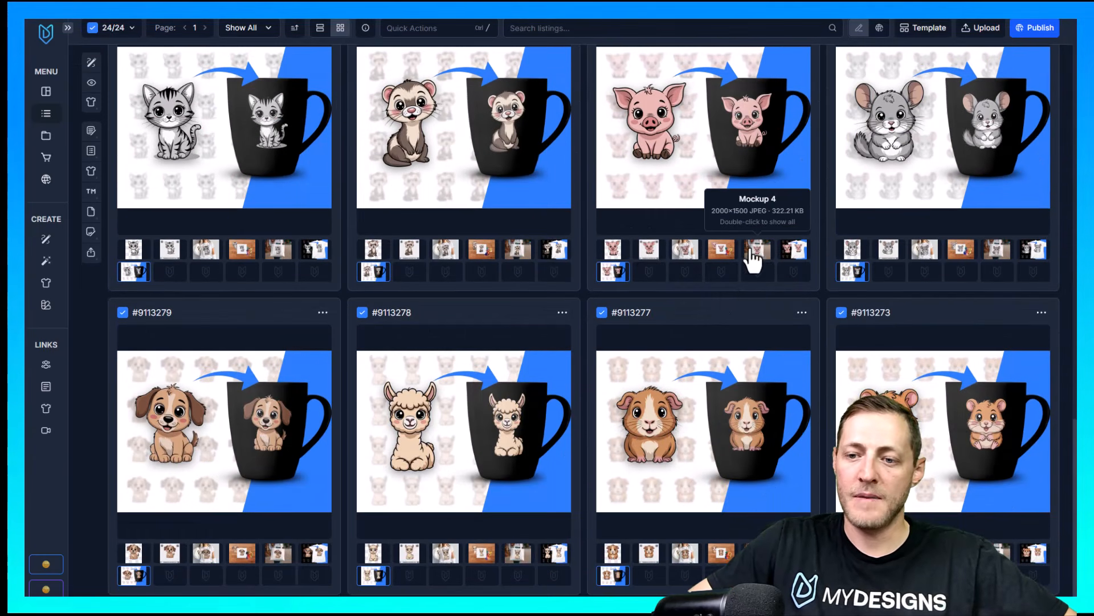
pyautogui.scroll(20, 570, 310)
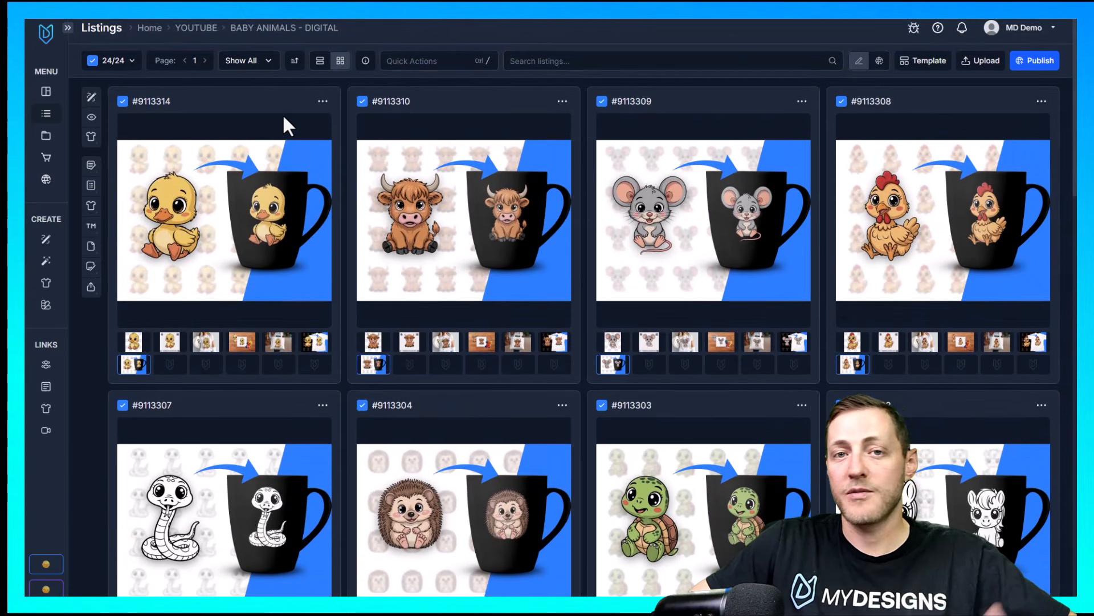
# Return the listings to the list view and show the Main file image for every listing
pyautogui.click(321, 62)
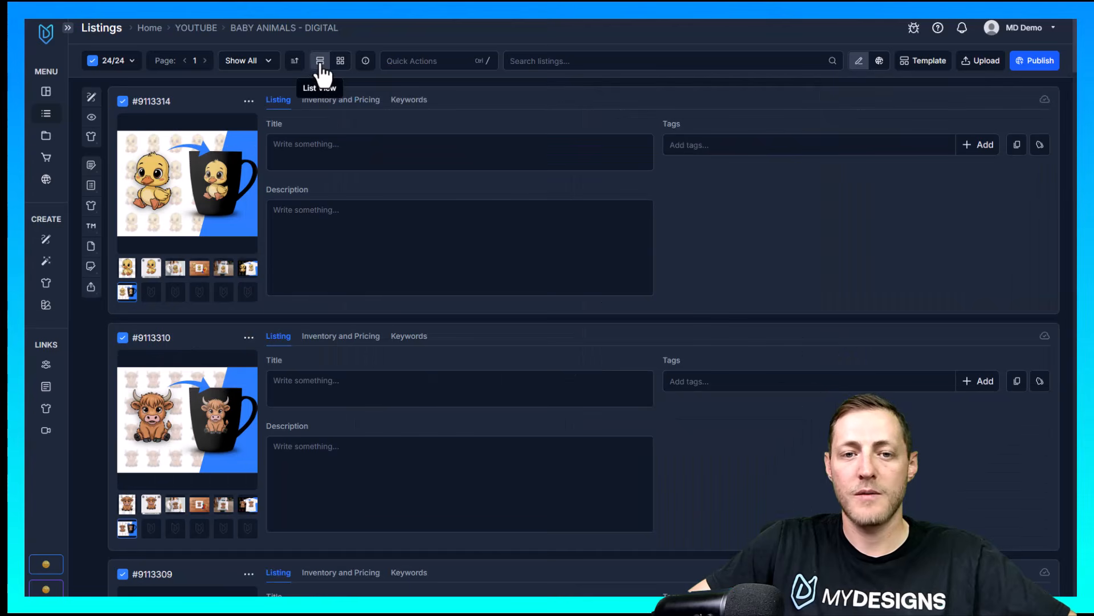
pyautogui.doubleClick(129, 272)
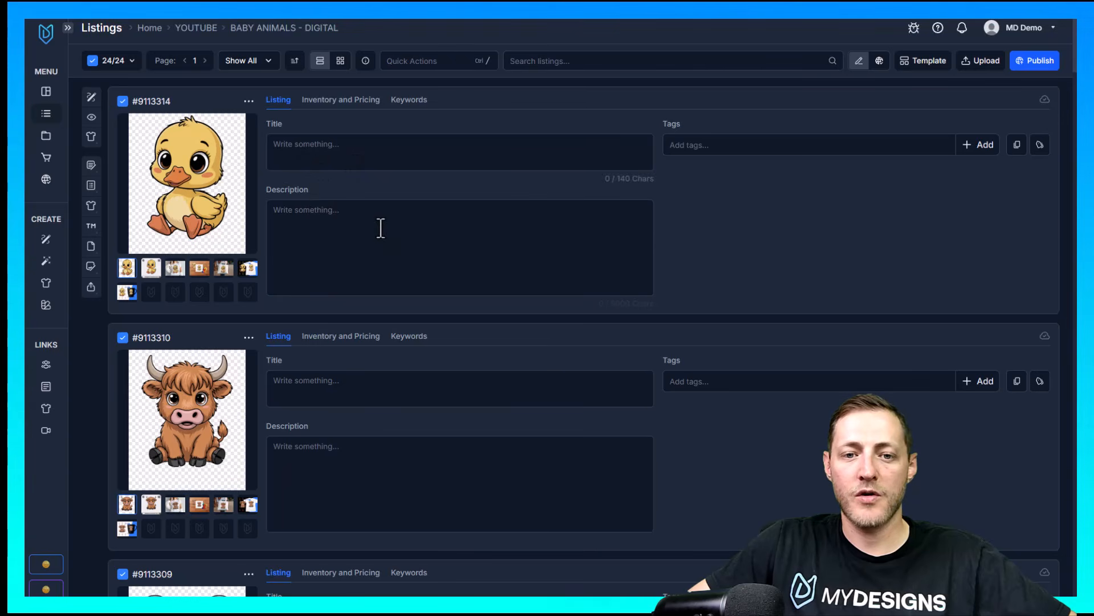
# Set up video mockups for the selected listings with the input slots ordered Mockup 1, 2, 3, 4, 6 and 5
pyautogui.click(328, 189)
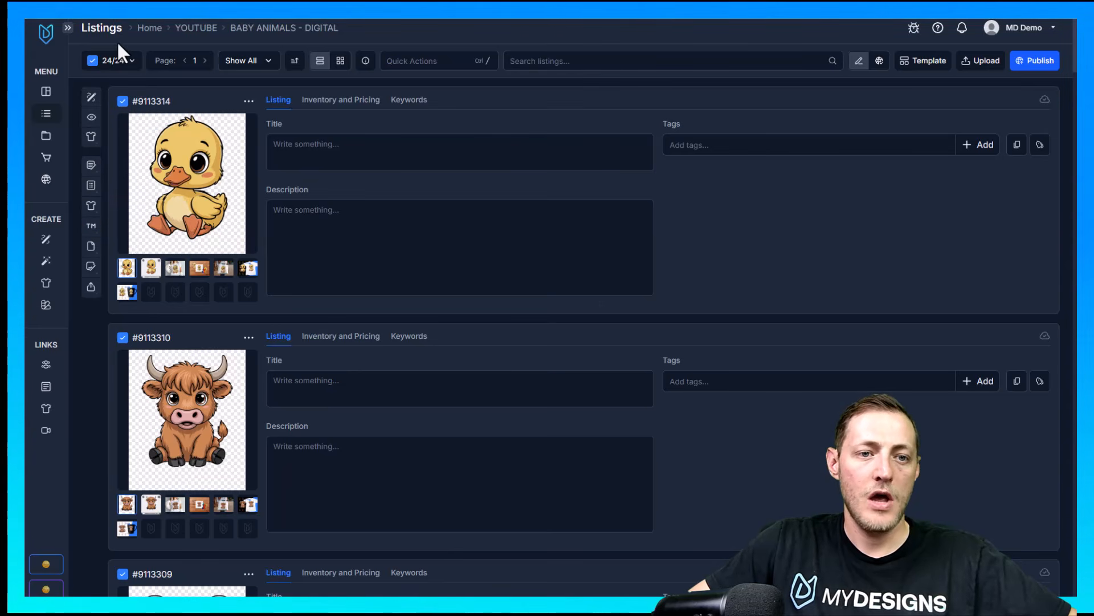
pyautogui.click(90, 205)
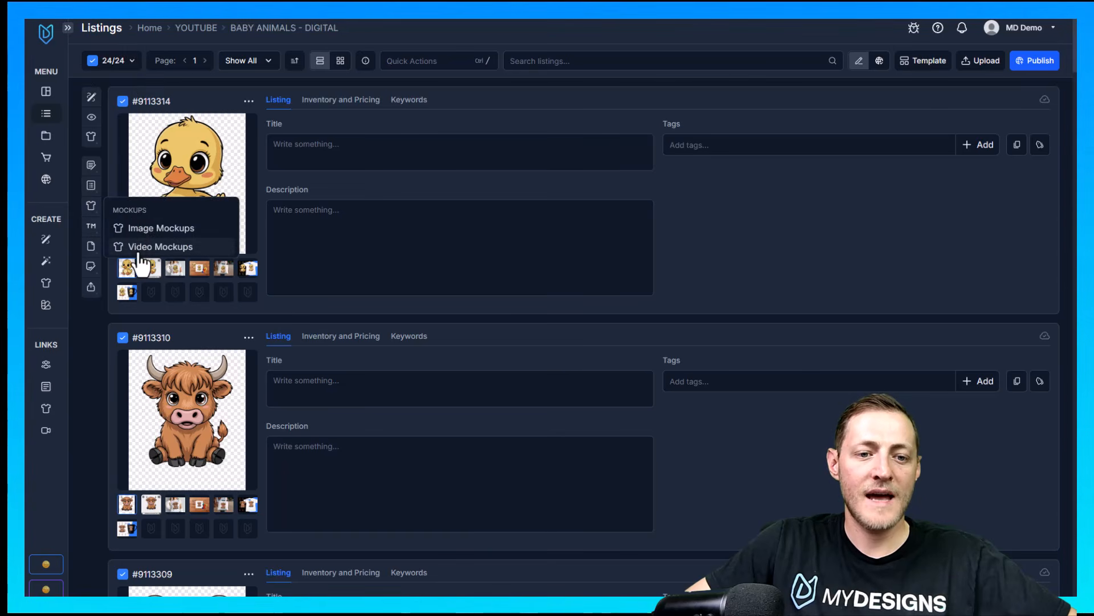
pyautogui.click(170, 251)
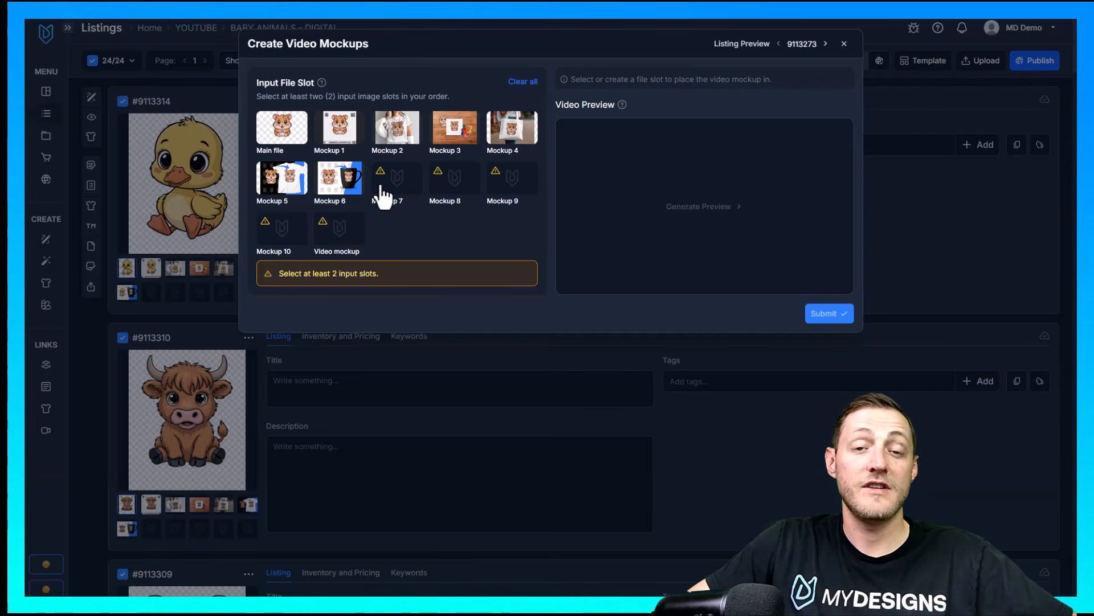
pyautogui.click(346, 134)
pyautogui.click(394, 132)
pyautogui.click(458, 134)
pyautogui.click(508, 134)
pyautogui.click(277, 182)
pyautogui.click(339, 183)
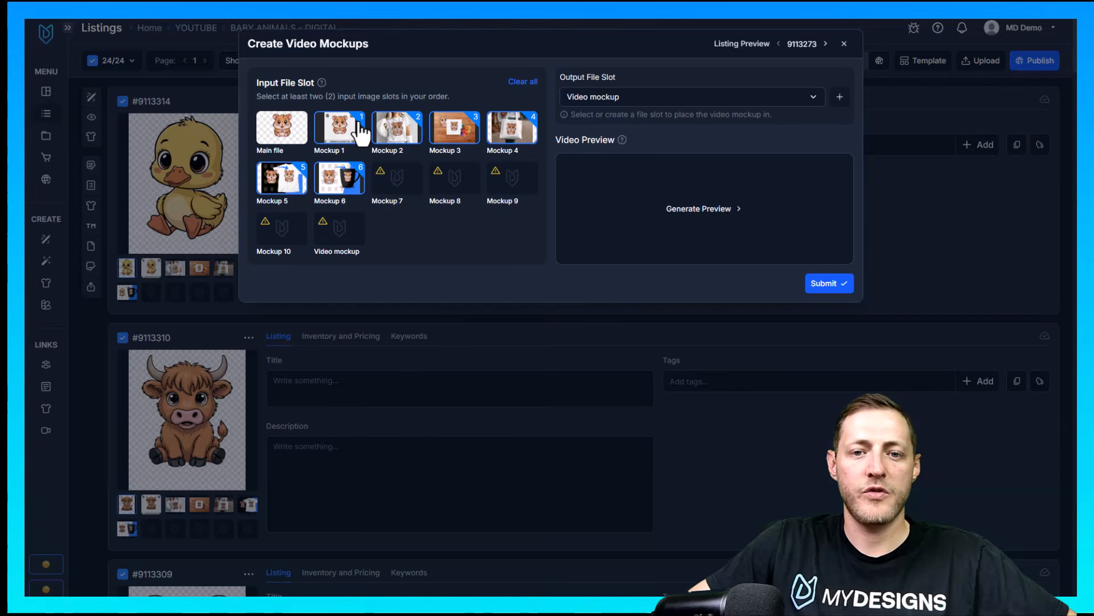
pyautogui.click(301, 184)
pyautogui.click(287, 184)
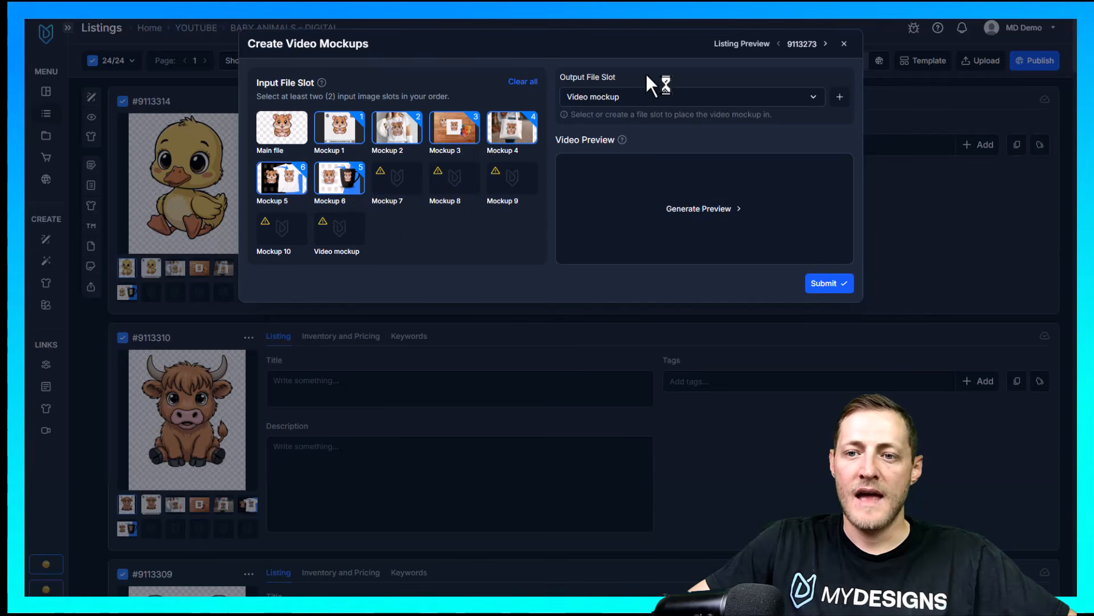
# Choose Video mockup as the output file slot and submit the video mockups for all selected listings
pyautogui.click(612, 103)
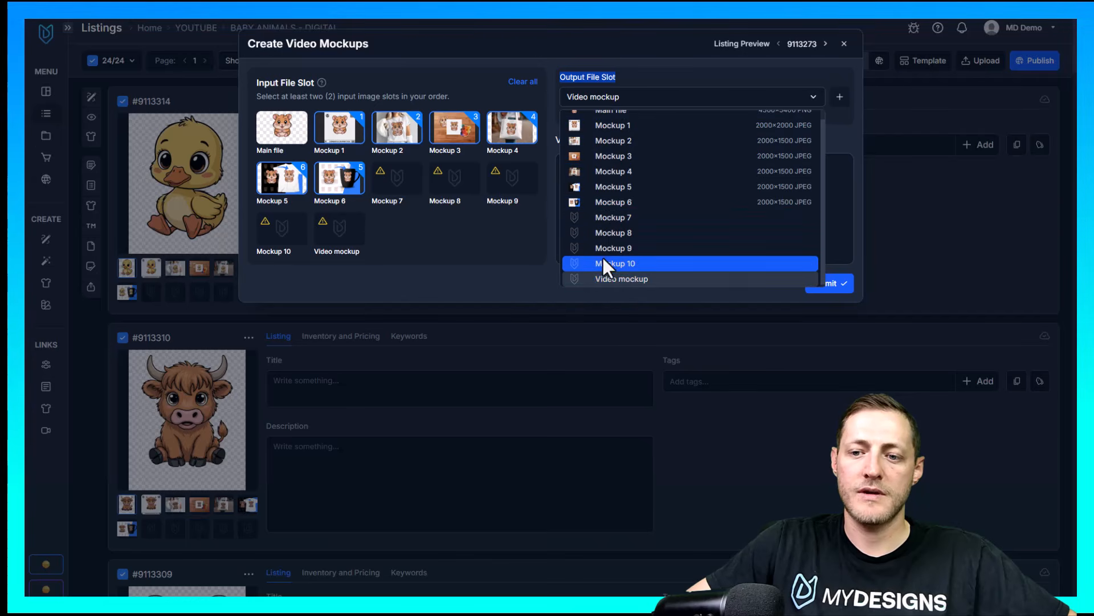
pyautogui.click(637, 279)
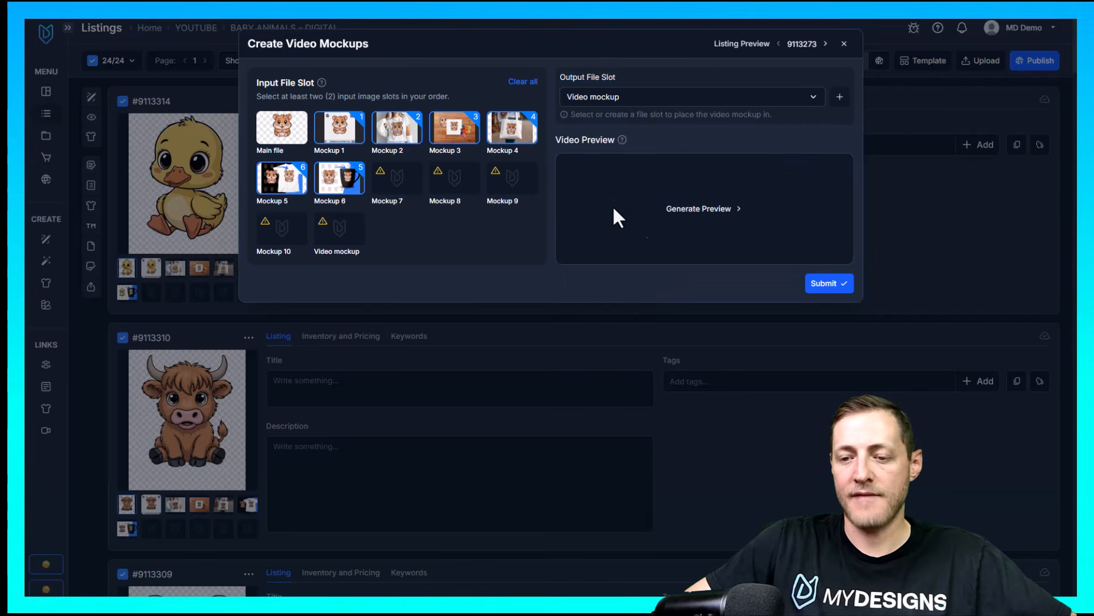
pyautogui.click(827, 278)
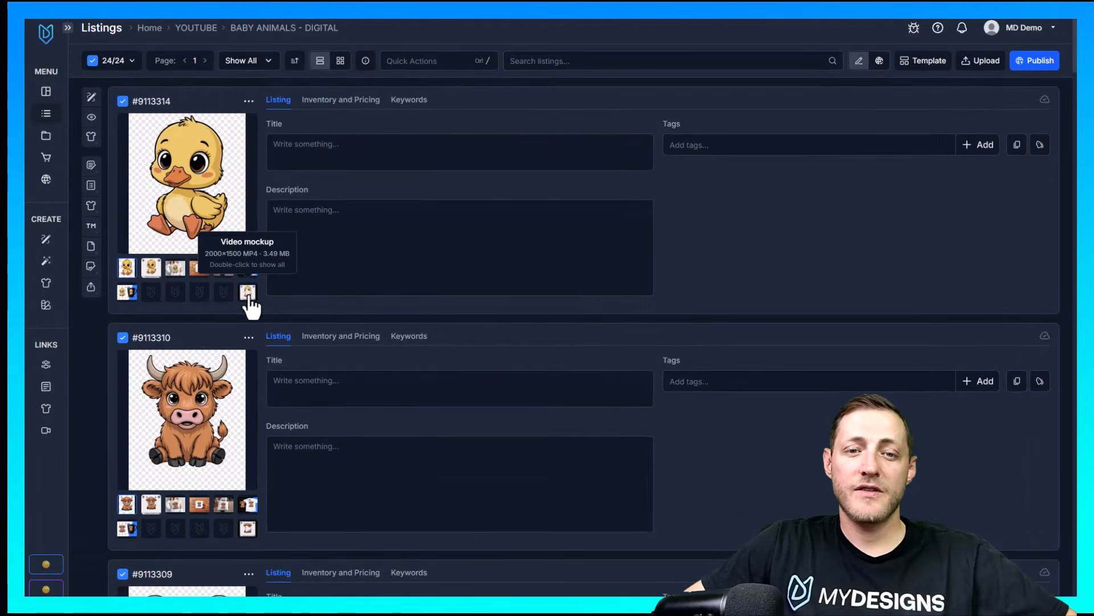
# Play the duckling listing's video mockup, close it and show that listing's Main file image again
pyautogui.click(276, 298)
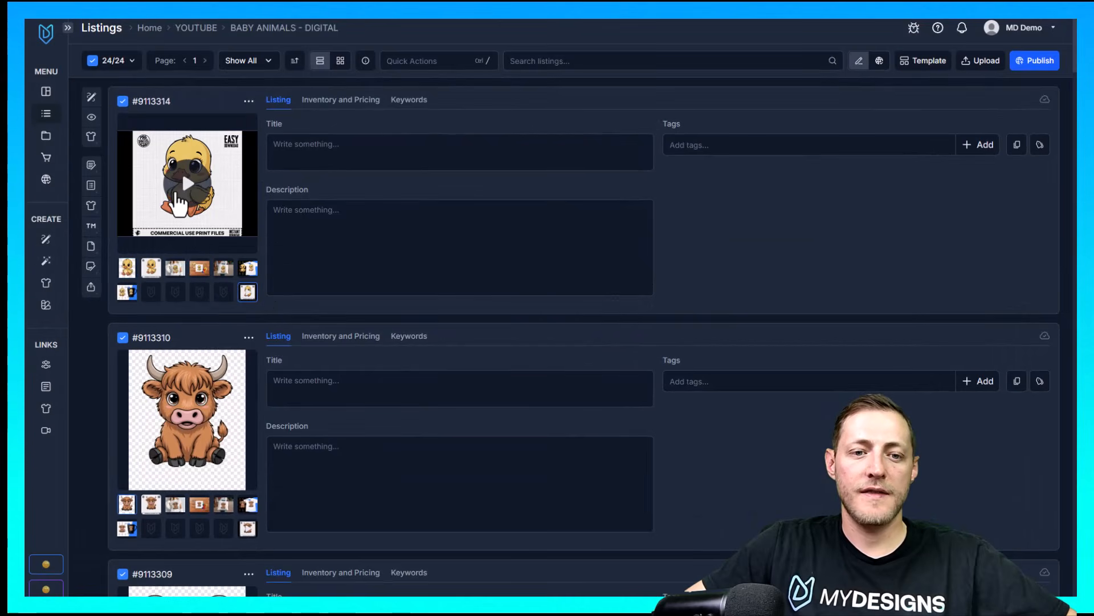
pyautogui.click(190, 183)
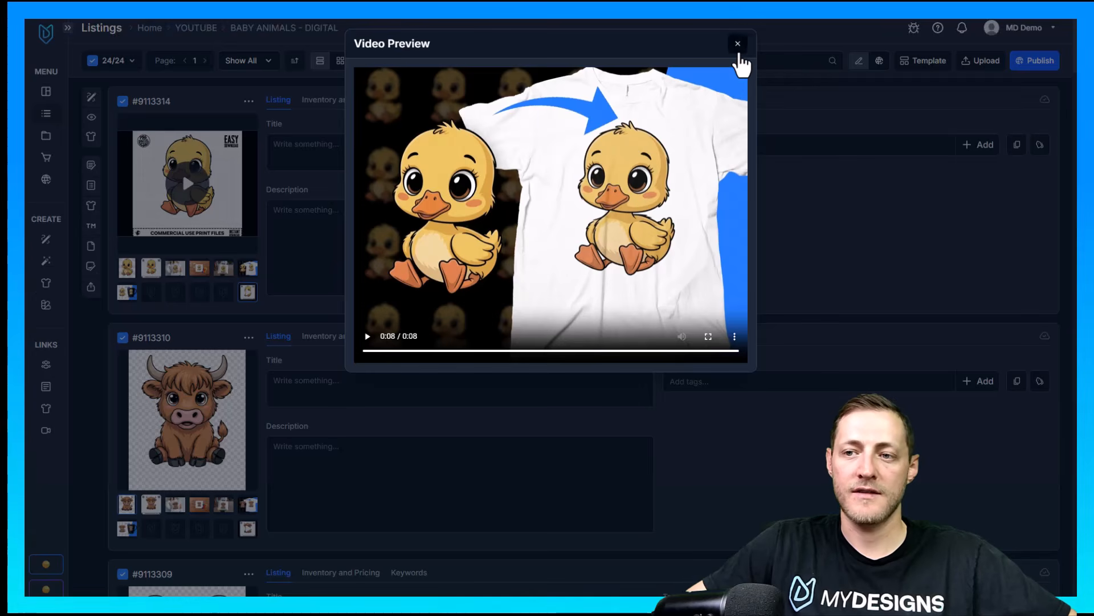
pyautogui.click(738, 48)
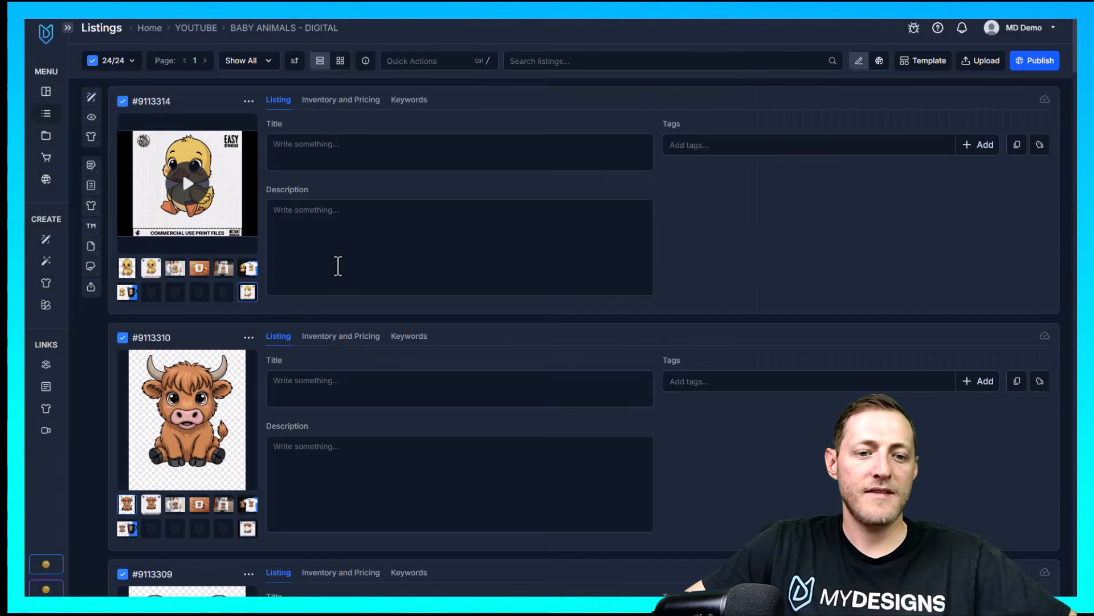
pyautogui.click(128, 269)
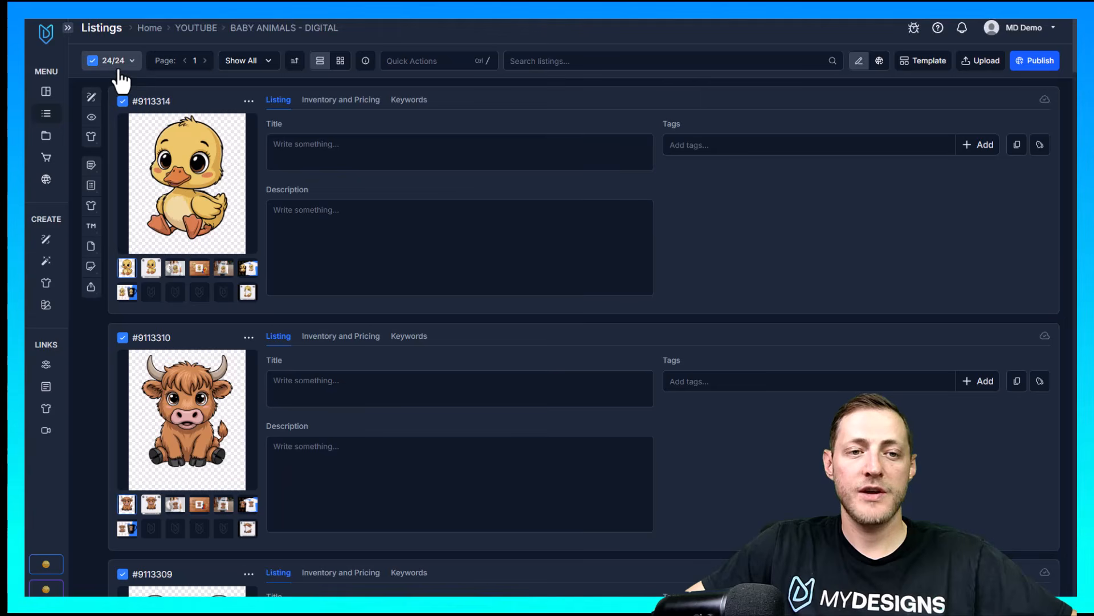
# Open Vision AI for the selected listings and change the product type from T-Shirt to Digital
pyautogui.click(91, 118)
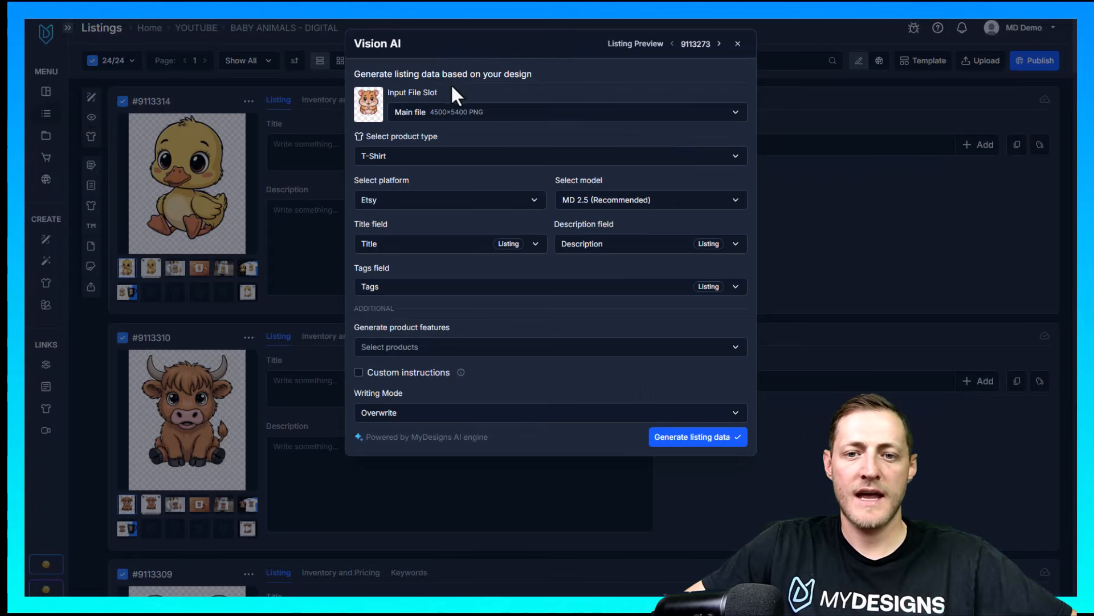
pyautogui.click(418, 96)
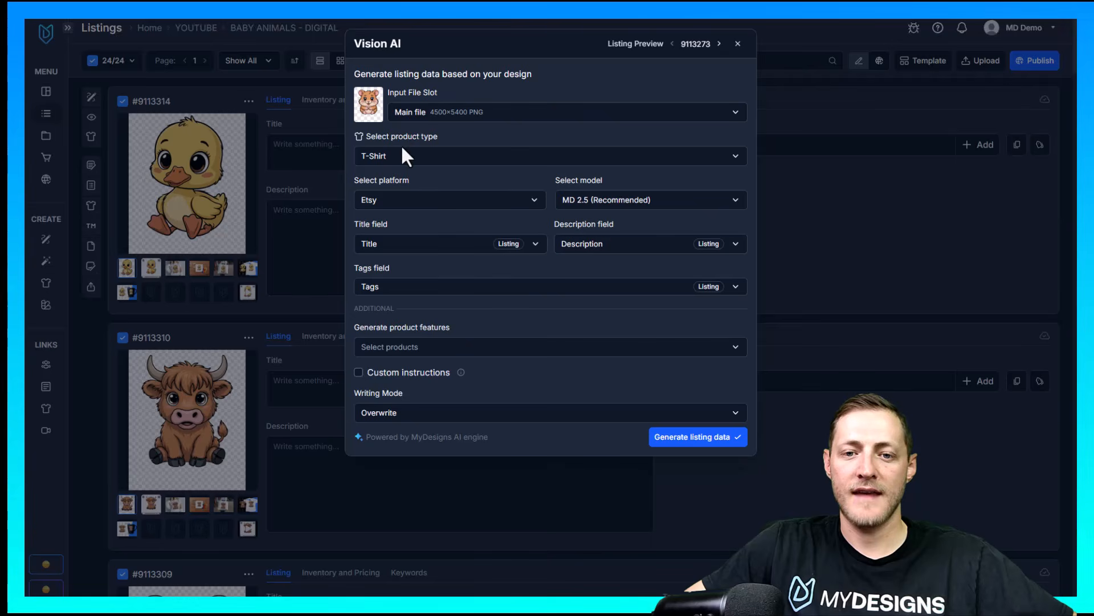
pyautogui.click(392, 156)
pyautogui.click(369, 180)
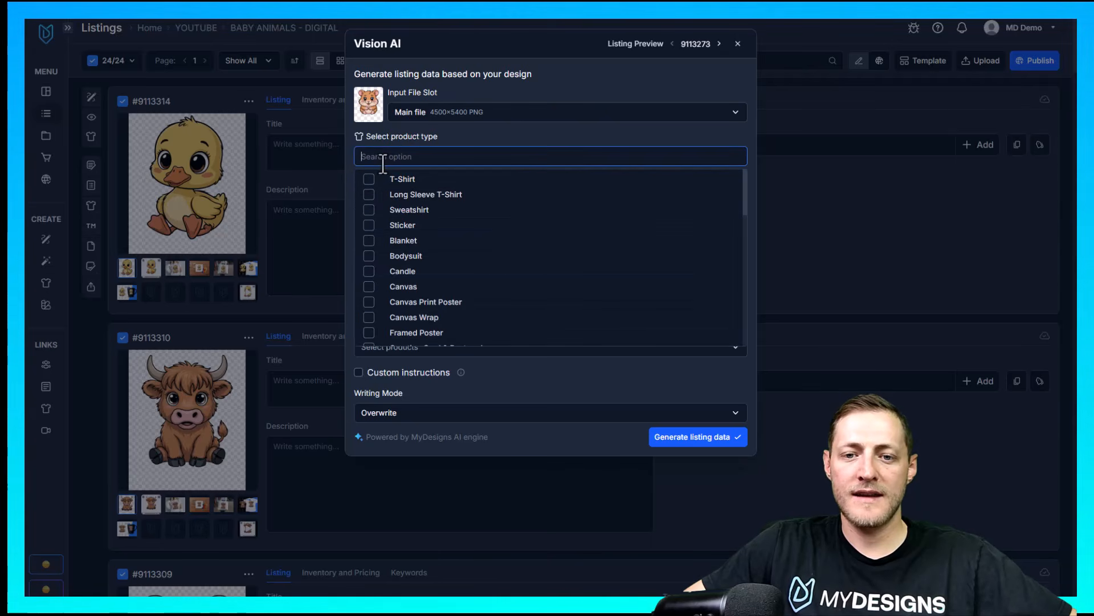
pyautogui.write('Digit')
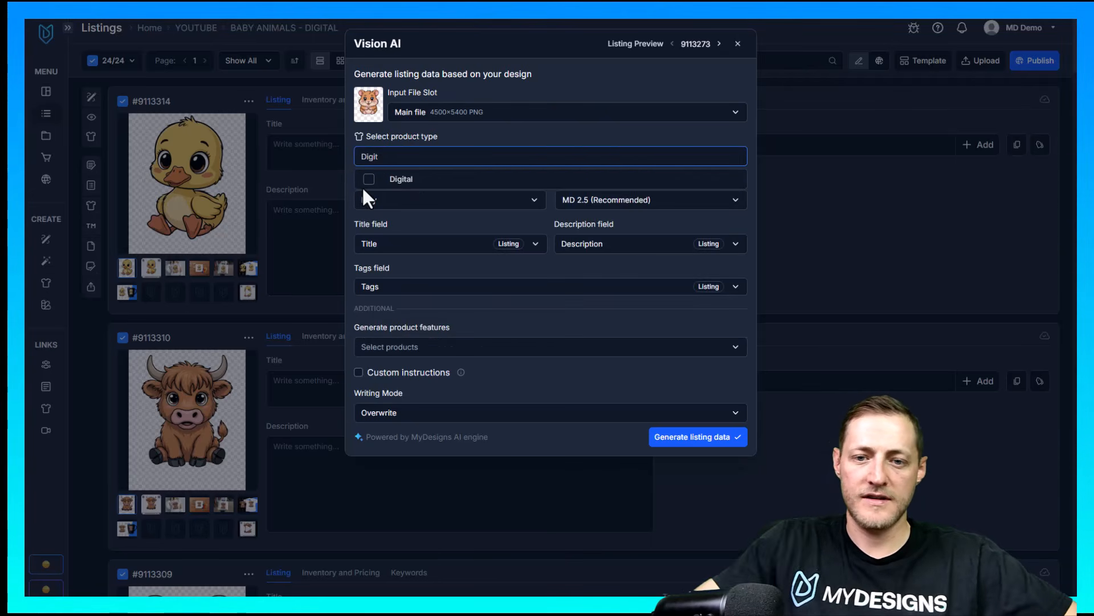
pyautogui.click(367, 181)
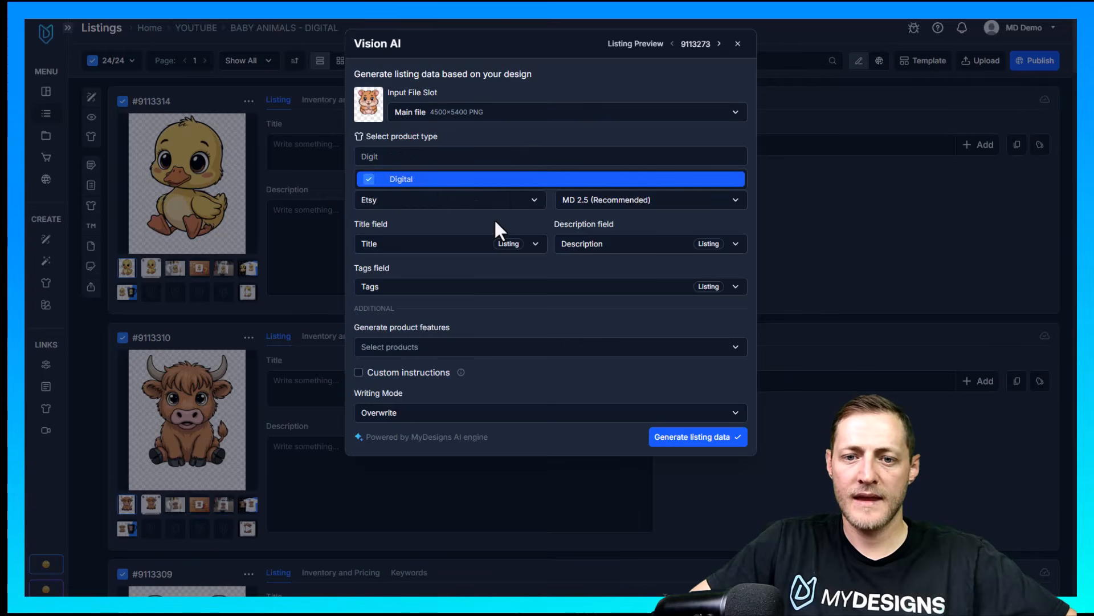
pyautogui.click(434, 220)
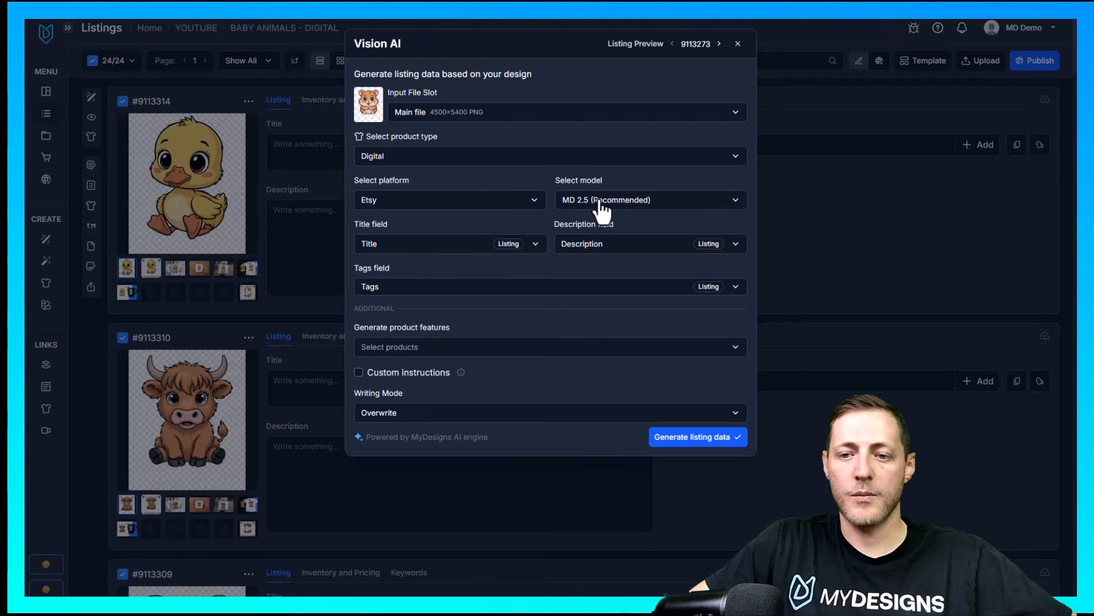
pyautogui.click(421, 248)
pyautogui.click(387, 281)
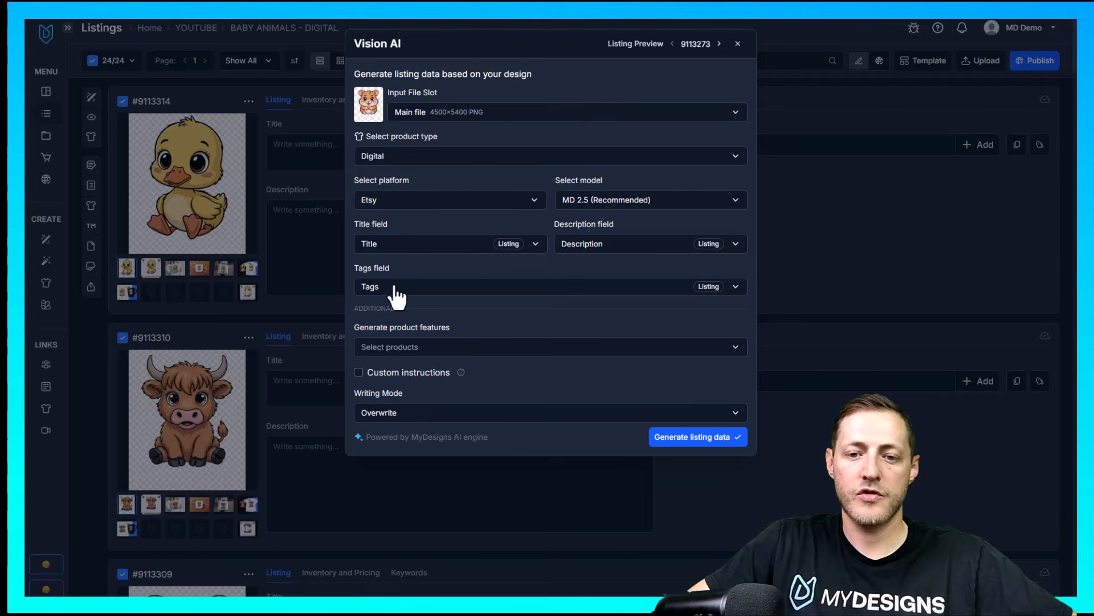
pyautogui.doubleClick(423, 328)
pyautogui.click(471, 331)
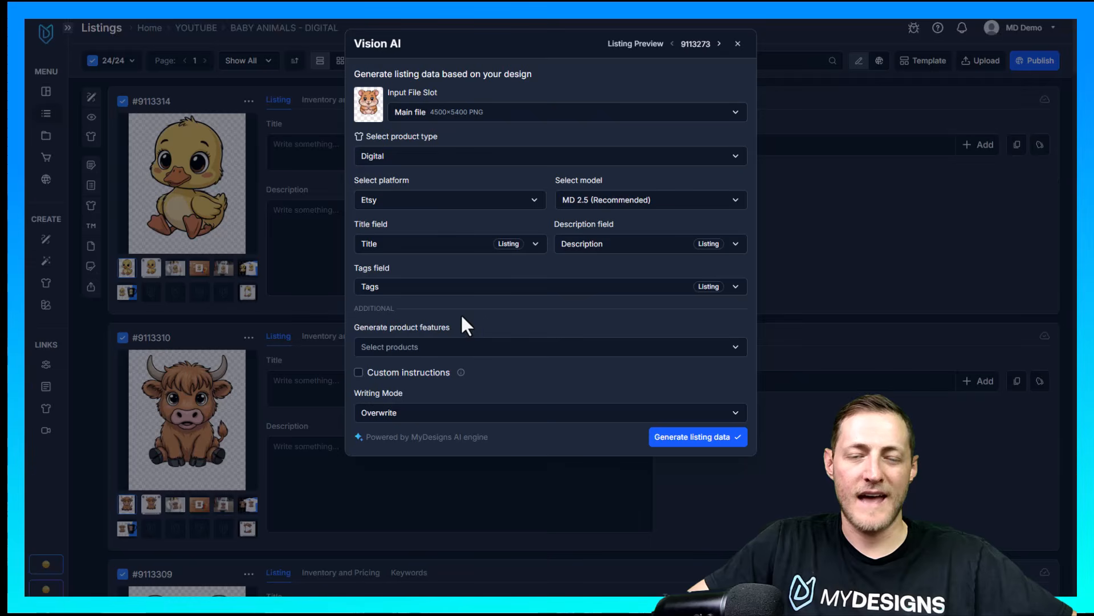
# Enable custom instructions and enter "This is a digital file being sold as a PNG. Please include this in the data"
pyautogui.click(359, 374)
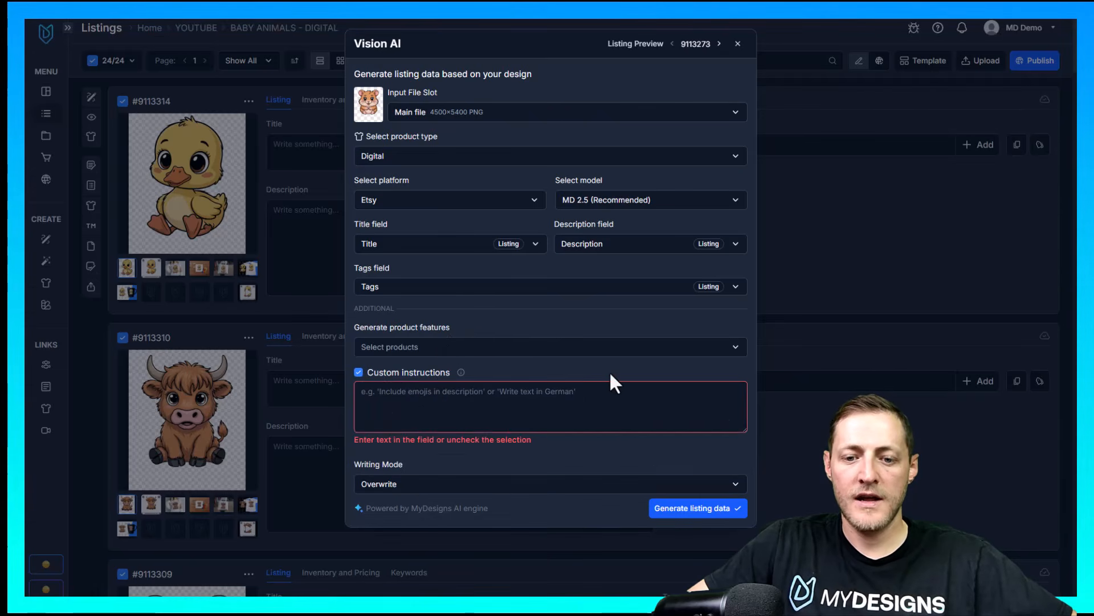
pyautogui.write('This is a di')
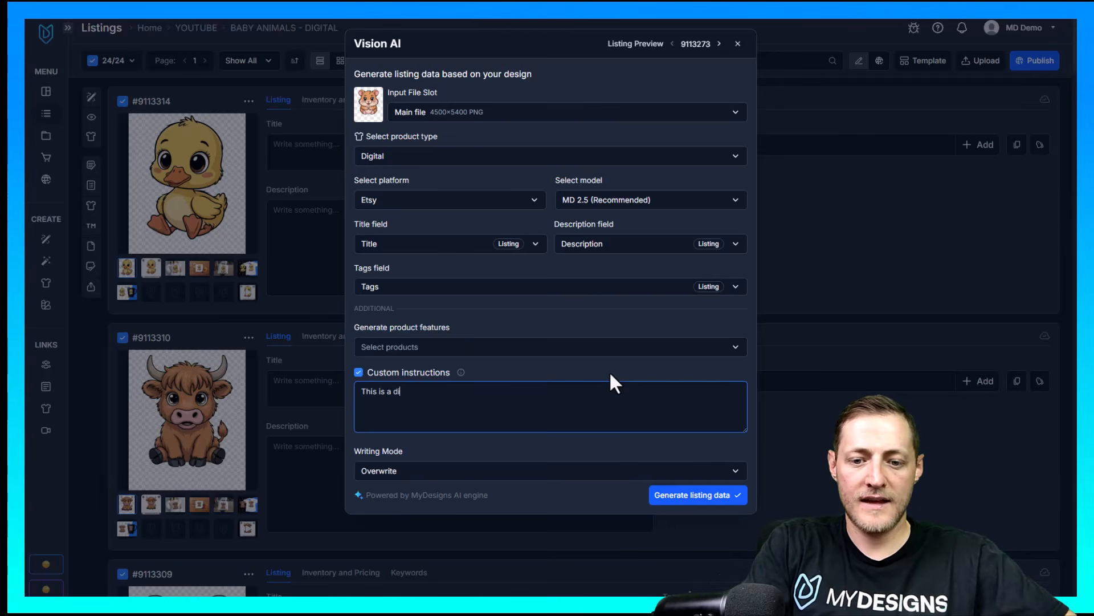
pyautogui.write('gital file bei')
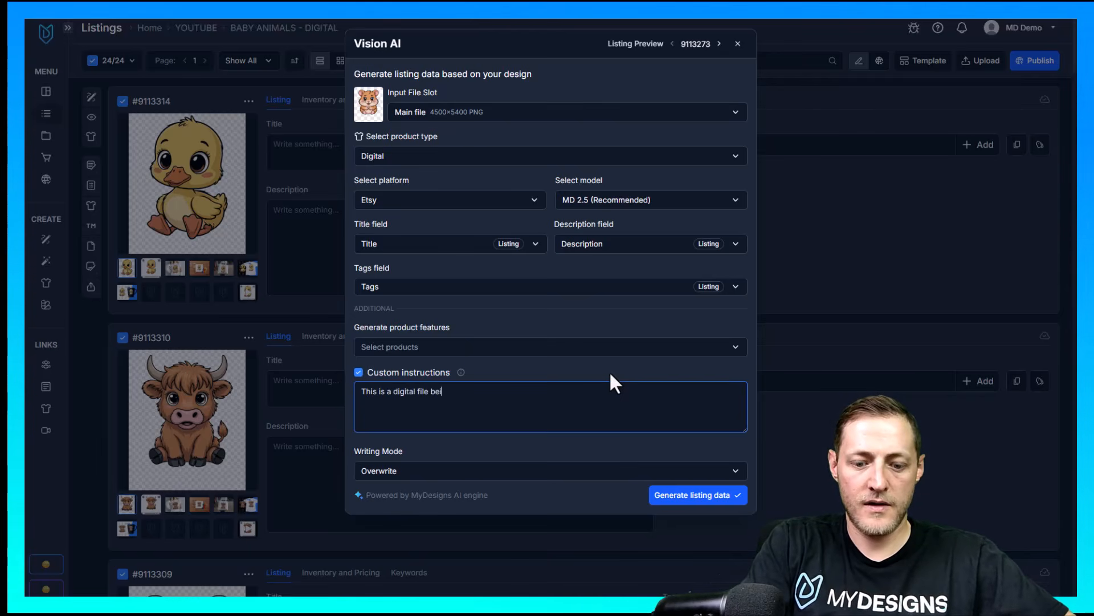
pyautogui.write('ng sold as a PNG. Please include this in the dat')
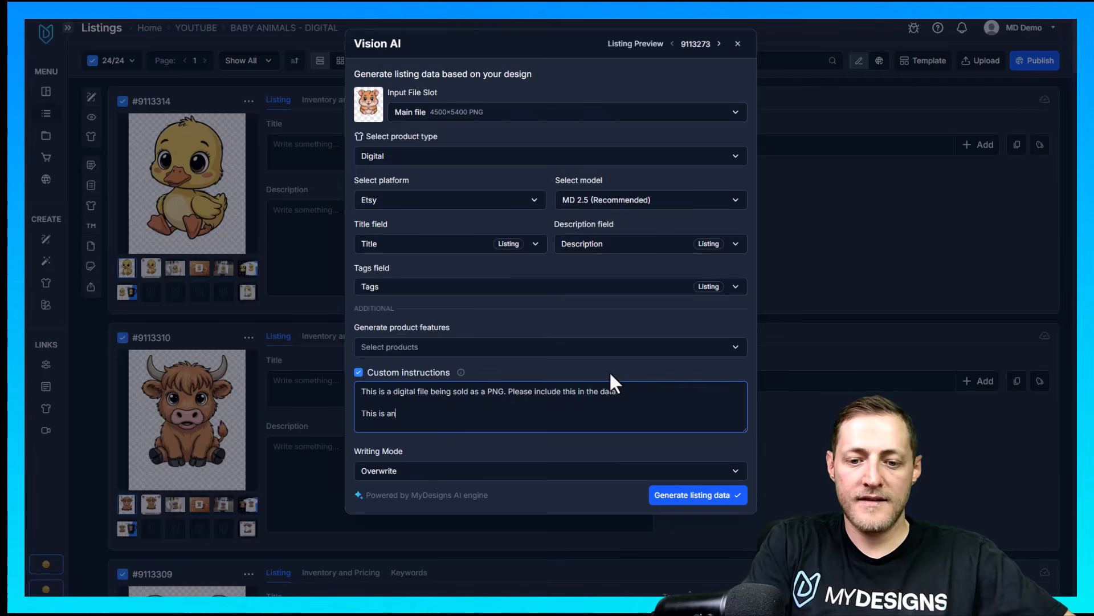
# Add a second custom instruction: "This is an AI generated image, please include this at the bottom of each description."
pyautogui.write('an AI generated imagine')
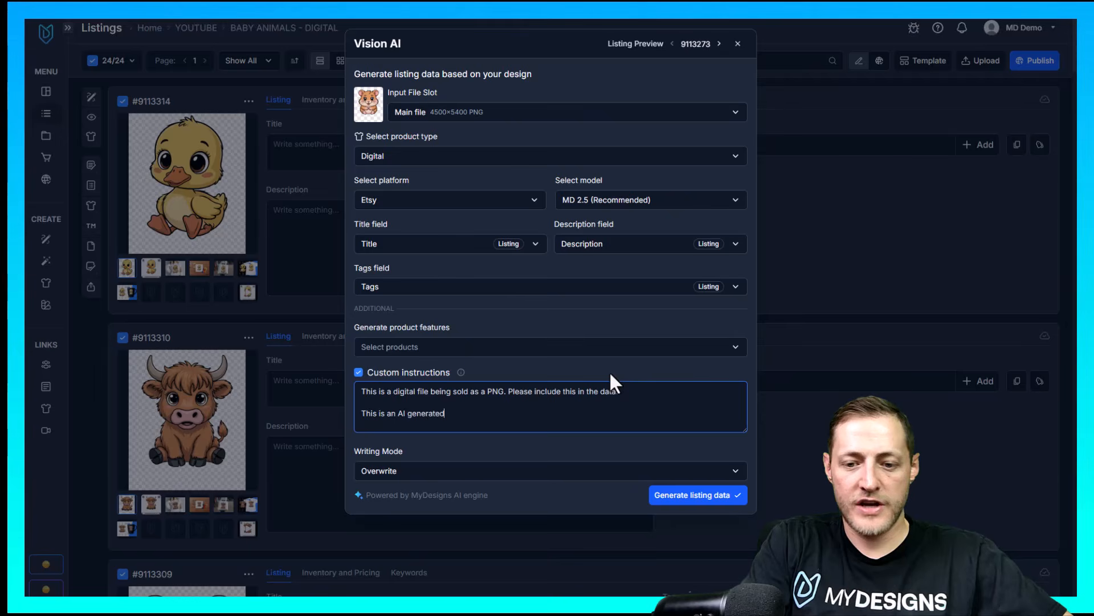
pyautogui.press('BackSpace')
pyautogui.press('BackSpace')
pyautogui.press('BackSpace')
pyautogui.write('e, plea')
pyautogui.write('se includ')
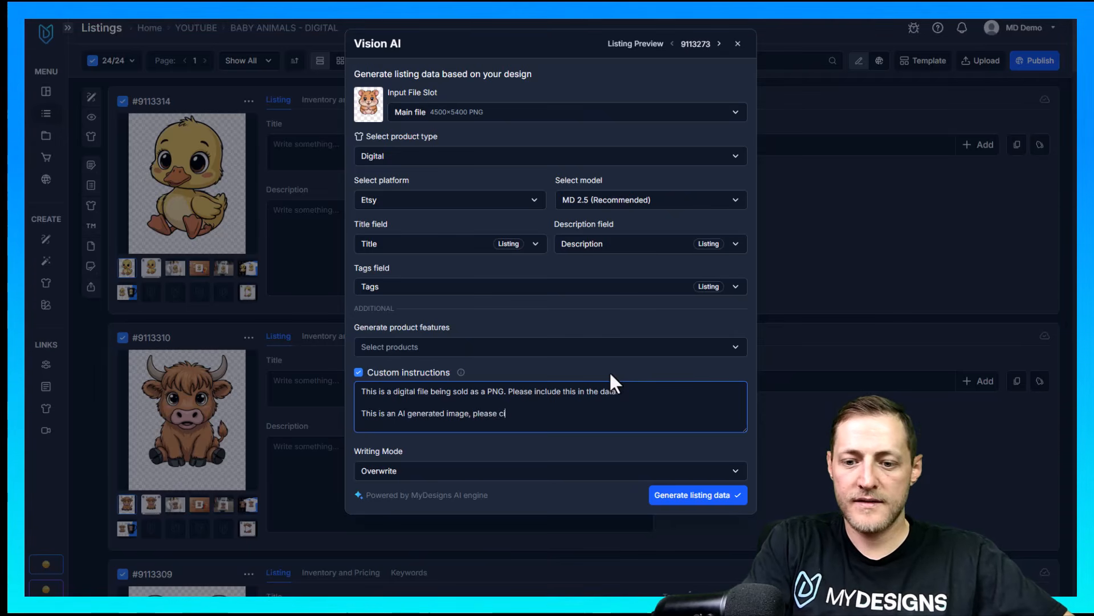
pyautogui.write('e this at')
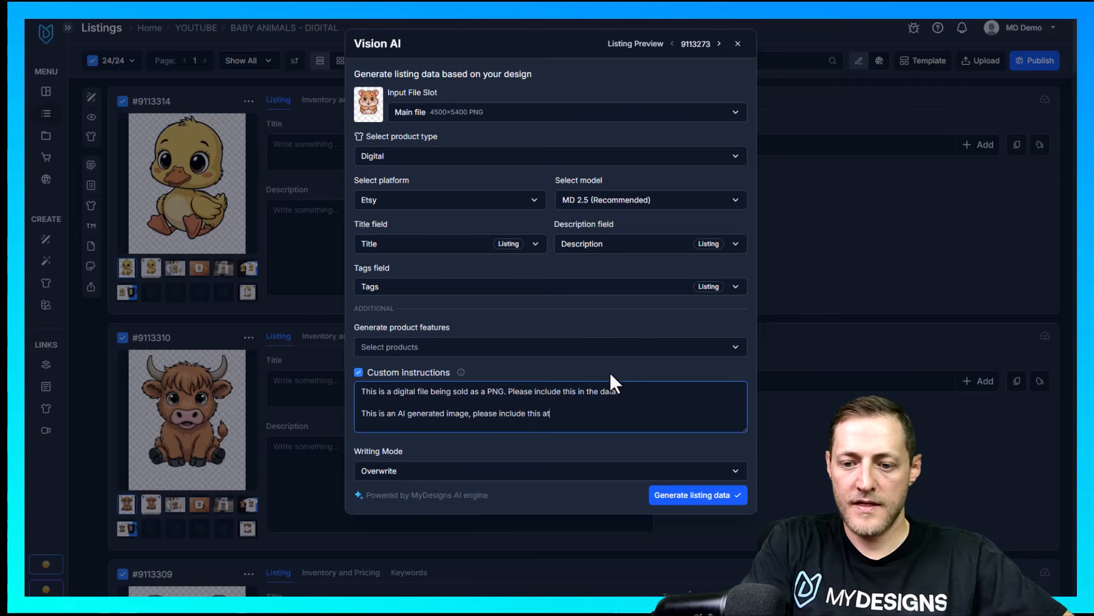
pyautogui.write(' the bottom of eac')
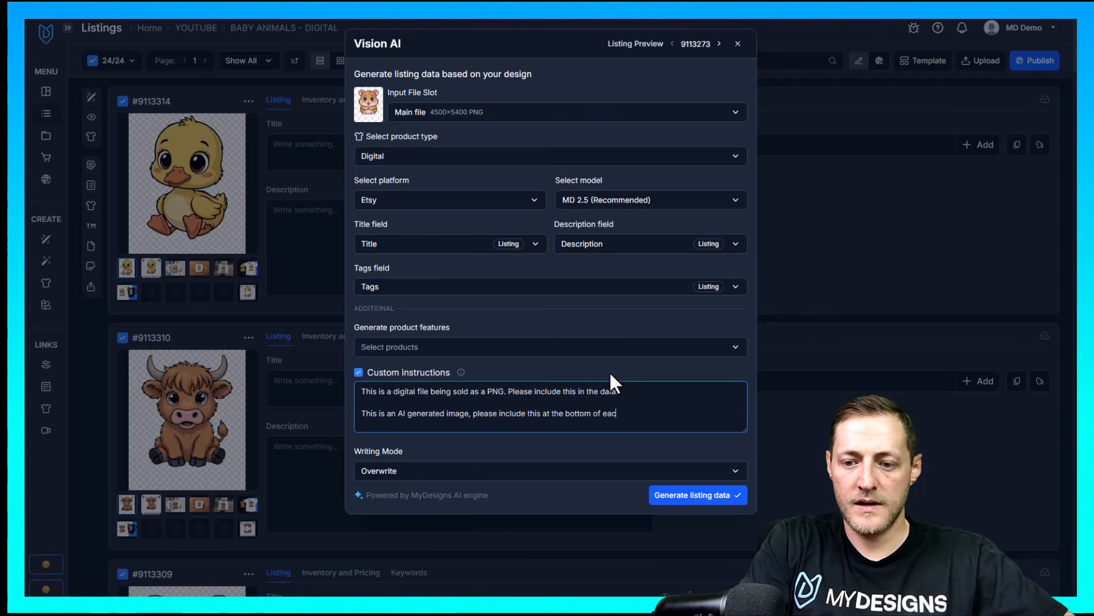
pyautogui.write('h description.')
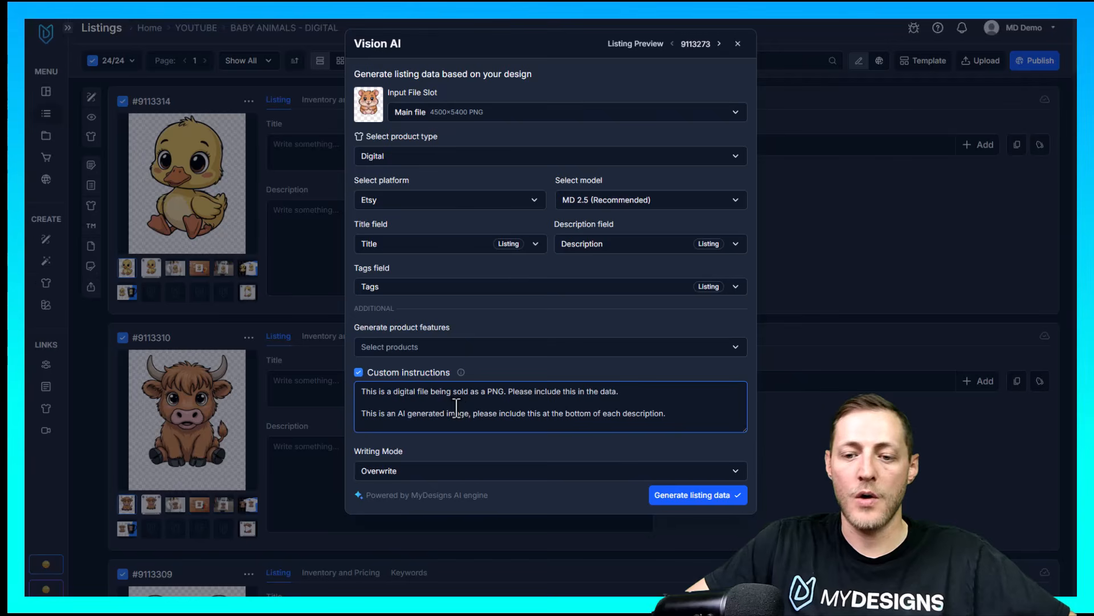
pyautogui.moveTo(686, 416); pyautogui.dragTo(360, 419)
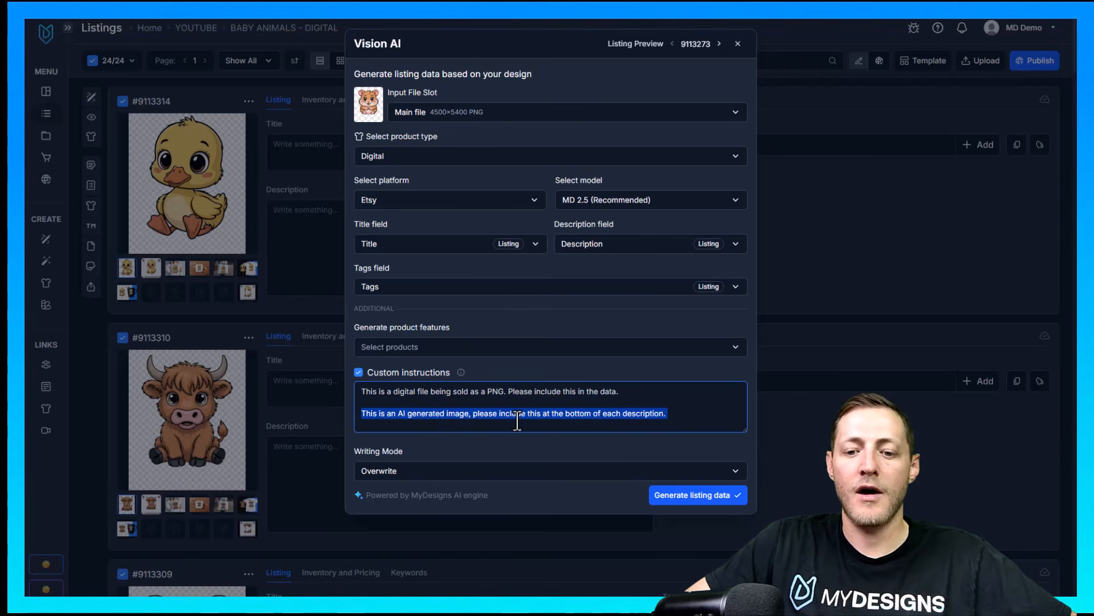
pyautogui.click(673, 418)
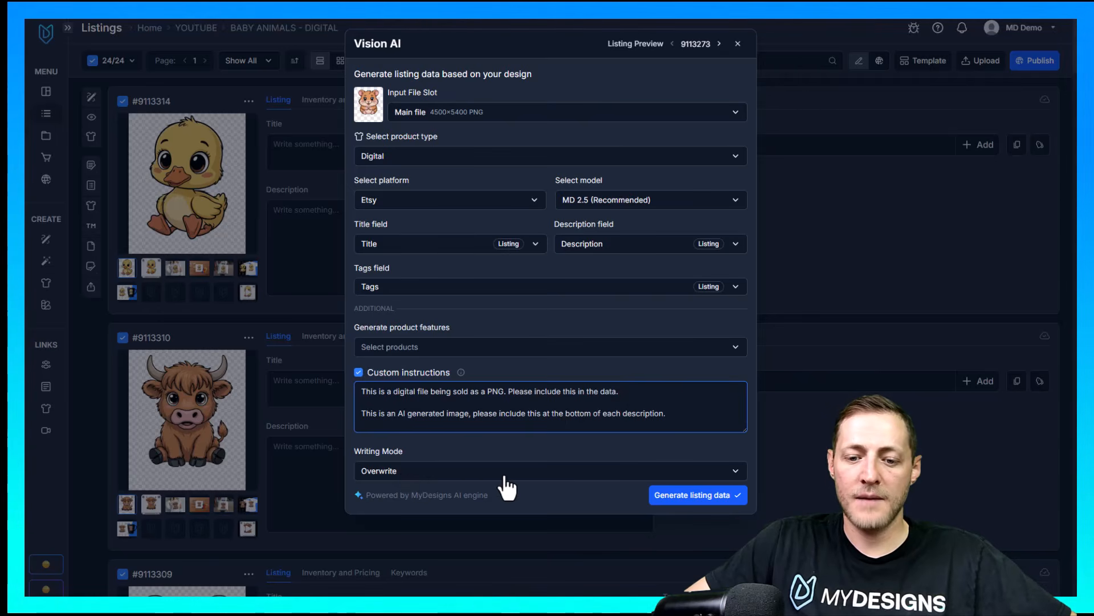
# Generate the listing data for all selected listings and review the duckling listing's title, tags and description
pyautogui.click(692, 495)
pyautogui.click(573, 132)
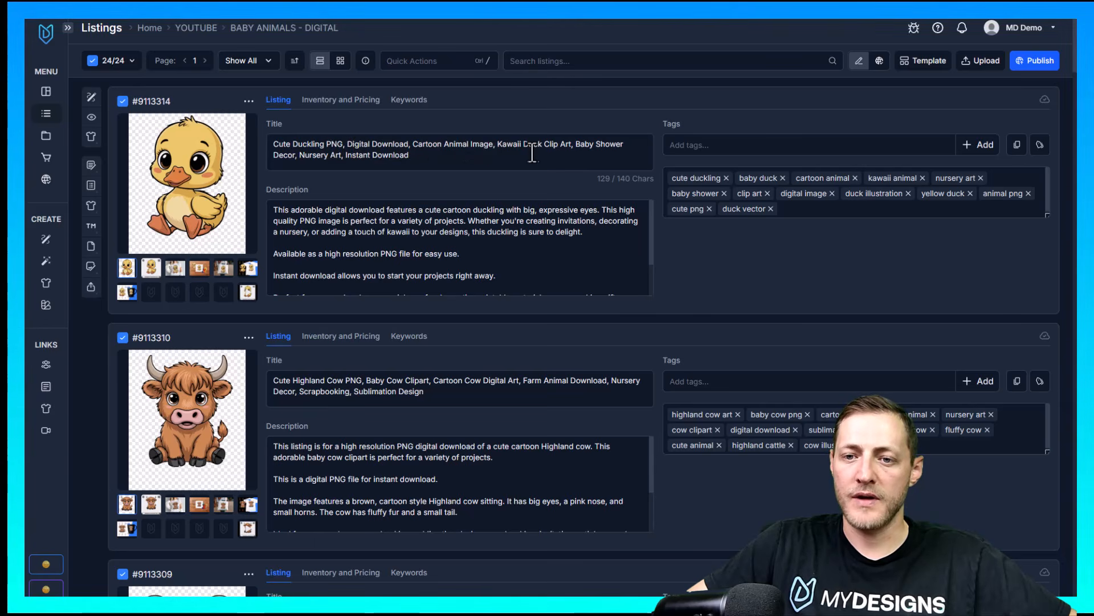
pyautogui.click(301, 156)
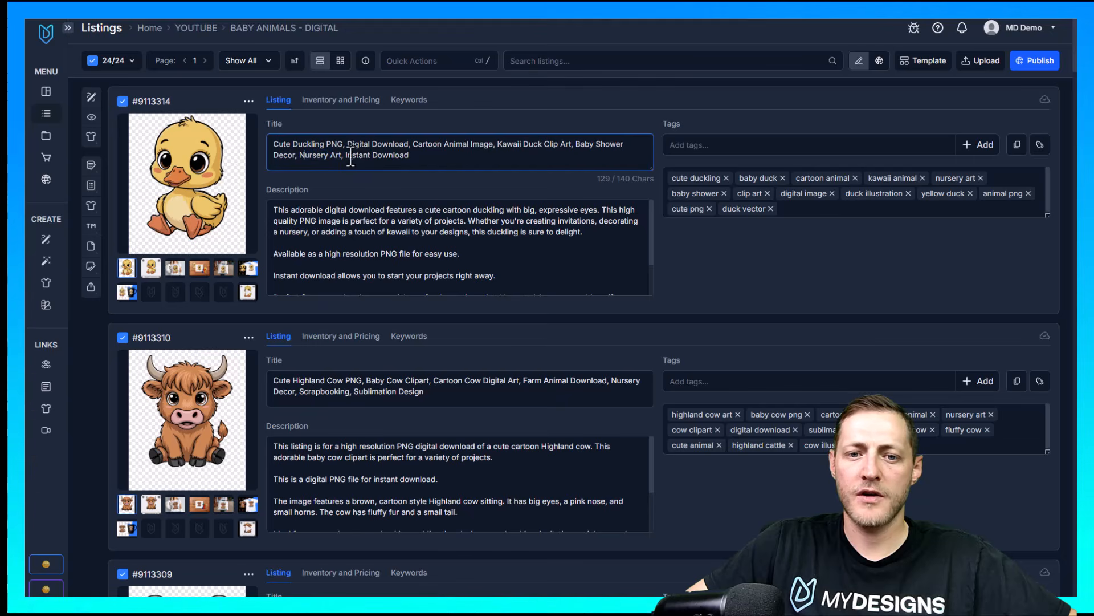
pyautogui.click(419, 162)
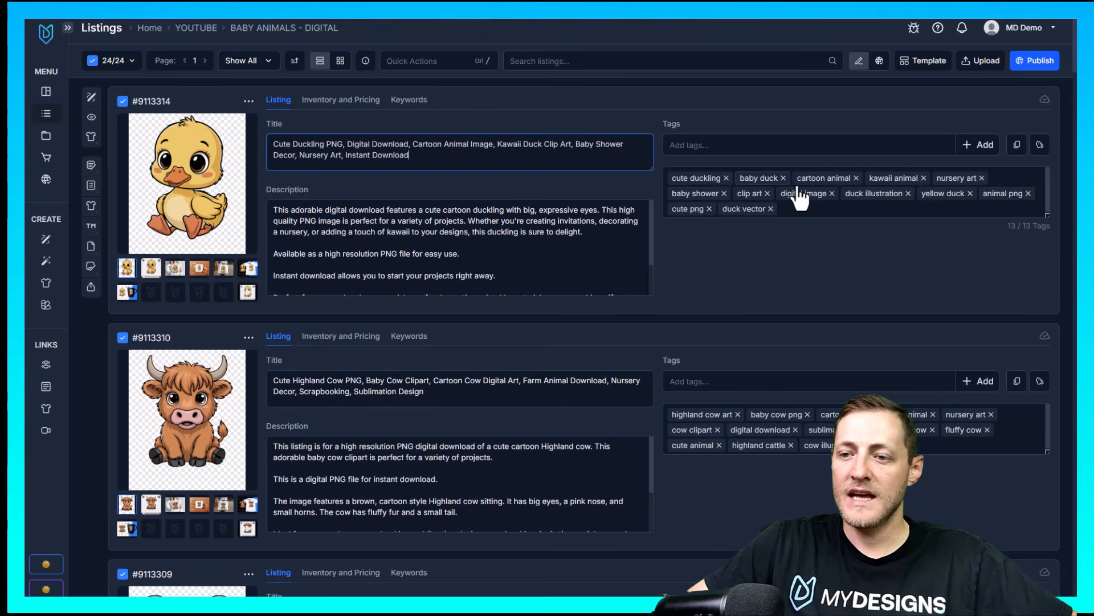
pyautogui.scroll(-2, 402, 226)
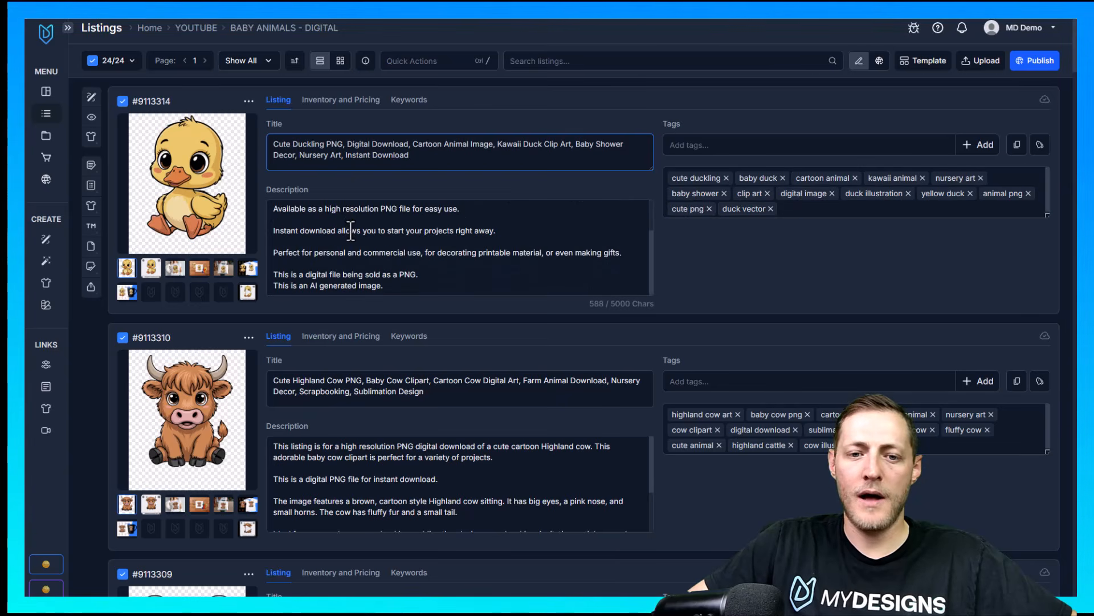
# Check the digital PNG and AI-generated statements at the end of the duckling and Highland cow descriptions
pyautogui.scroll(-1, 396, 241)
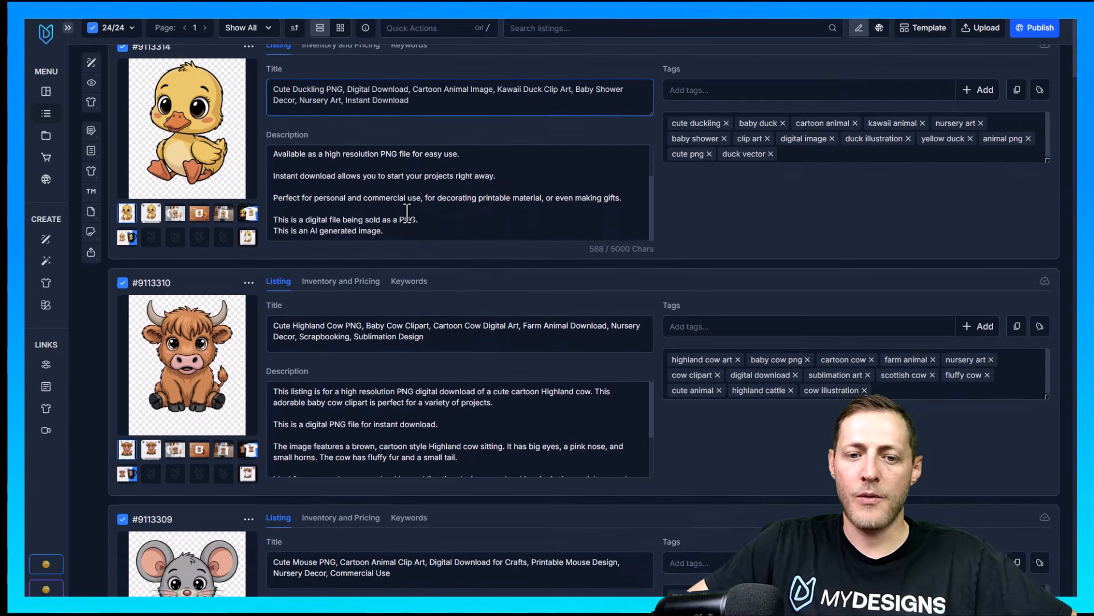
pyautogui.moveTo(394, 231); pyautogui.dragTo(268, 235)
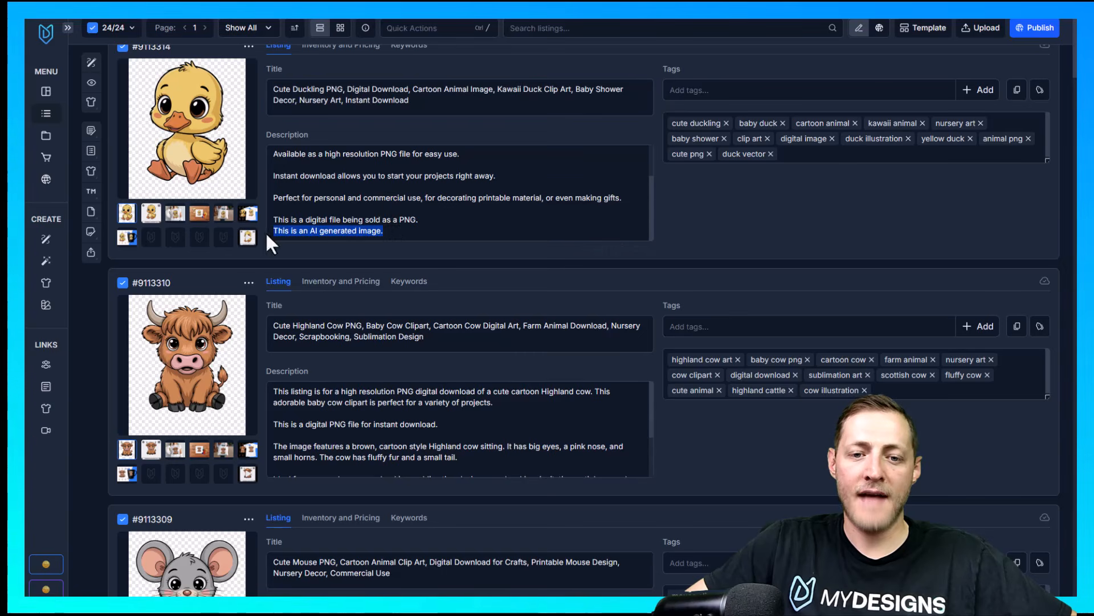
pyautogui.click(376, 234)
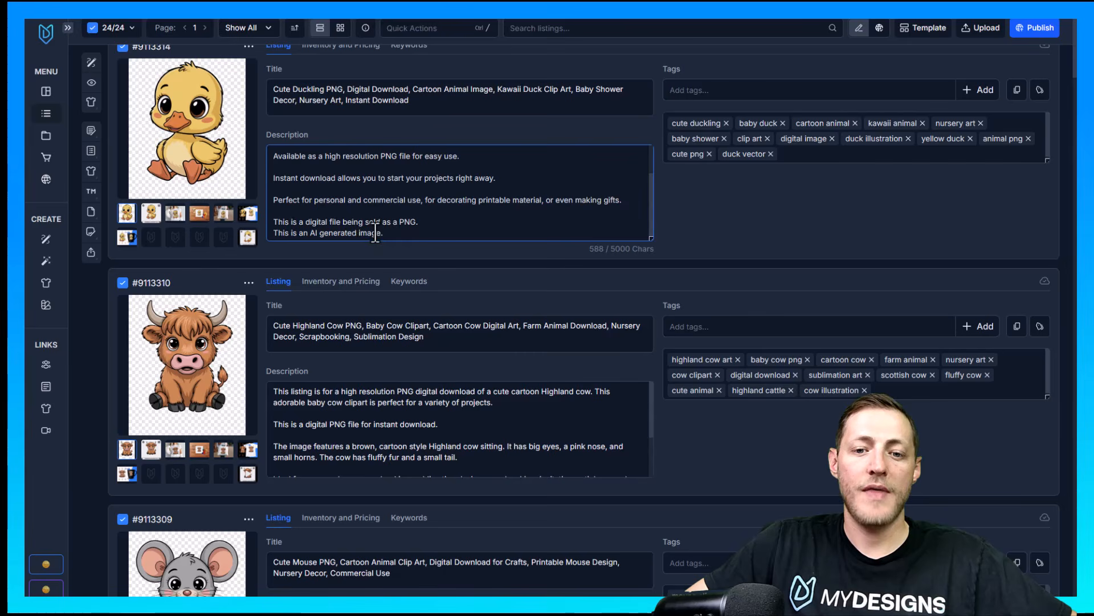
pyautogui.scroll(-8, 440, 360)
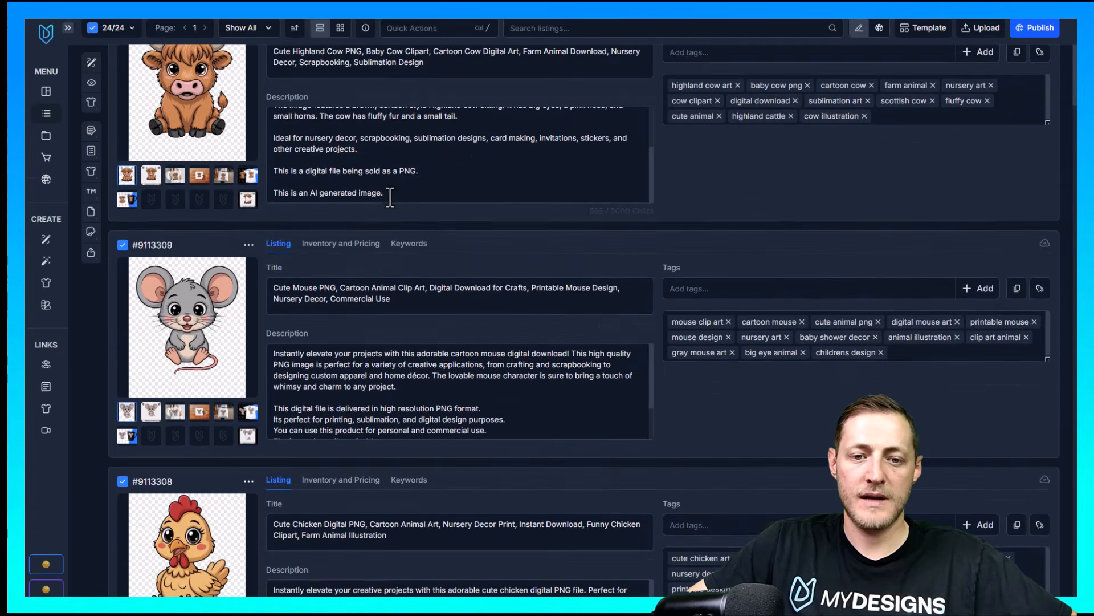
pyautogui.moveTo(391, 197); pyautogui.dragTo(264, 197)
pyautogui.click(431, 366)
pyautogui.scroll(-2, 447, 371)
pyautogui.scroll(3, 407, 422)
pyautogui.scroll(6, 464, 286)
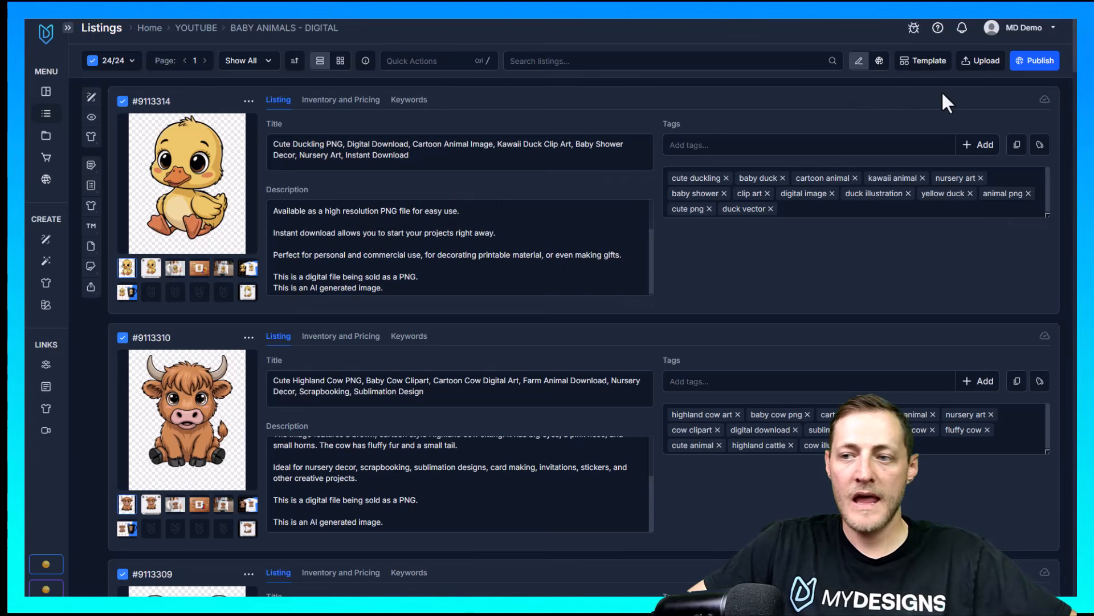
# Start publishing the selected listings as digital Etsy products, selling the main file without conversion, and continue to the mockup selection
pyautogui.click(1037, 63)
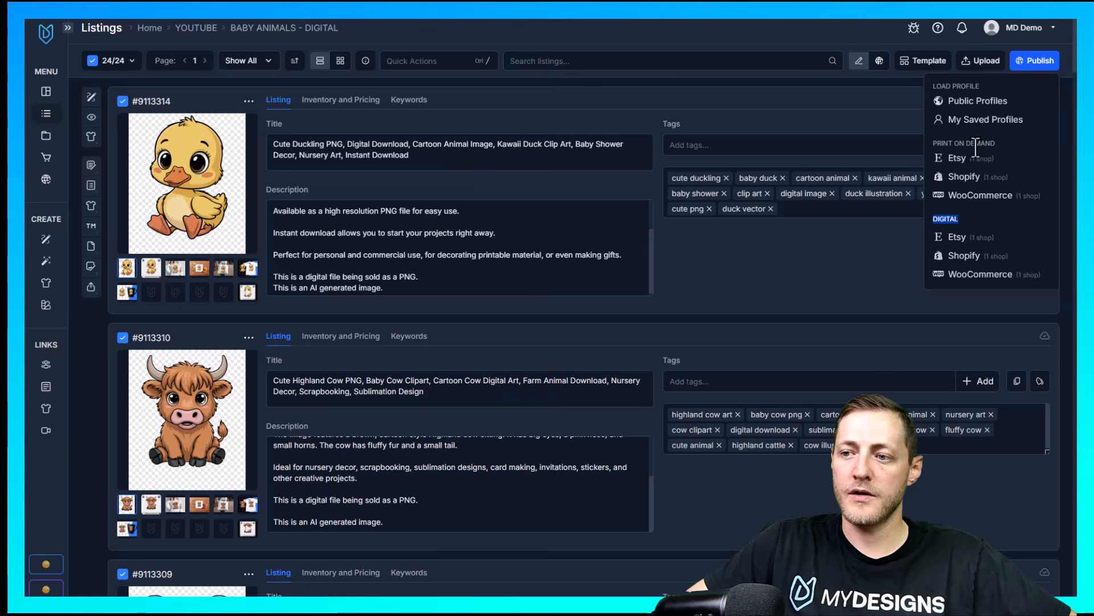
pyautogui.click(971, 244)
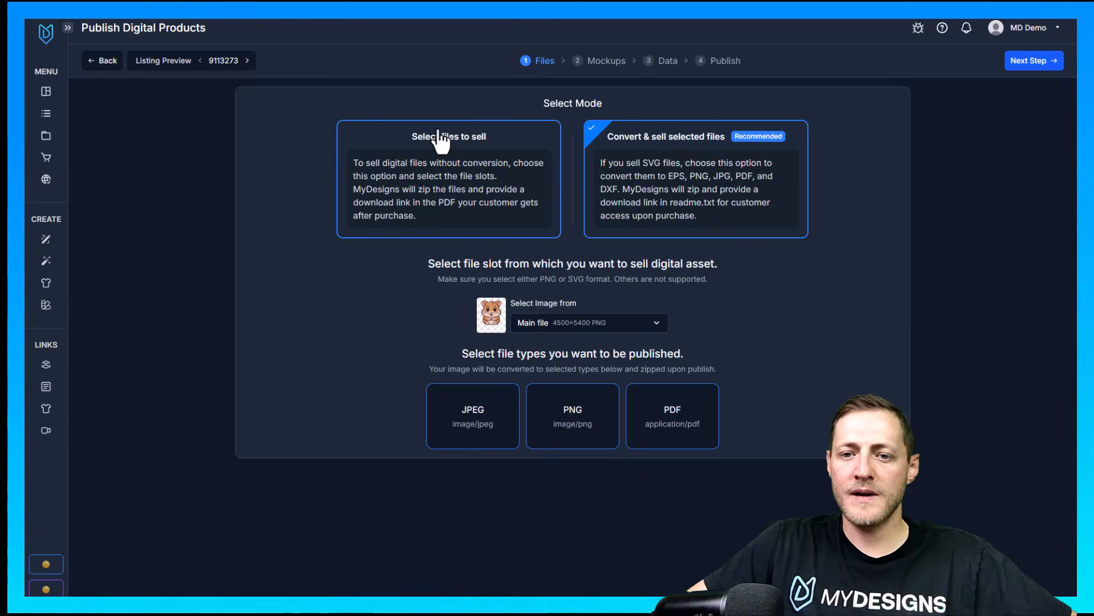
pyautogui.click(480, 160)
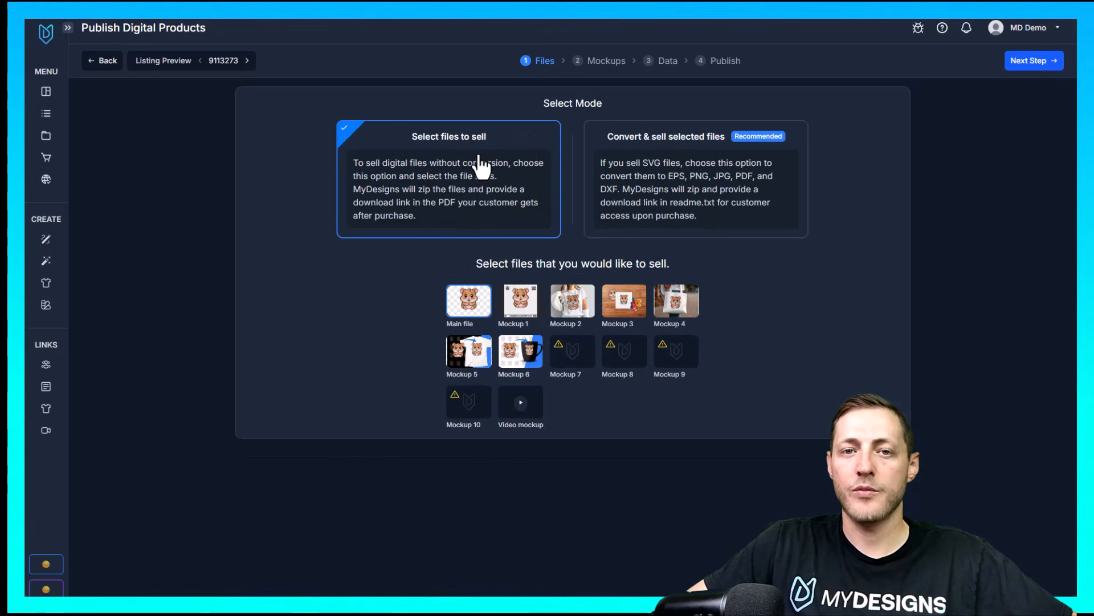
pyautogui.click(520, 303)
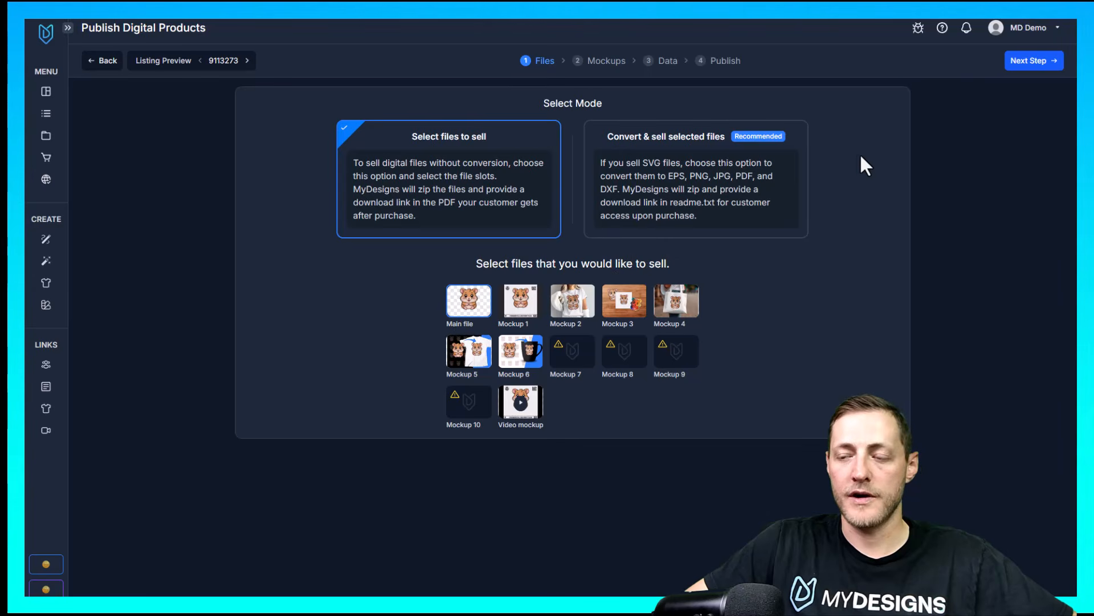
pyautogui.click(1031, 62)
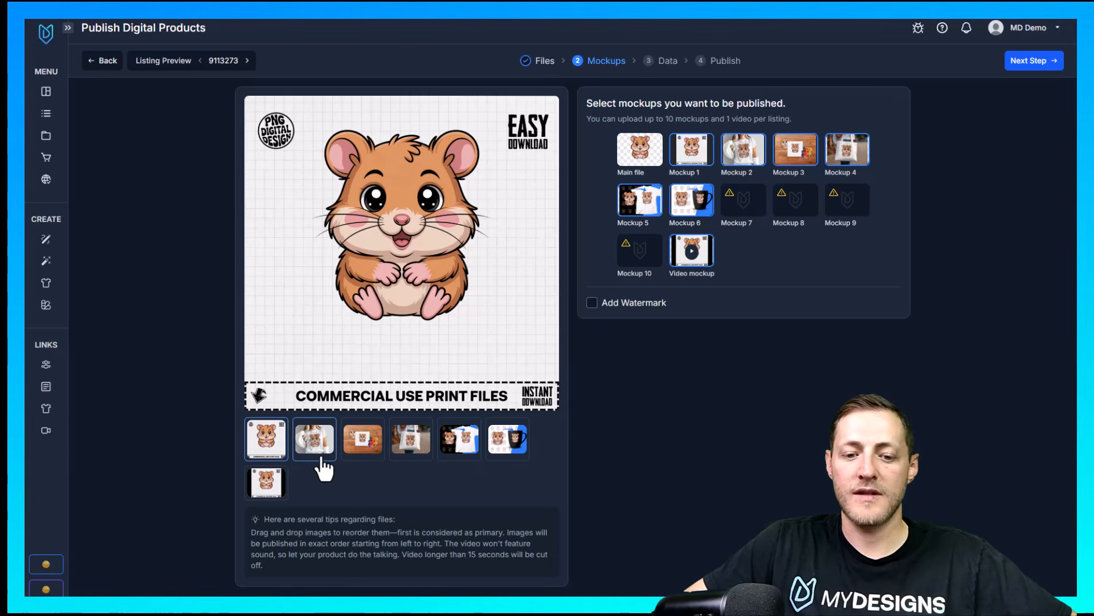
# Preview the hamster listing's mockups and continue to the listing data with the watermark left off
pyautogui.moveTo(277, 454)
pyautogui.mouseDown()
pyautogui.moveTo(406, 436)
pyautogui.moveTo(278, 444)
pyautogui.mouseUp()
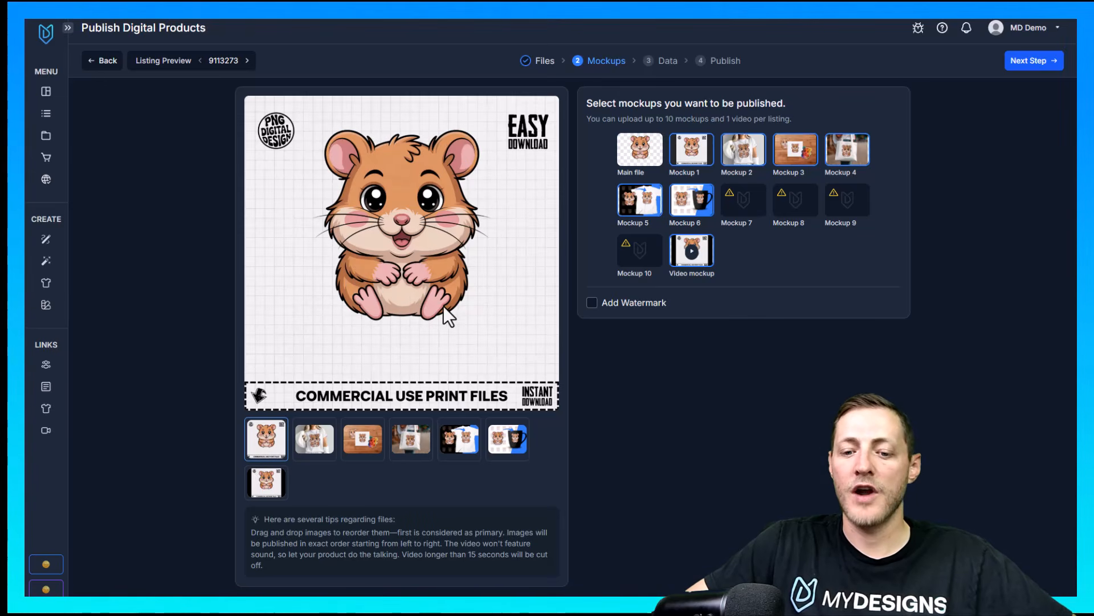
pyautogui.click(362, 439)
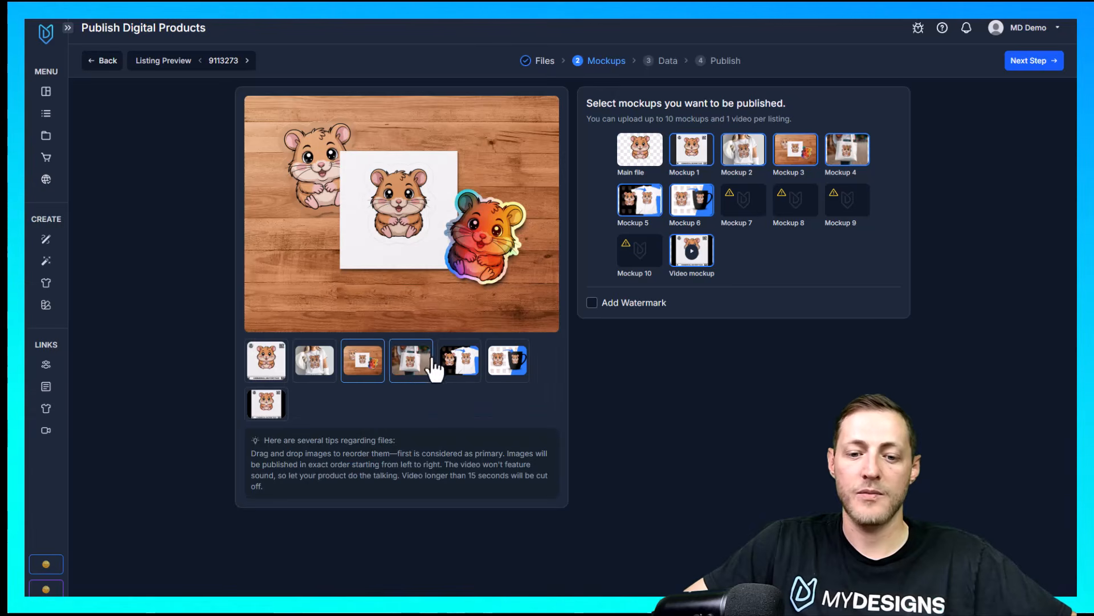
pyautogui.click(412, 362)
pyautogui.click(272, 365)
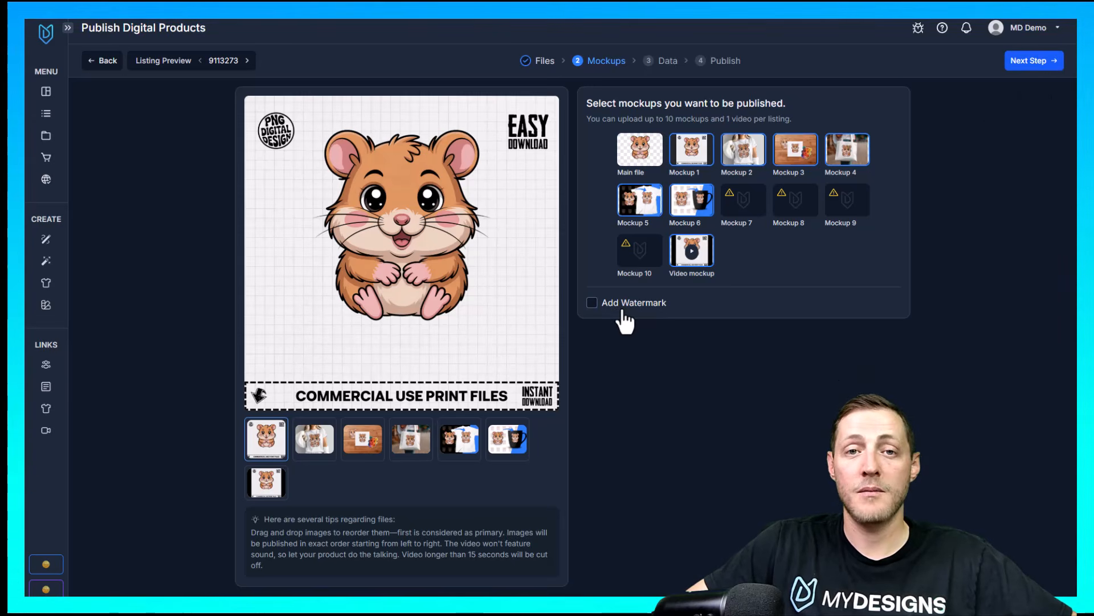
pyautogui.click(605, 302)
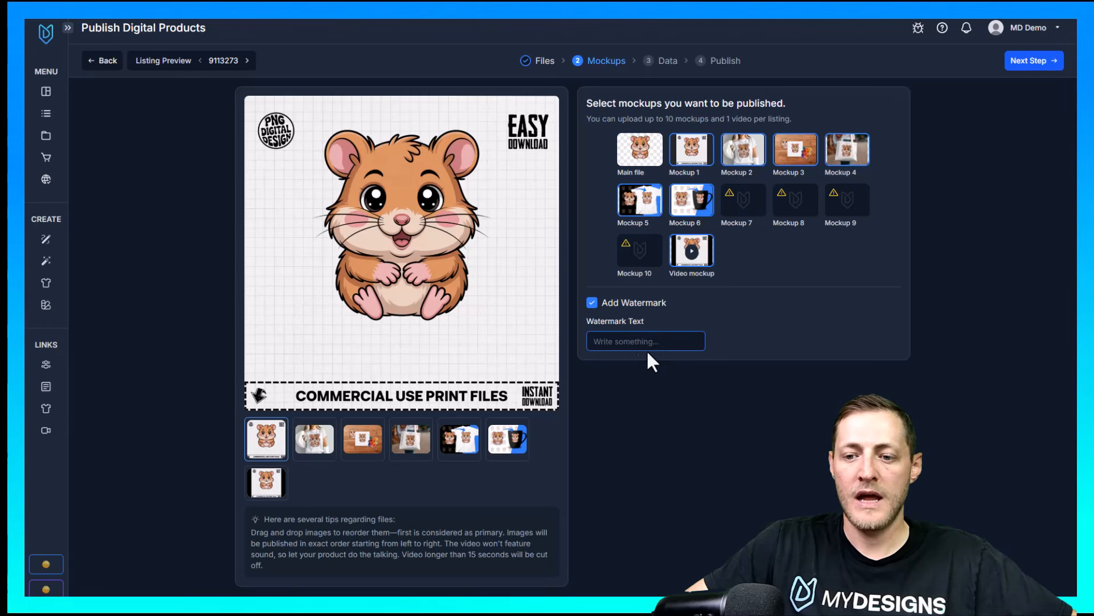
pyautogui.click(595, 305)
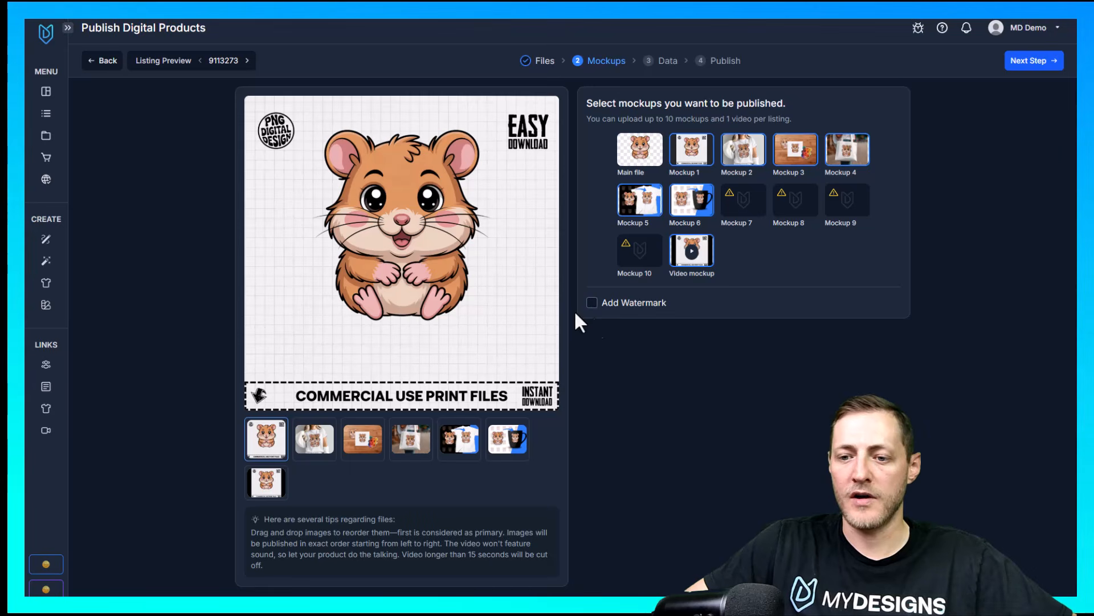
pyautogui.click(1027, 63)
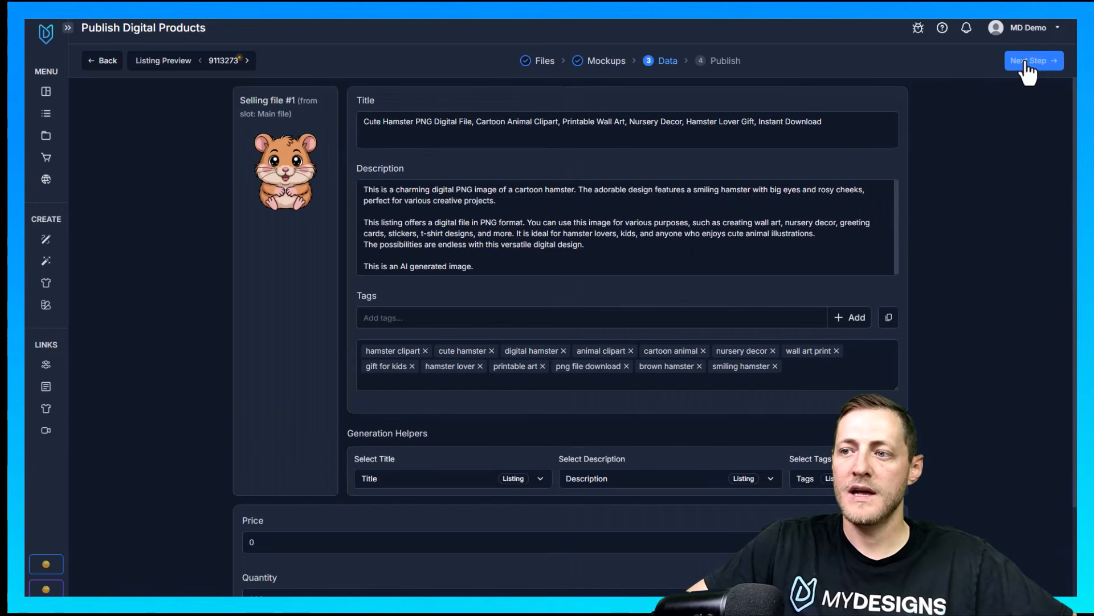
# Review the hamster listing's title, description and tags, and browse the data of the following listings
pyautogui.scroll(-2, 684, 279)
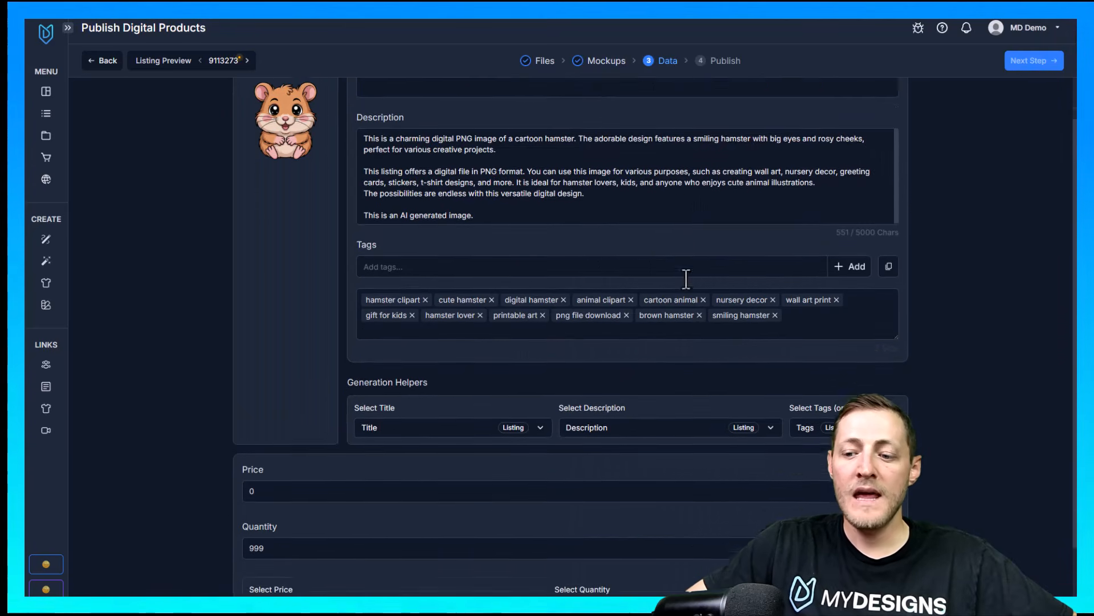
pyautogui.scroll(1, 673, 279)
pyautogui.scroll(-1, 673, 280)
pyautogui.scroll(2, 690, 280)
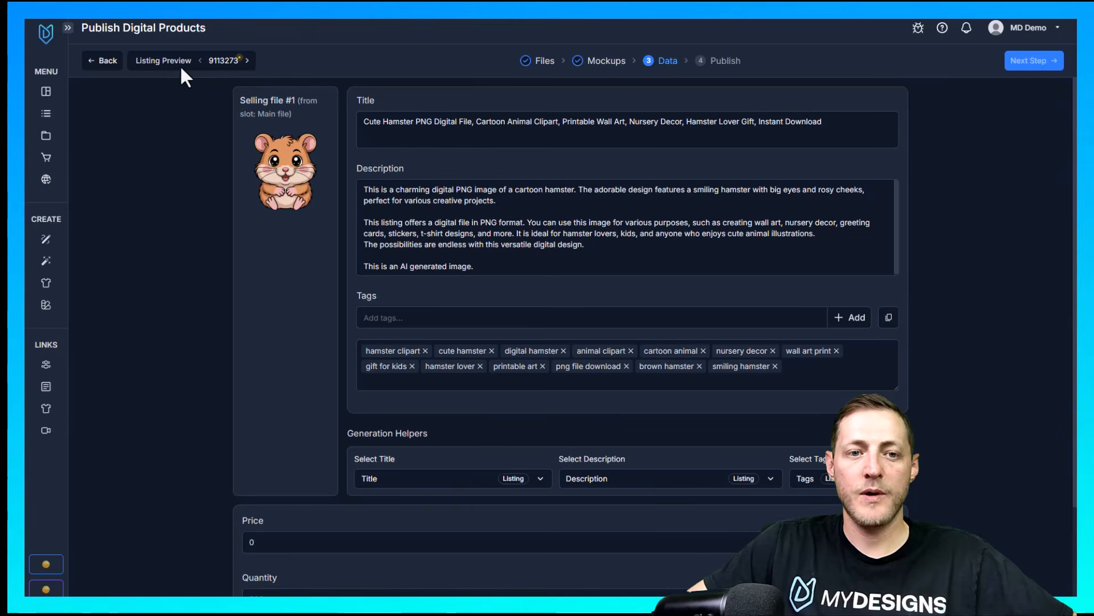
pyautogui.click(247, 61)
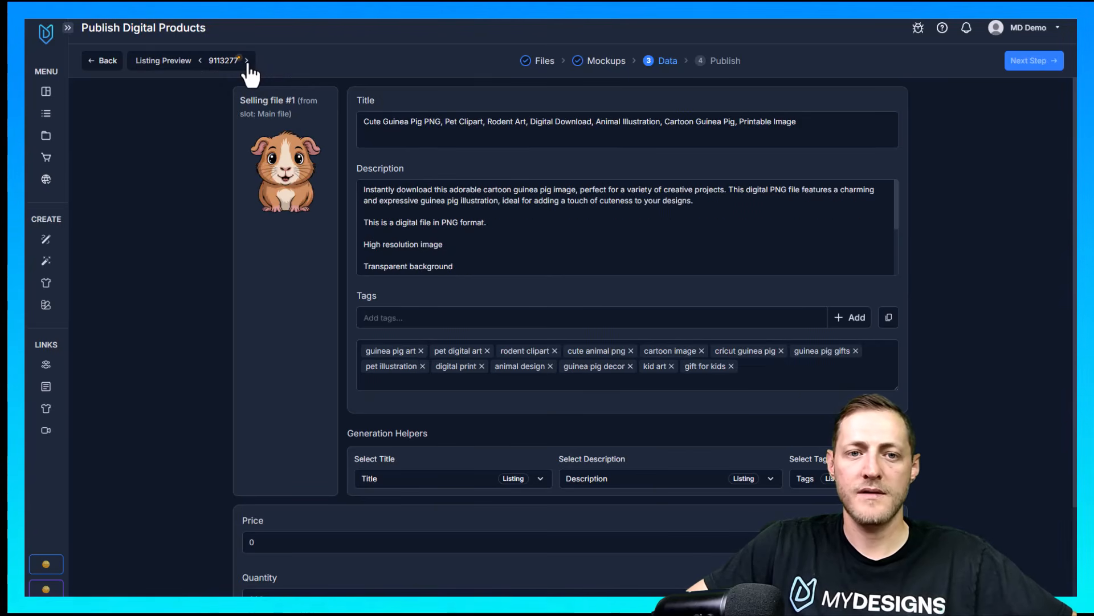
pyautogui.click(248, 60)
pyautogui.click(247, 61)
pyautogui.click(247, 61)
pyautogui.click(200, 61)
pyautogui.click(201, 62)
pyautogui.click(201, 61)
pyautogui.click(201, 62)
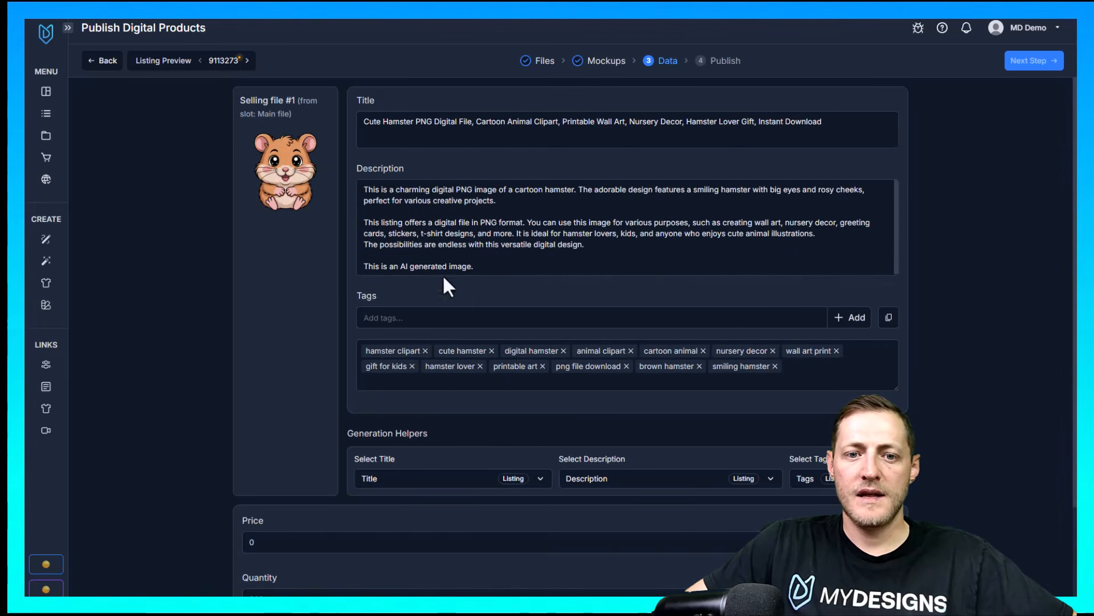
# Bulk edit all listings to a price of 1.98 and a quantity of 999
pyautogui.scroll(-2, 553, 199)
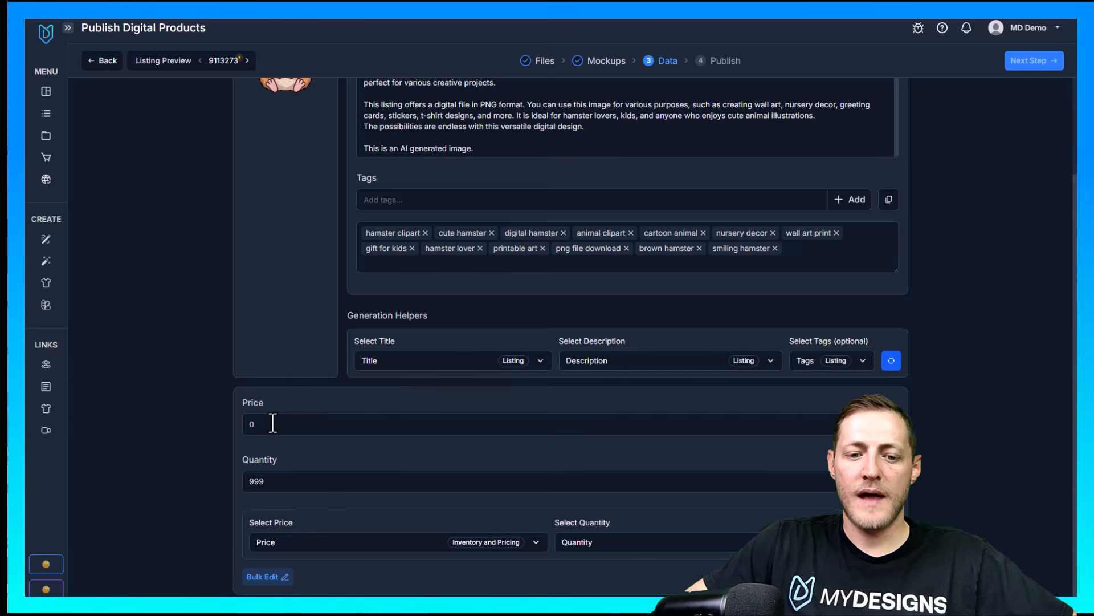
pyautogui.doubleClick(240, 428)
pyautogui.click(286, 488)
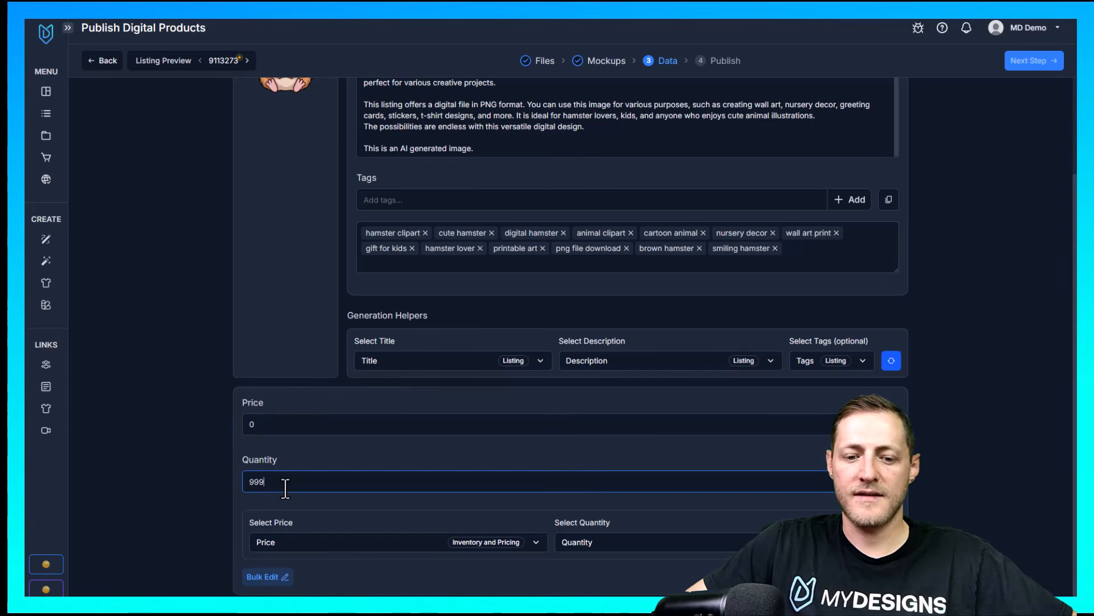
pyautogui.click(348, 432)
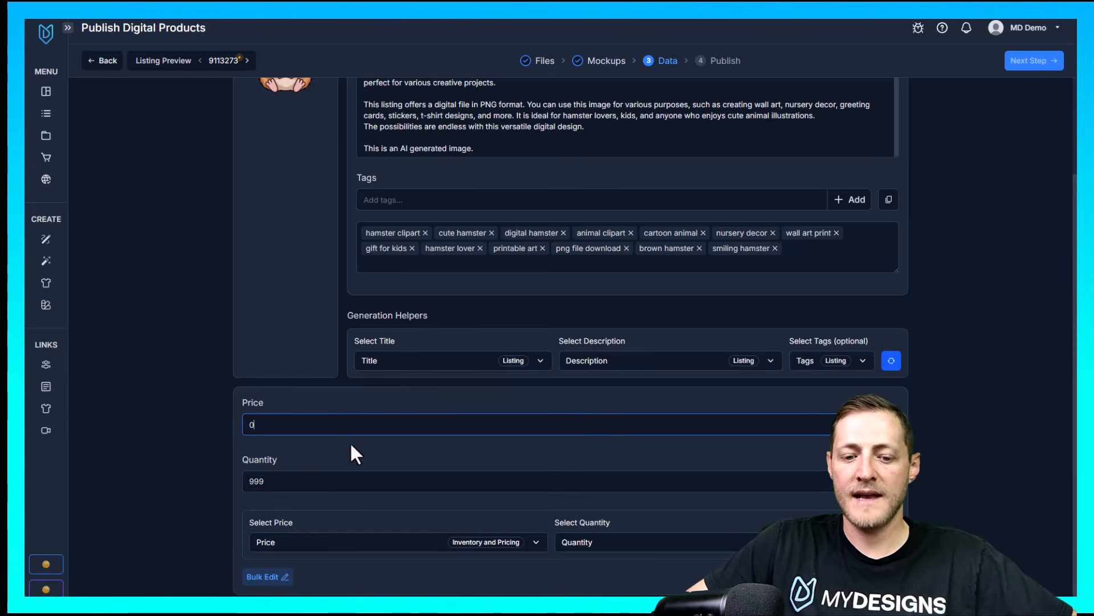
pyautogui.click(269, 577)
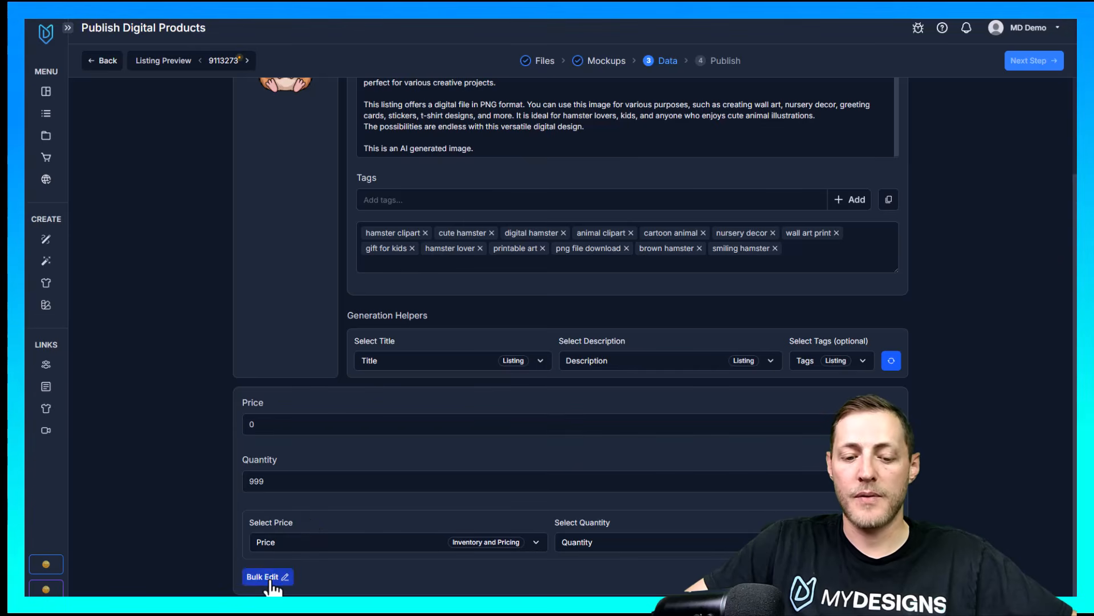
pyautogui.click(496, 94)
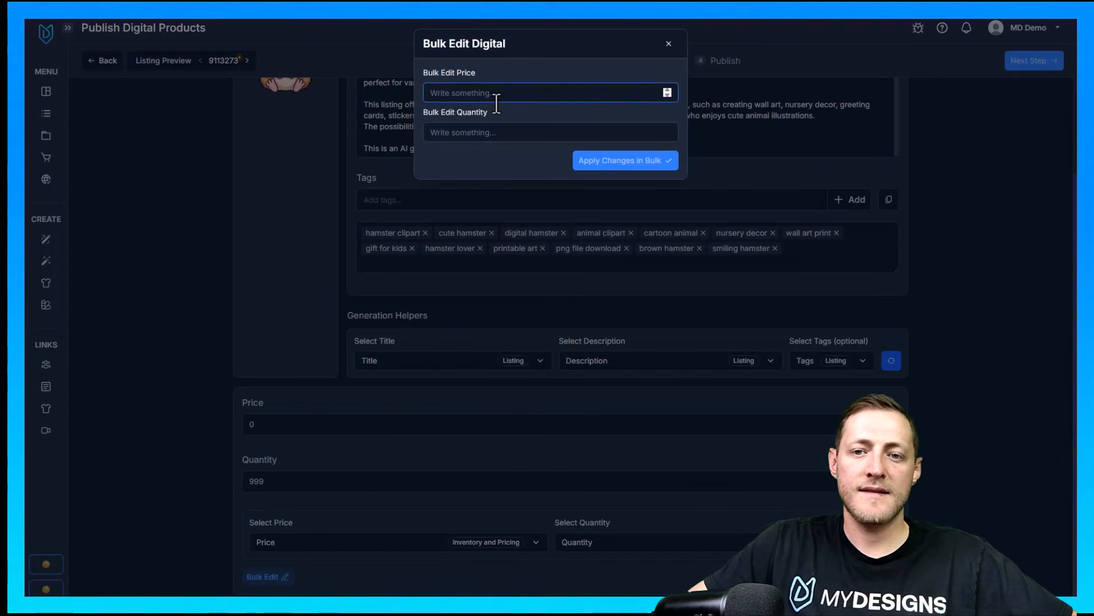
pyautogui.write('1')
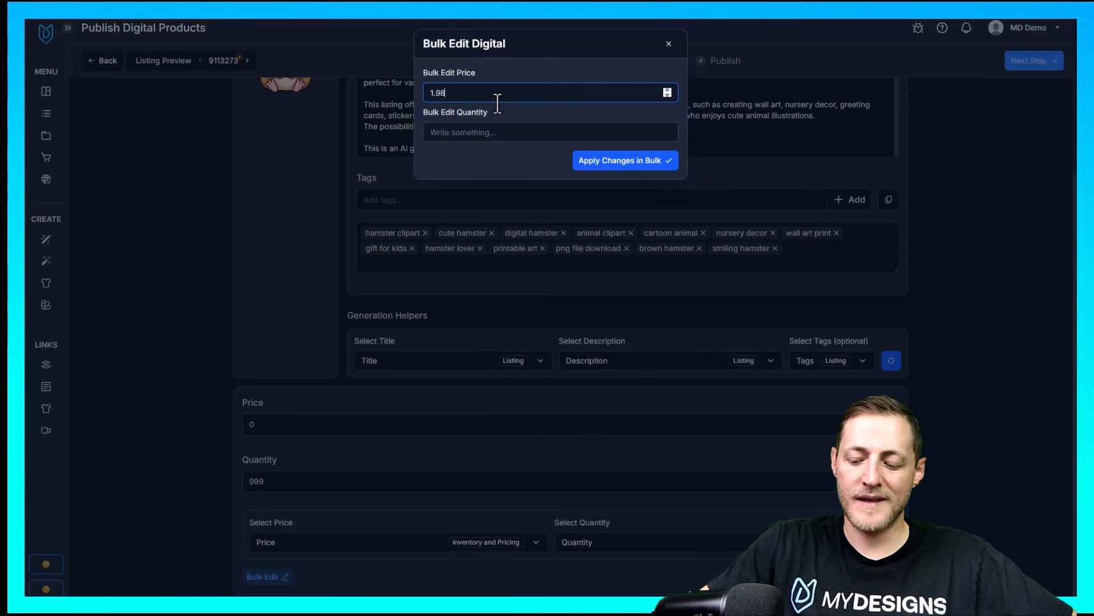
pyautogui.write('.98')
pyautogui.click(469, 137)
pyautogui.write('999')
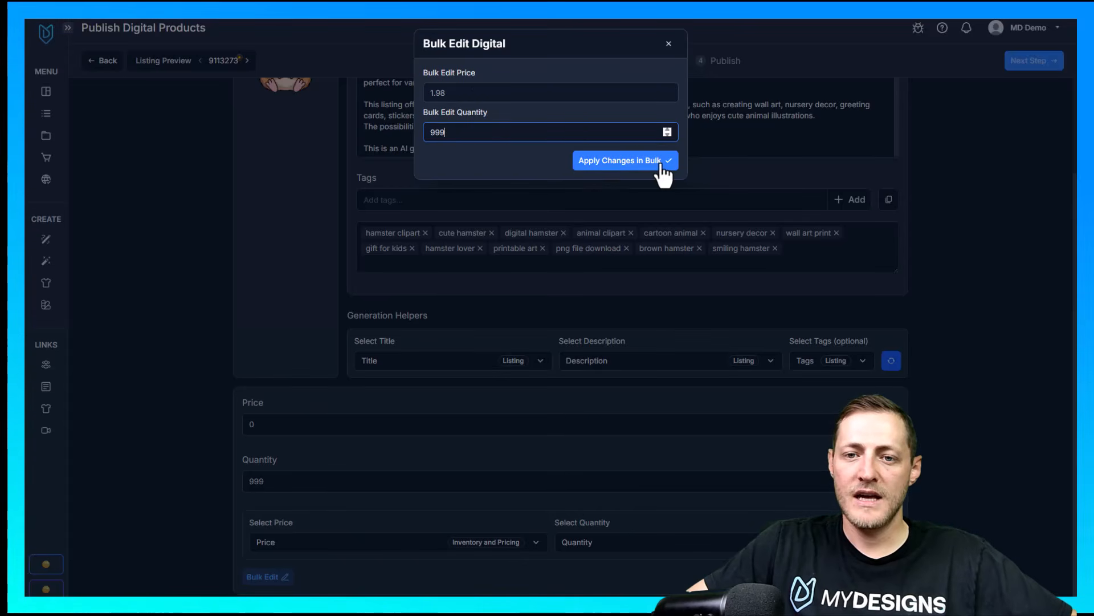
pyautogui.click(633, 167)
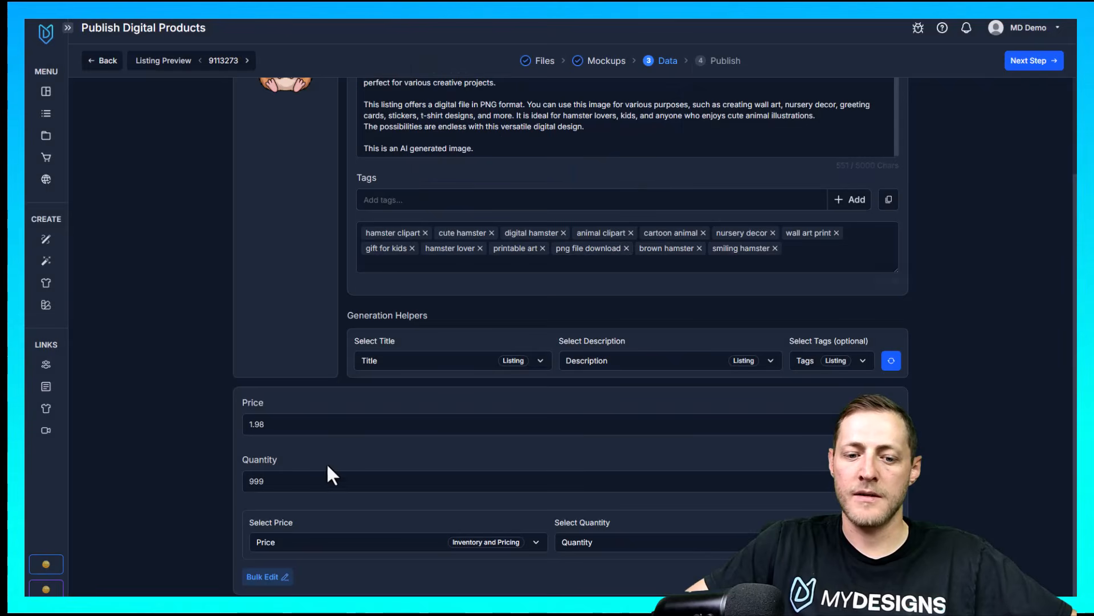
# Browse several listings to check their price, quantity, title, description and tags
pyautogui.click(273, 424)
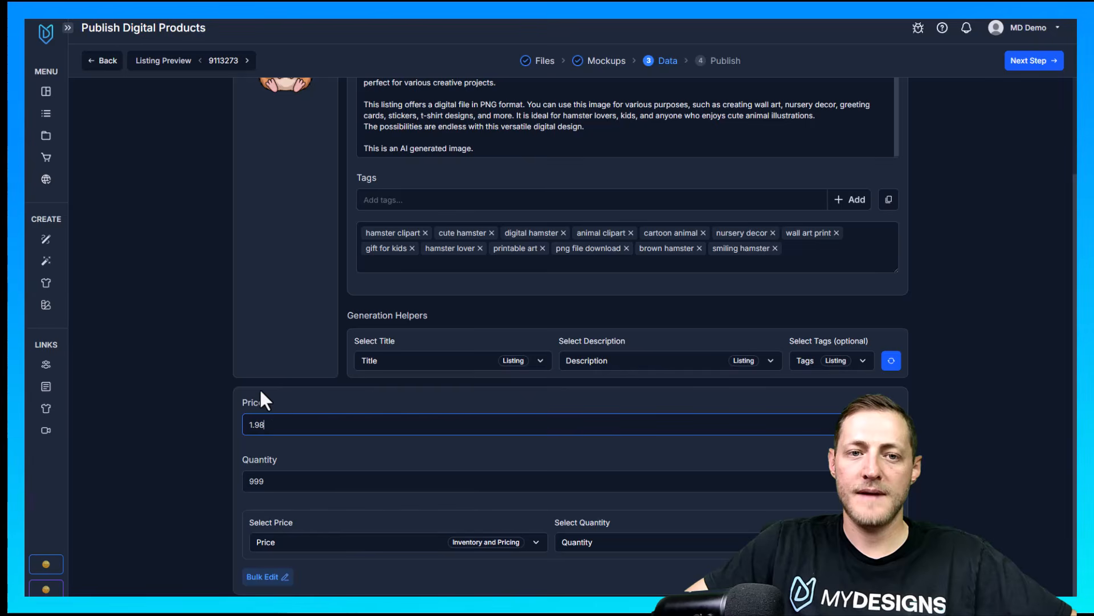
pyautogui.click(248, 61)
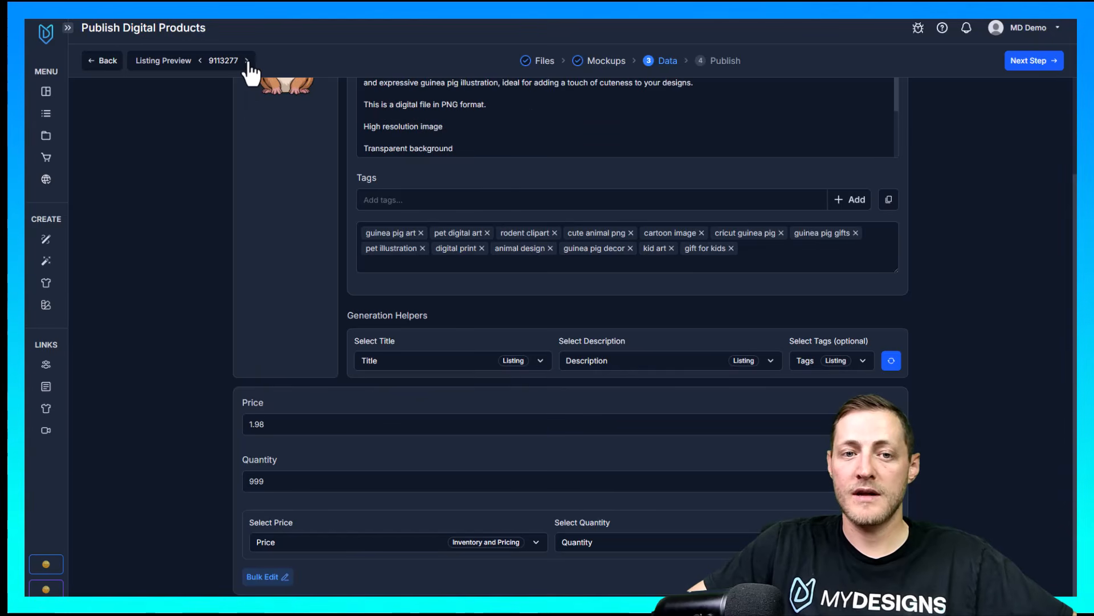
pyautogui.click(247, 61)
pyautogui.click(247, 61)
pyautogui.click(247, 61)
pyautogui.scroll(2, 313, 530)
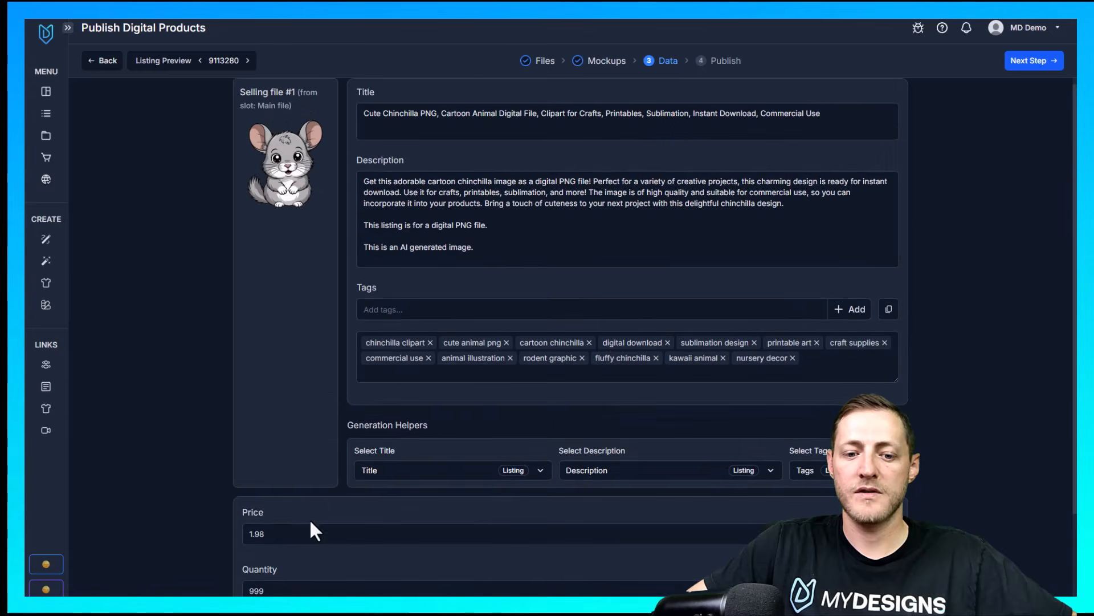
pyautogui.click(248, 61)
pyautogui.click(246, 61)
pyautogui.click(201, 61)
pyautogui.click(201, 61)
pyautogui.click(201, 61)
pyautogui.click(200, 61)
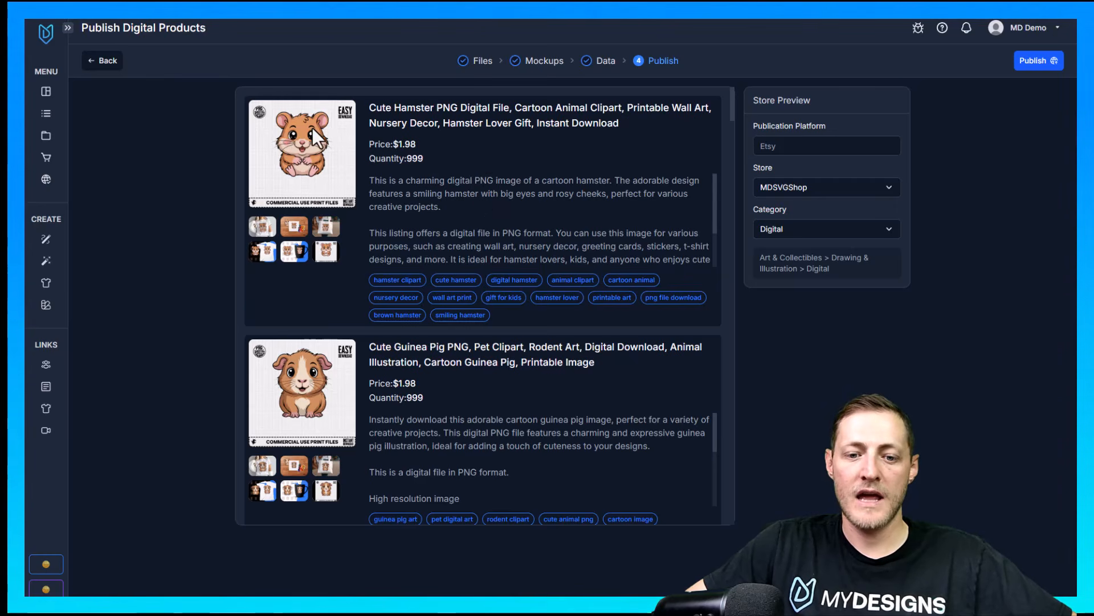
# Review the final publish preview, examining the hamster listing's title, price, quantity and description
pyautogui.scroll(-3, 323, 327)
pyautogui.scroll(-3, 323, 326)
pyautogui.scroll(6, 351, 269)
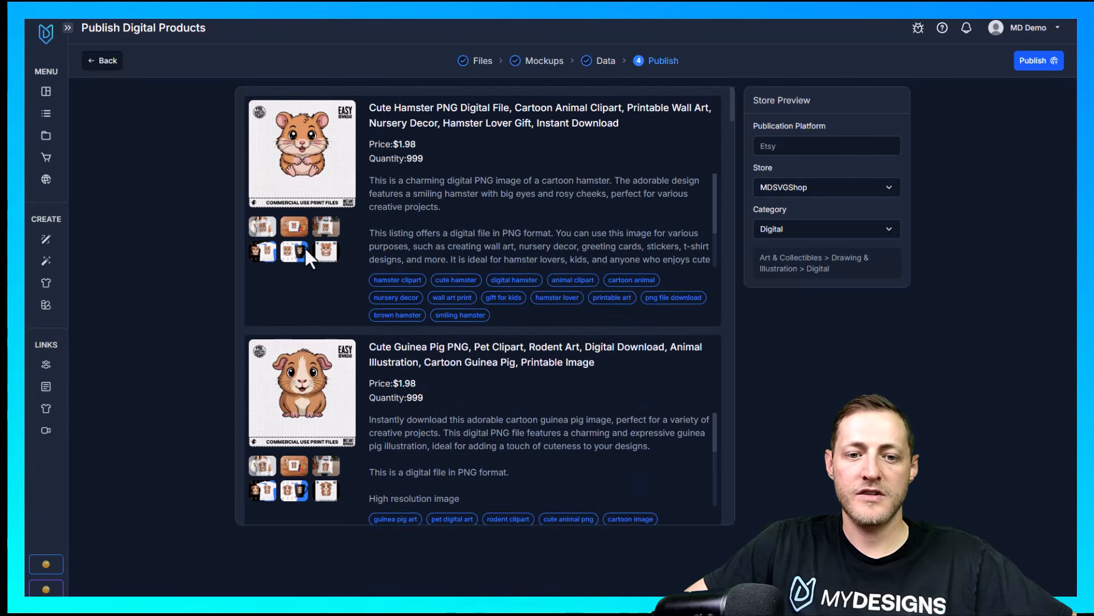
pyautogui.tripleClick(393, 123)
pyautogui.click(423, 162)
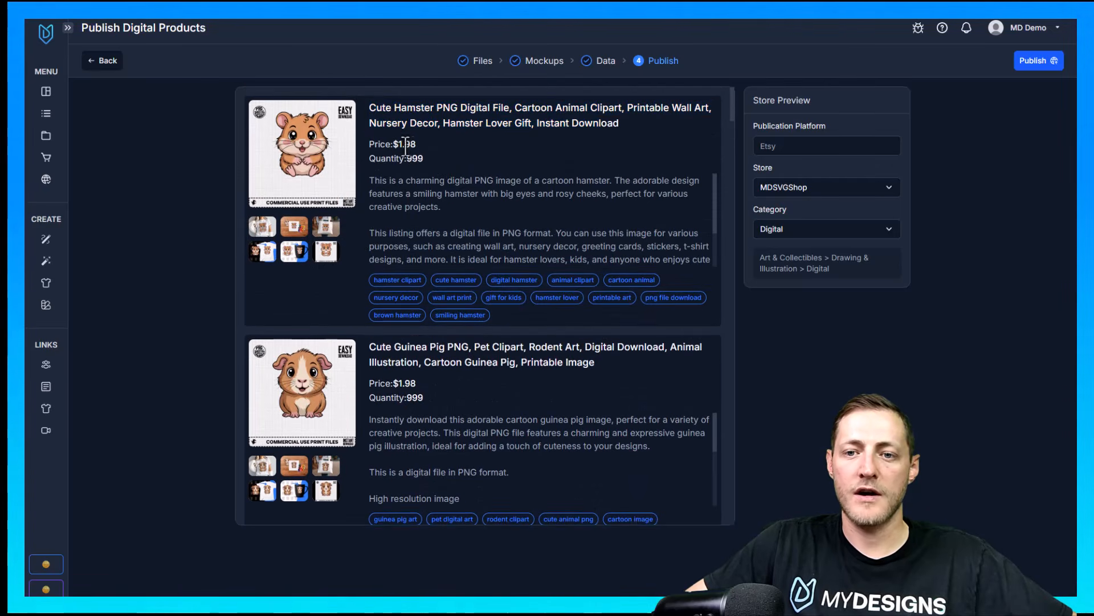
pyautogui.moveTo(367, 173); pyautogui.dragTo(616, 318)
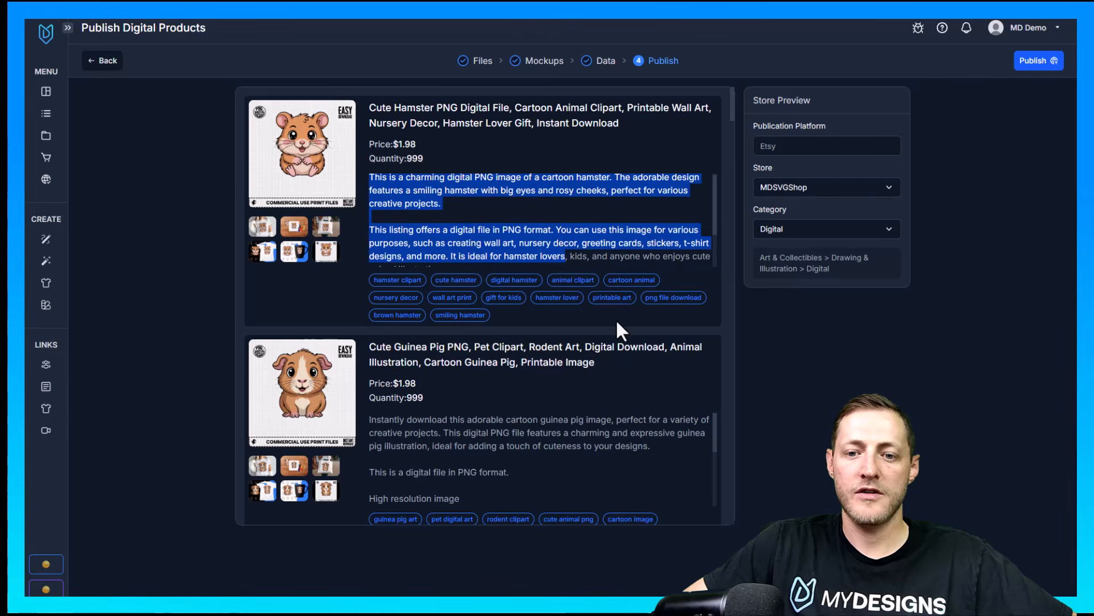
pyautogui.click(615, 318)
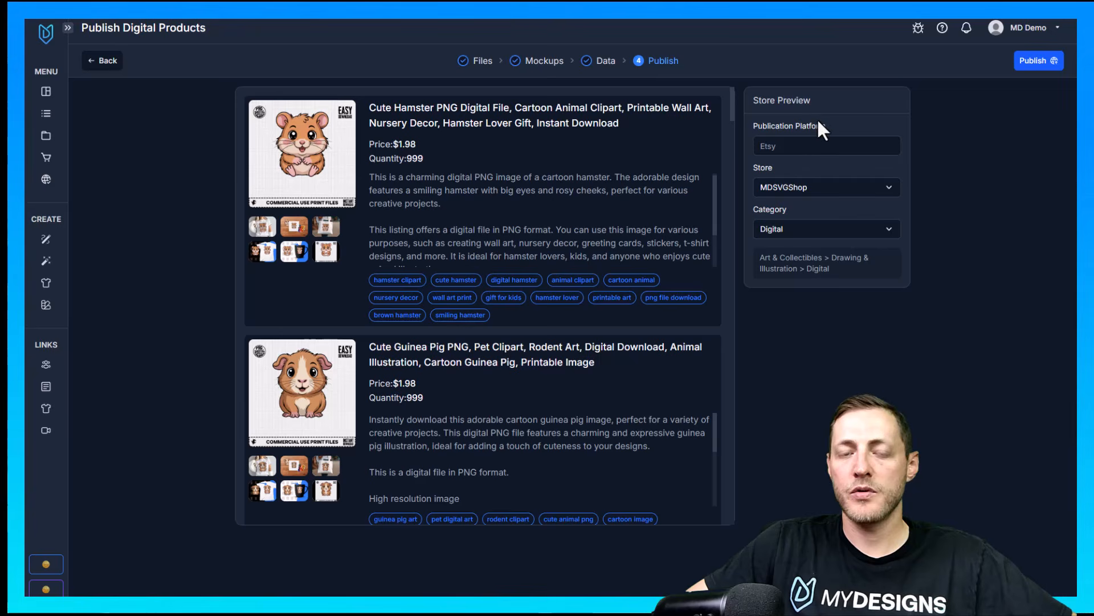
# Review the available Etsy stores and listing categories for publishing, keeping the MDSVGShop store and the Digital category
pyautogui.click(887, 191)
pyautogui.click(847, 211)
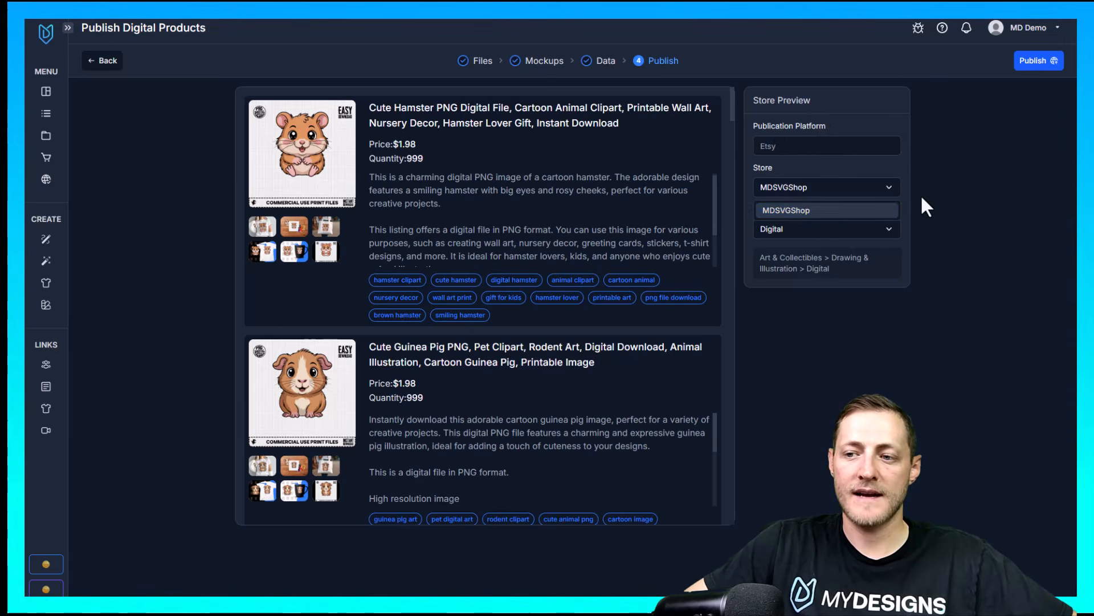
pyautogui.moveTo(792, 209); pyautogui.dragTo(751, 210)
pyautogui.click(752, 211)
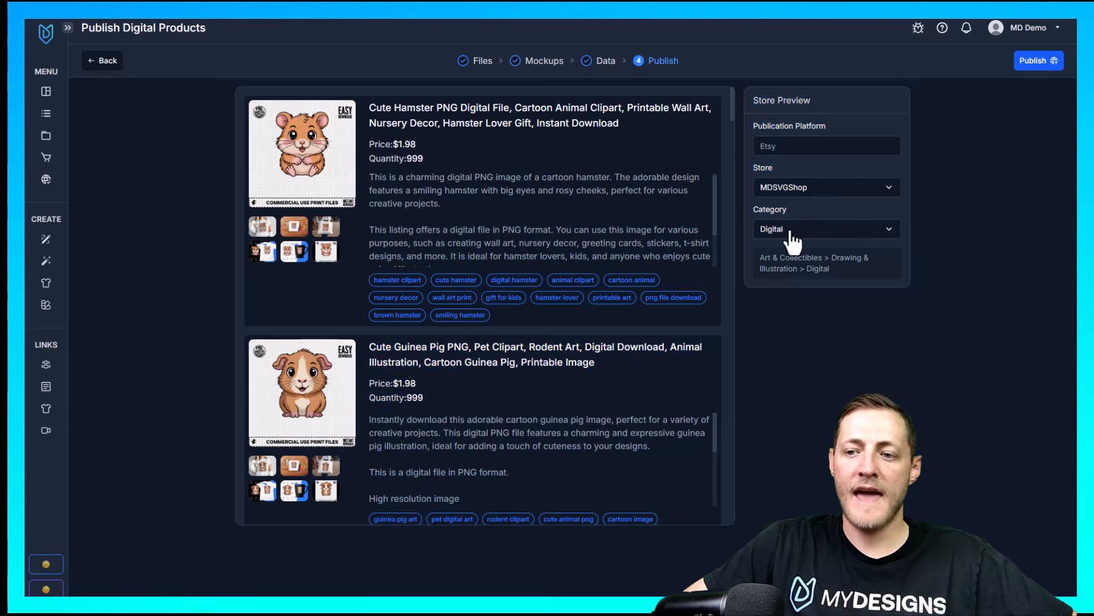
pyautogui.click(883, 231)
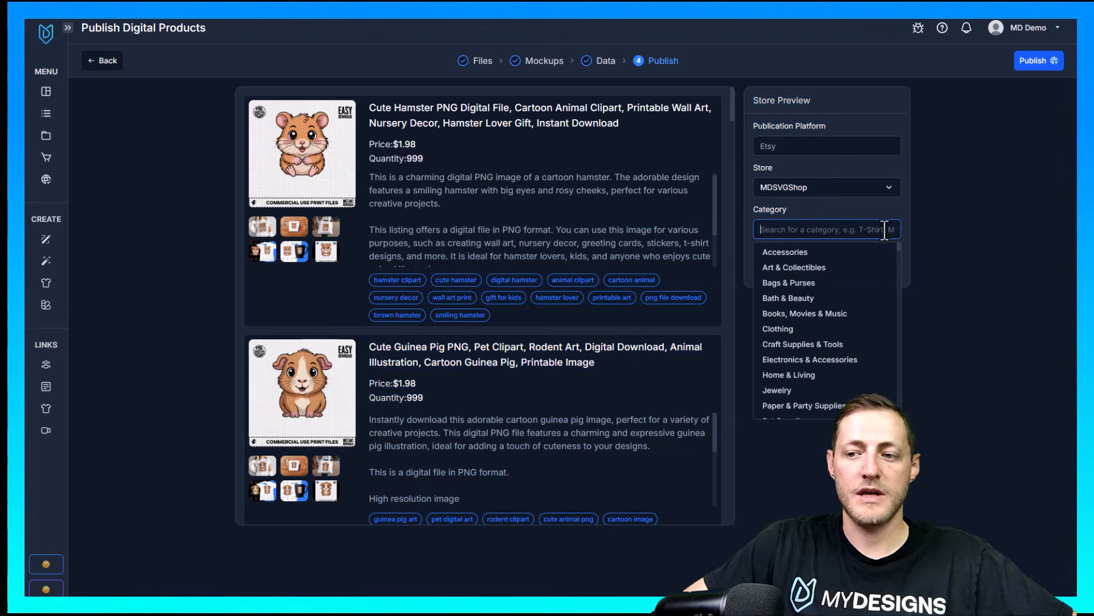
pyautogui.click(946, 224)
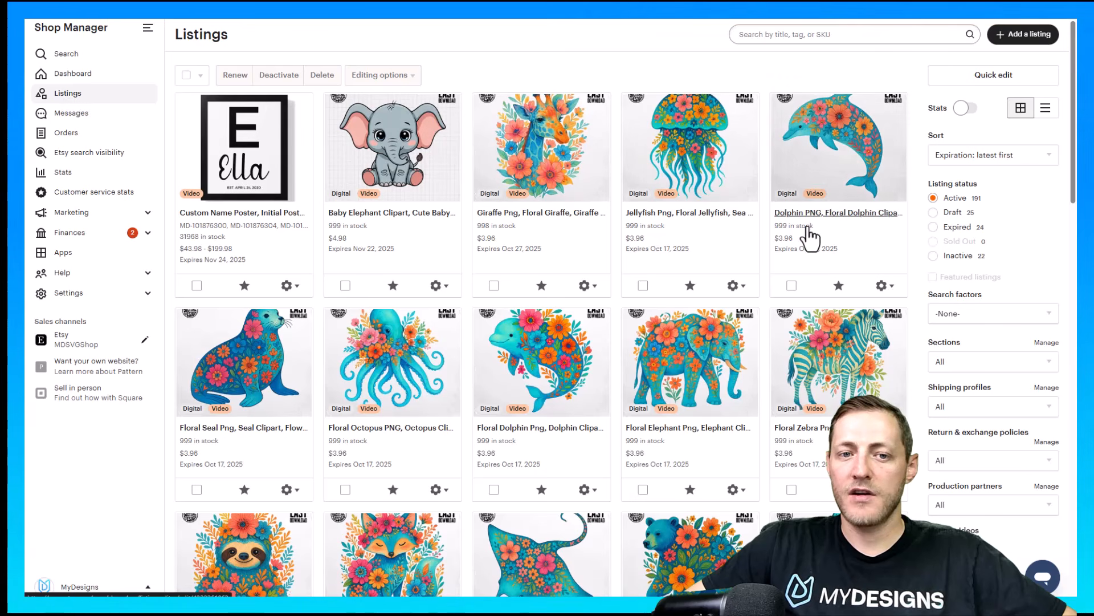
# Filter the Etsy shop's listings to drafts and browse the published baby animal listings
pyautogui.click(952, 212)
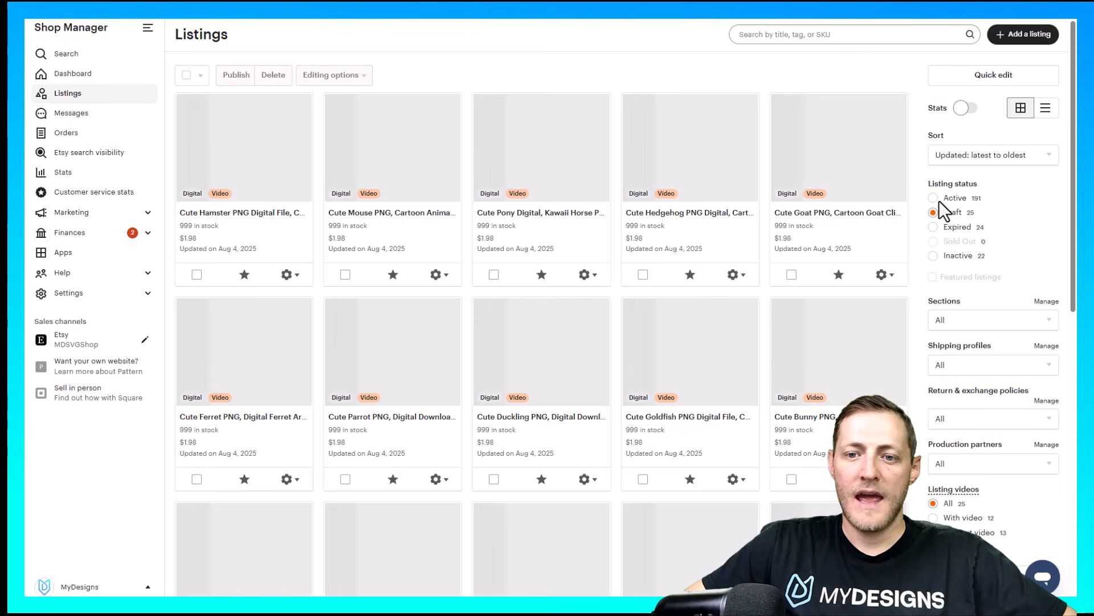
pyautogui.scroll(-10, 782, 152)
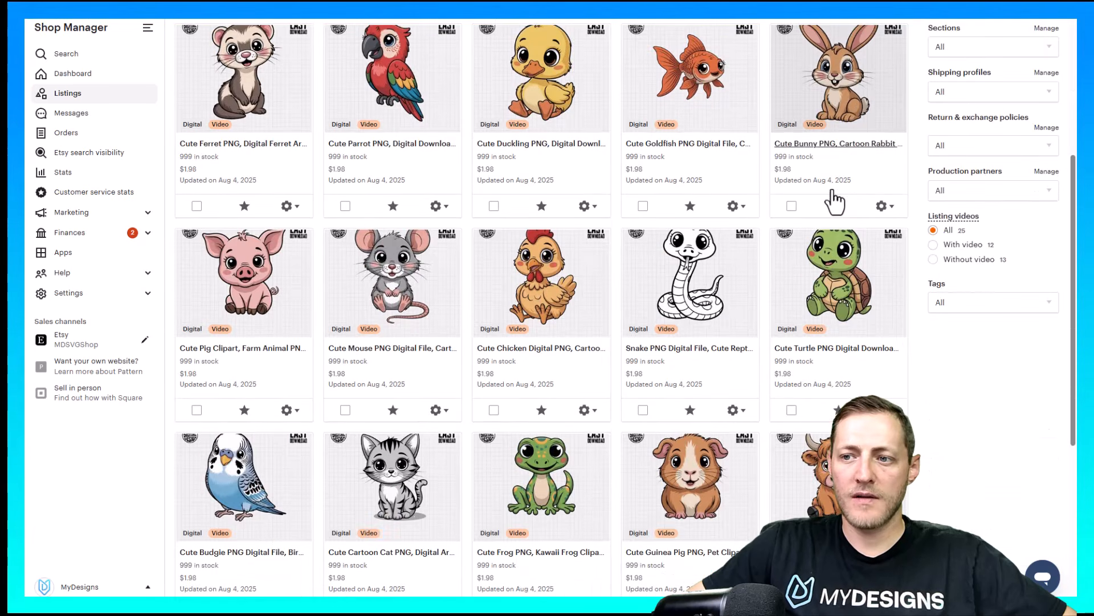
pyautogui.scroll(7, 601, 220)
pyautogui.scroll(4, 601, 221)
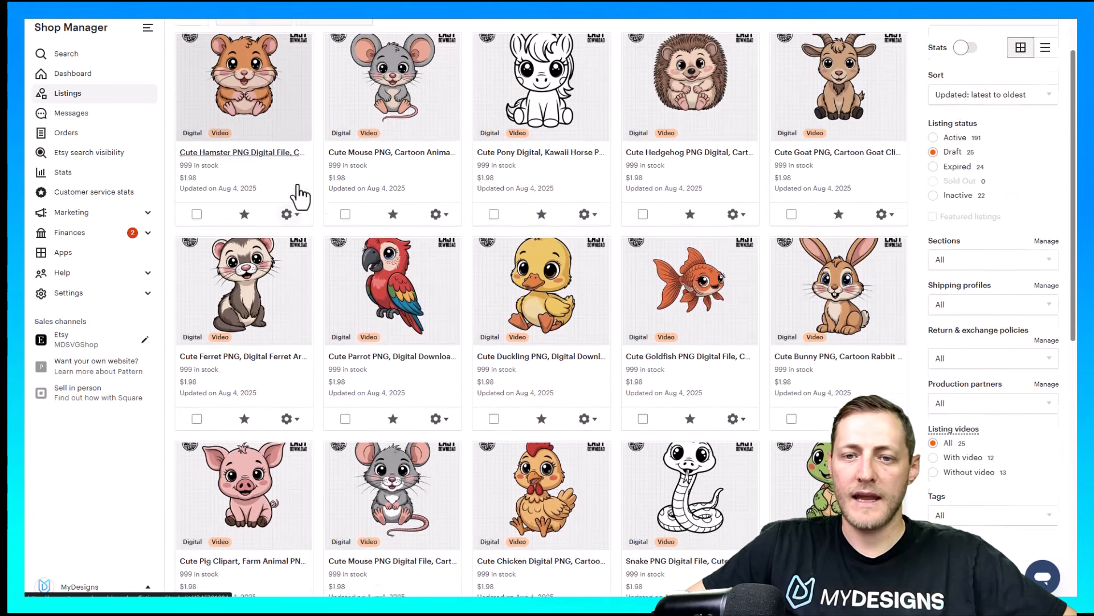
# Open the Cute Hamster PNG draft listing, review its title and photos, and return to the listings overview
pyautogui.click(246, 212)
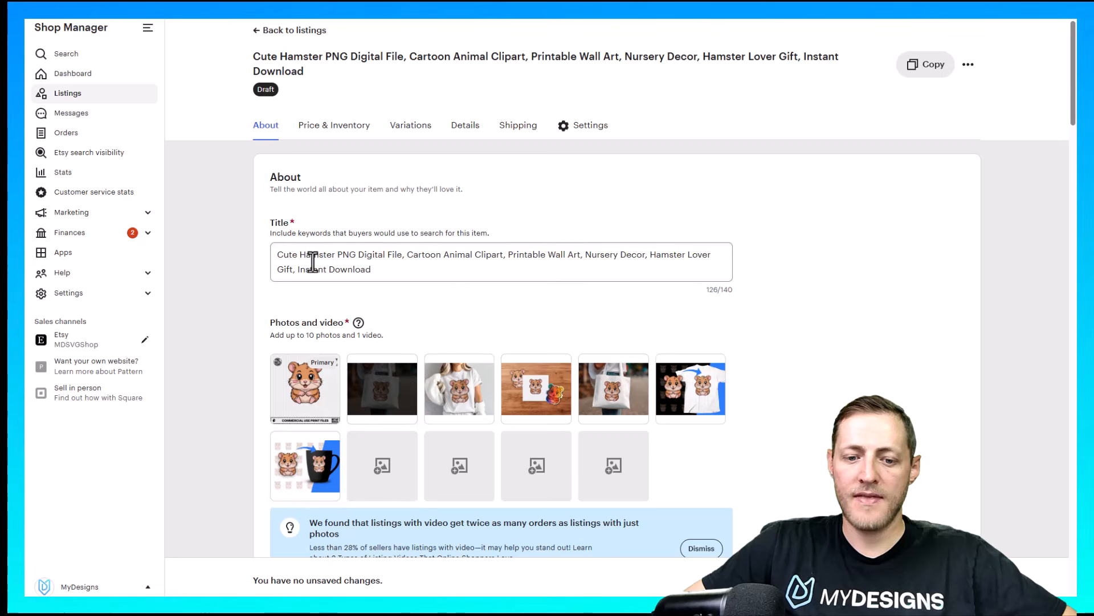
pyautogui.scroll(-10, 420, 286)
pyautogui.scroll(-10, 443, 285)
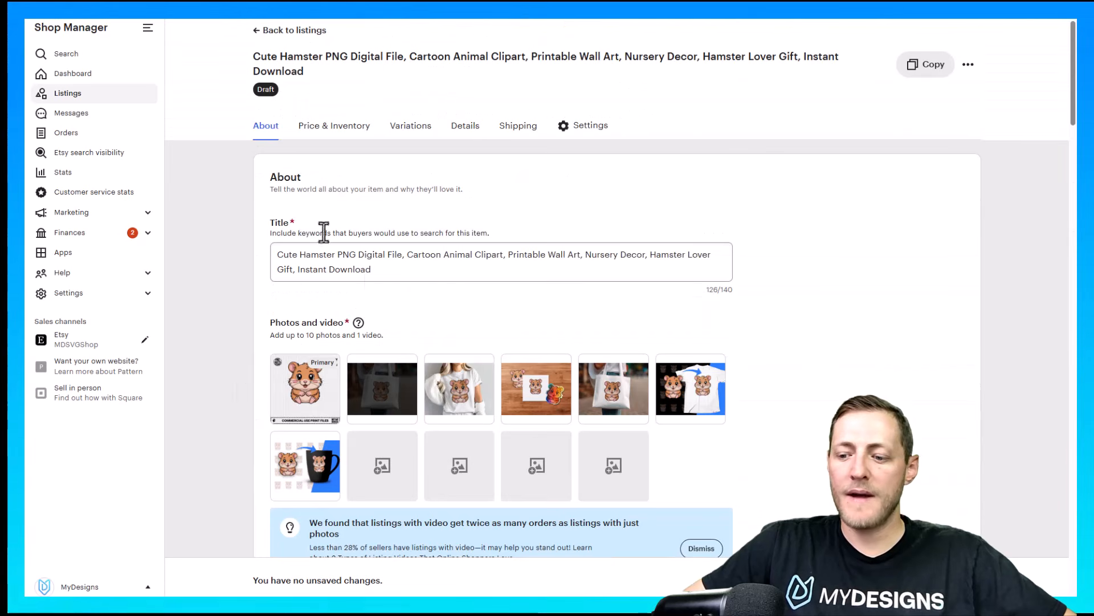
pyautogui.click(98, 94)
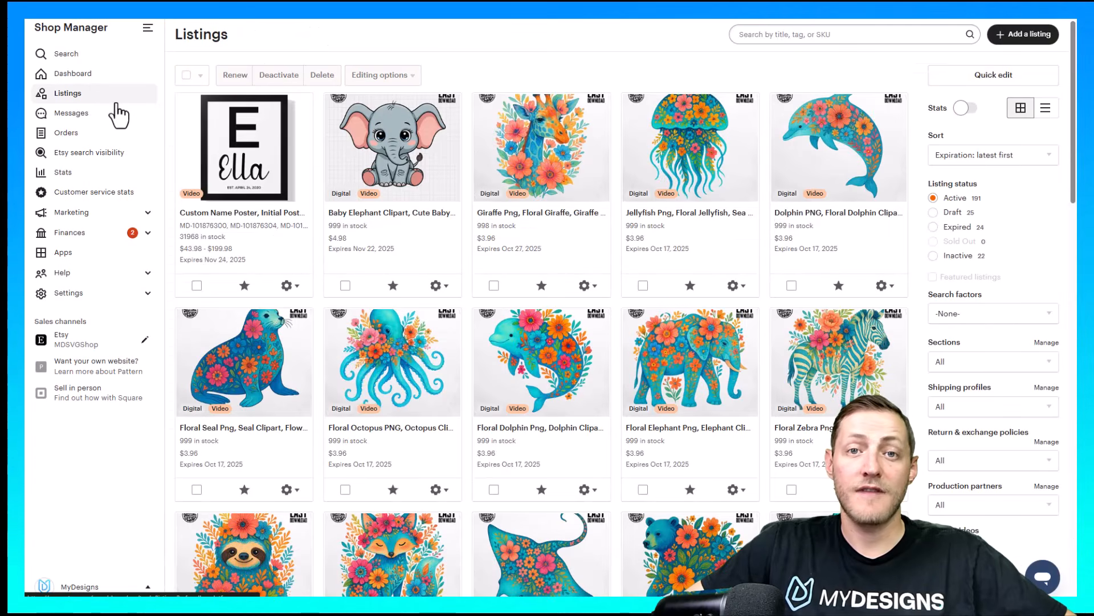